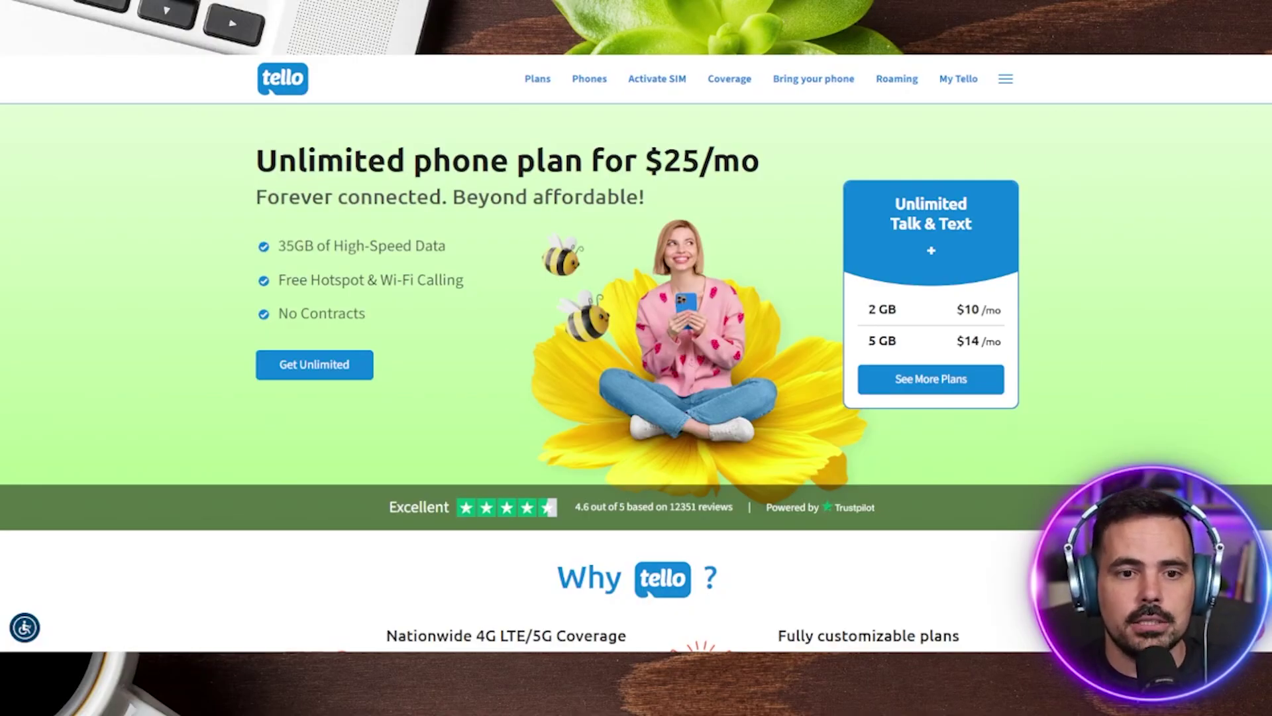
Step: Mark the Tello logo and headline with orange pen strokes, and circle Get Unlimited and the See More Plans area
key(alt+shift+d)
drag(257, 58, 205, 127)
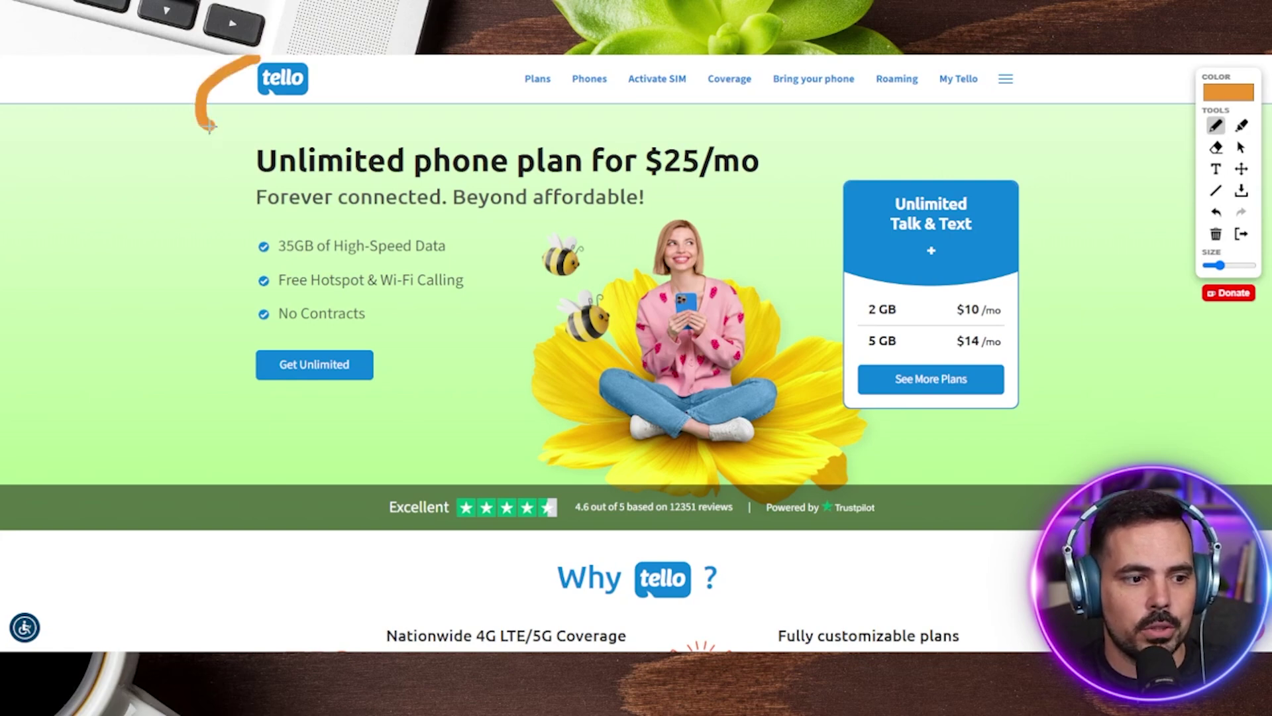
mouse_move(292, 118)
mouse_down()
mouse_move(191, 242)
mouse_move(204, 250)
mouse_up()
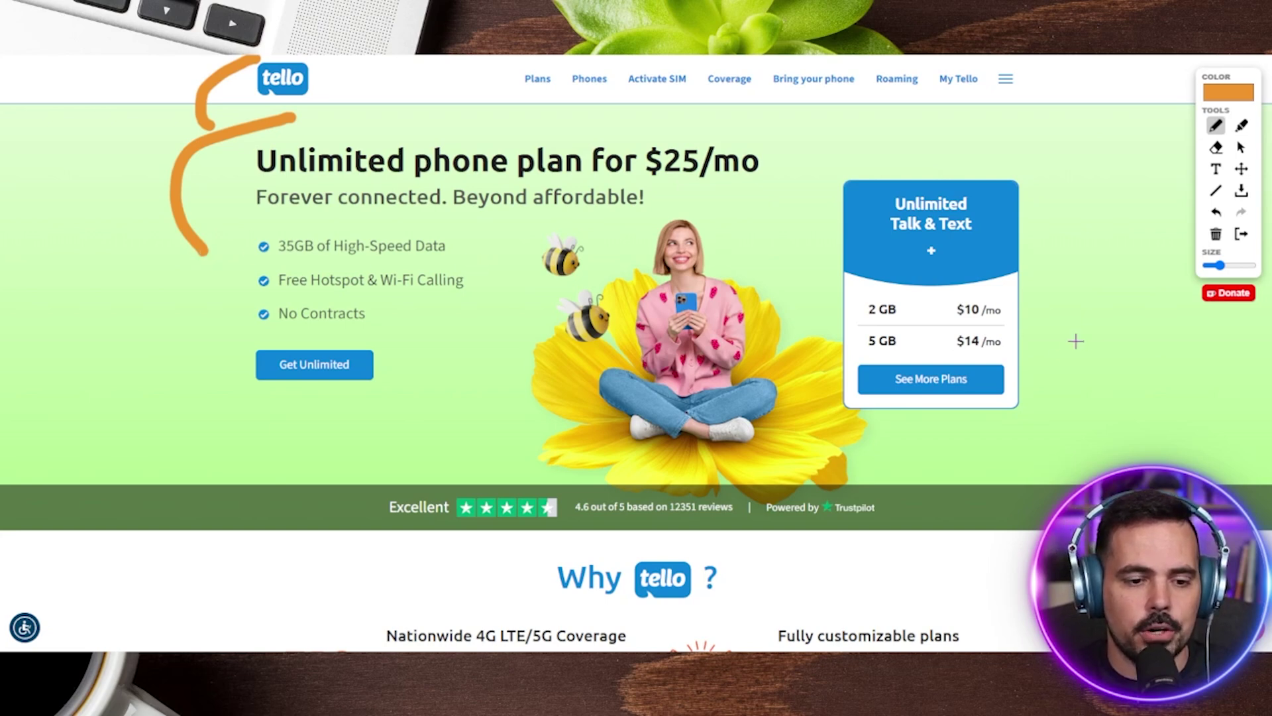
mouse_move(343, 338)
mouse_down()
mouse_move(291, 452)
mouse_move(239, 326)
mouse_up()
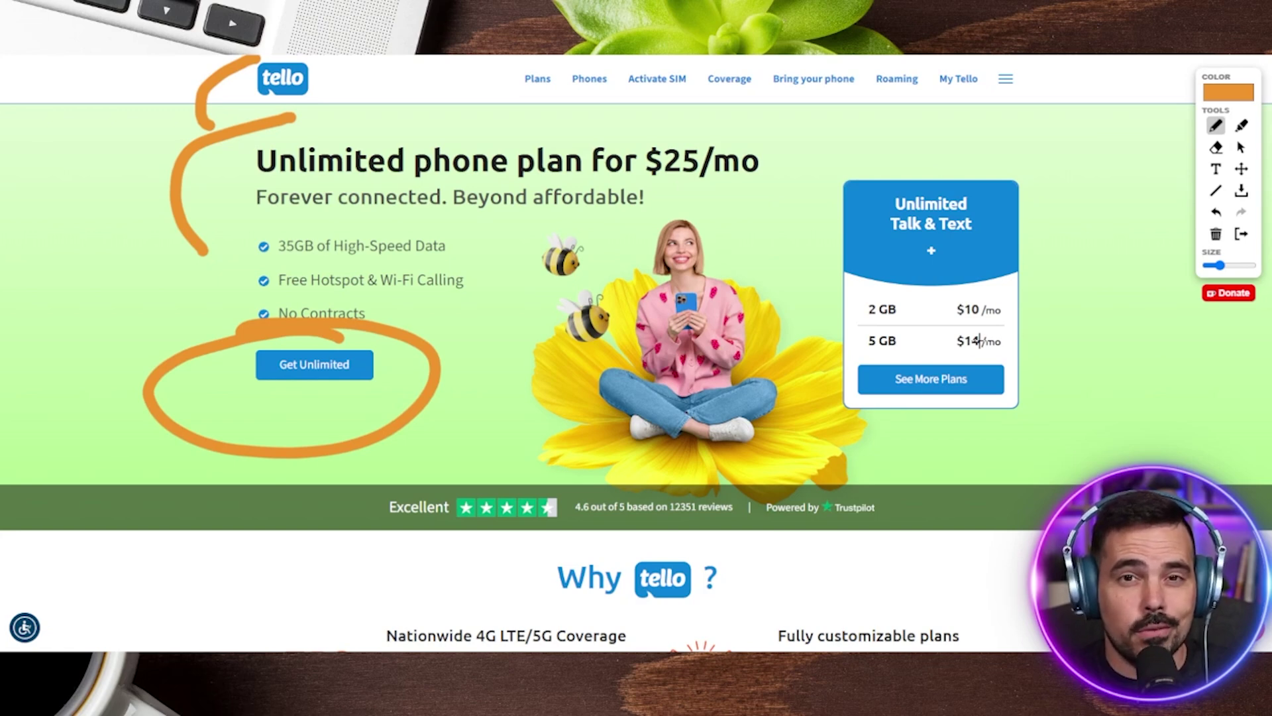
mouse_move(985, 309)
mouse_down()
mouse_move(768, 384)
mouse_move(819, 303)
mouse_up()
Step: Open the build-your-own-plan page from See More Plans and set the data allowance to No data
click(1241, 147)
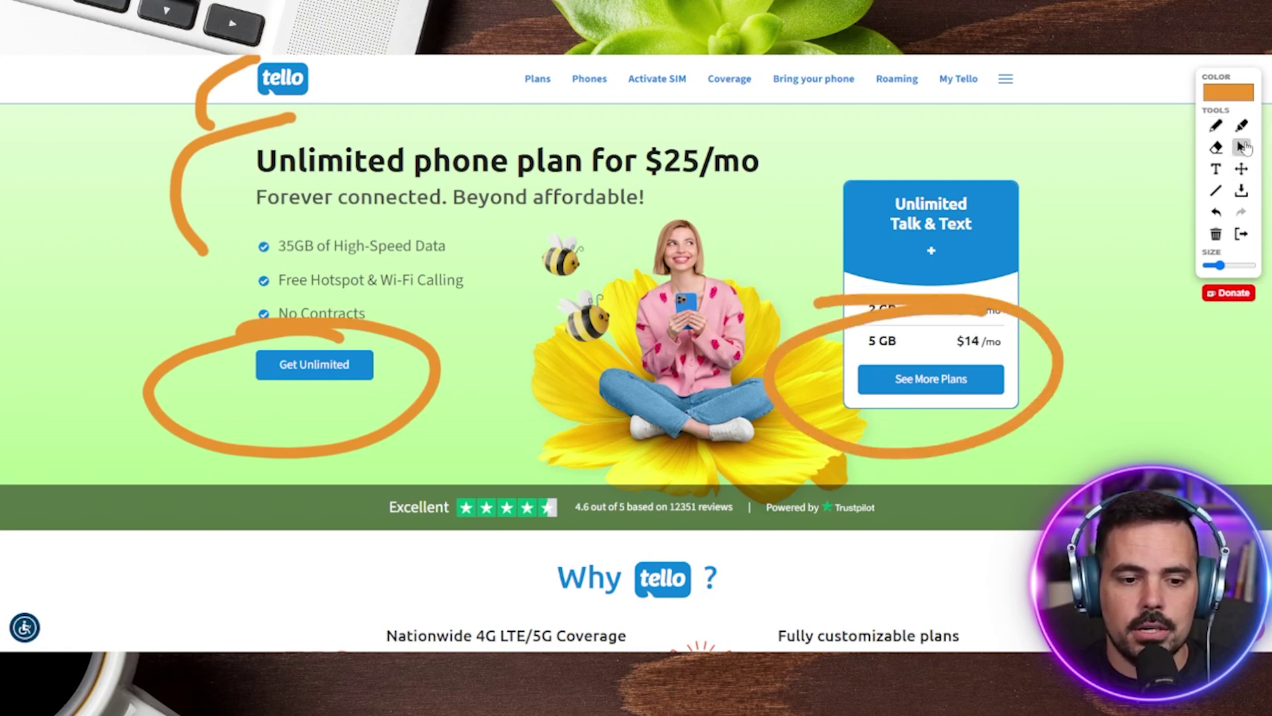
click(960, 379)
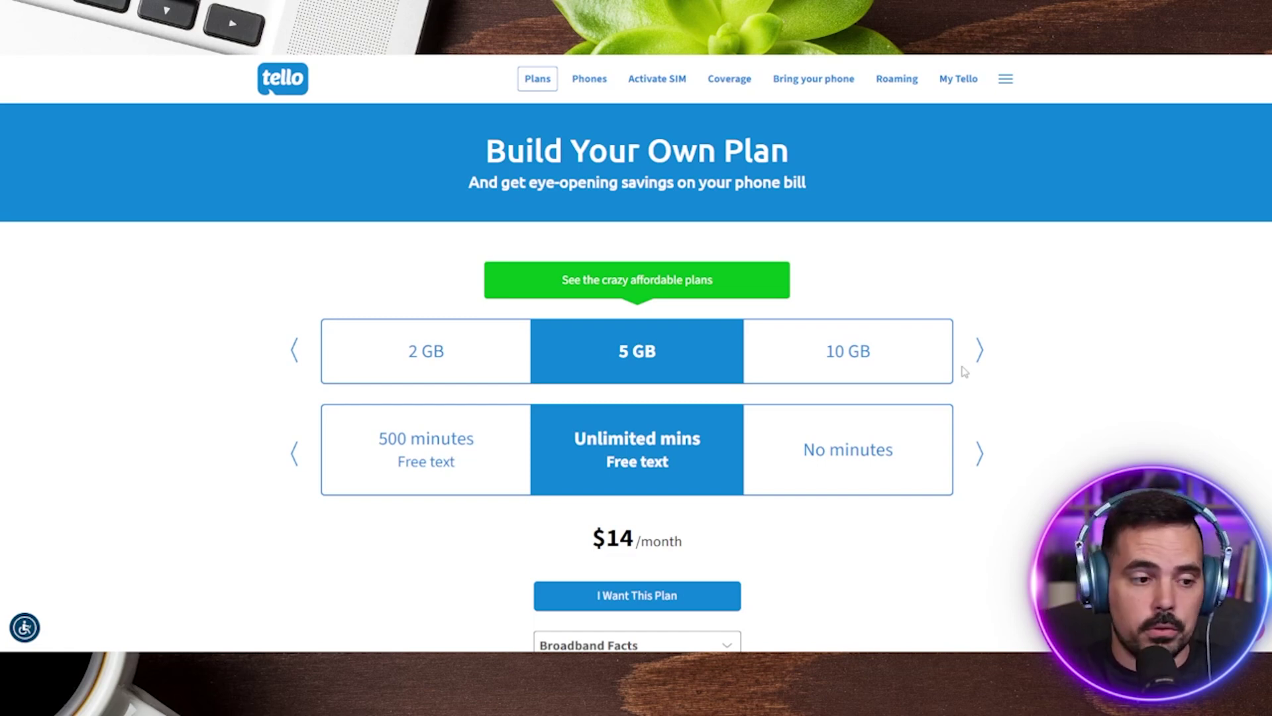
click(295, 355)
click(294, 357)
click(294, 355)
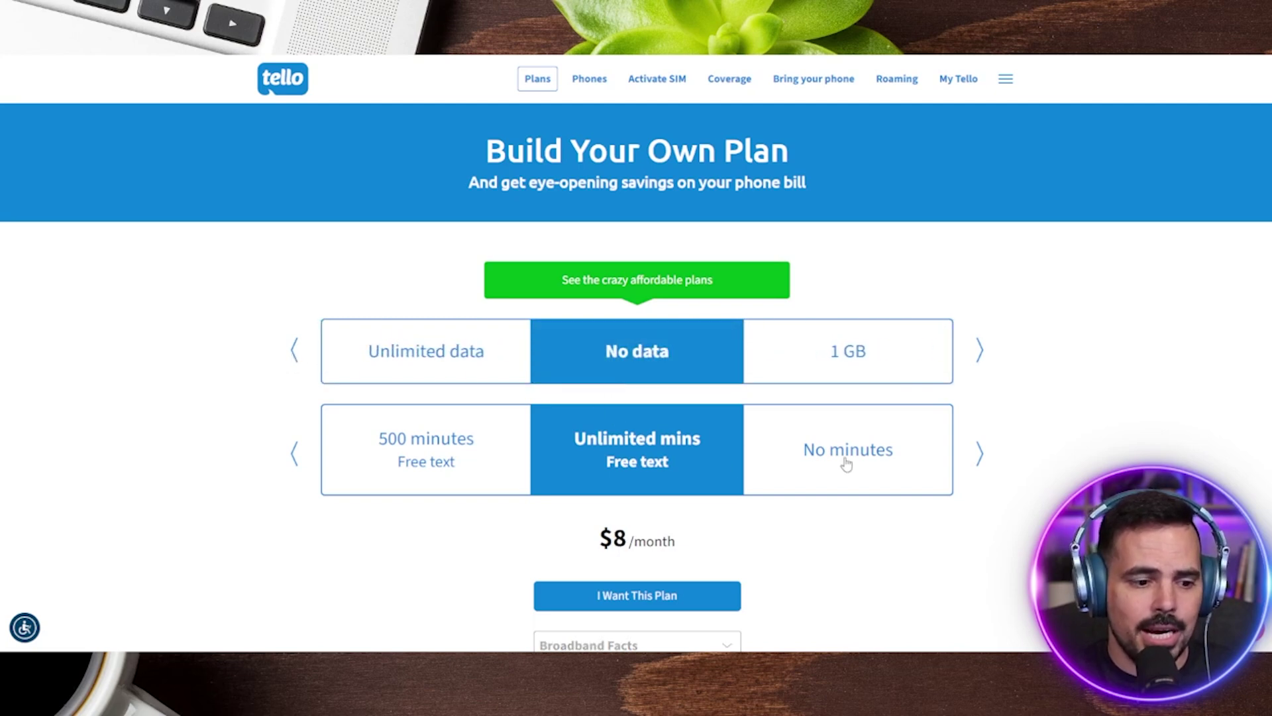
Step: Set the calling allowance to 100 minutes with free text and order this plan
click(978, 457)
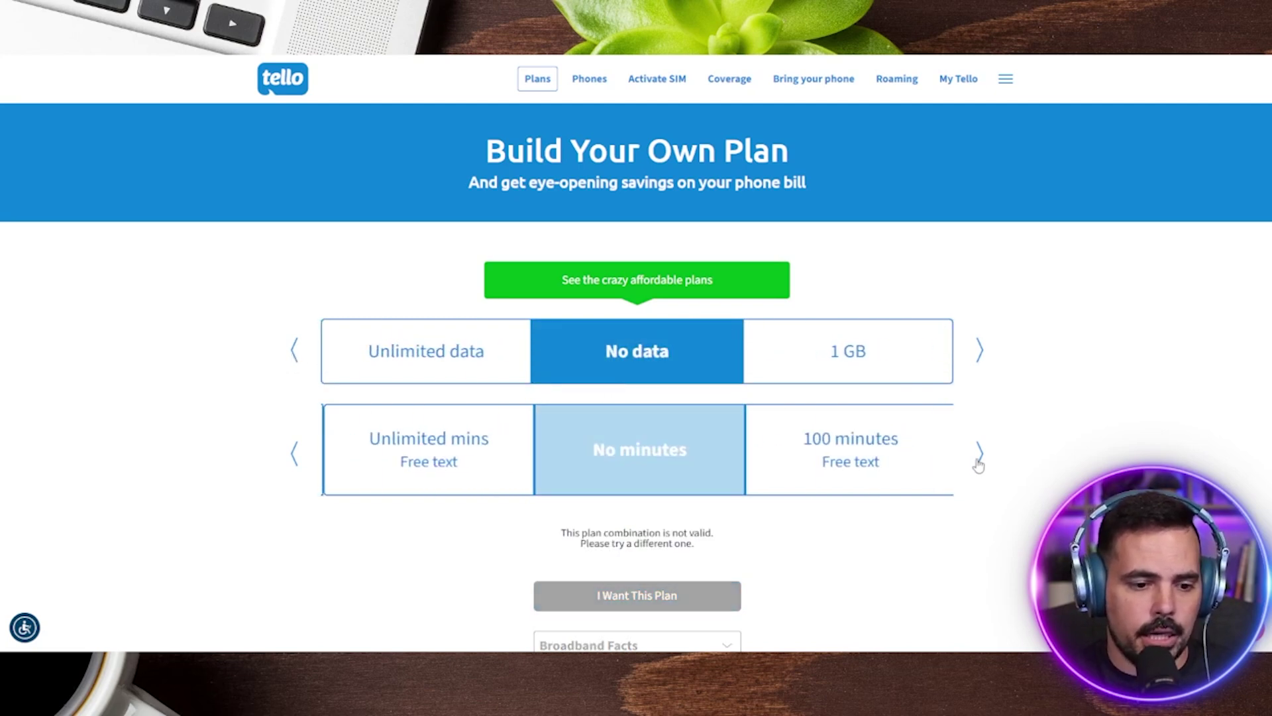
click(978, 463)
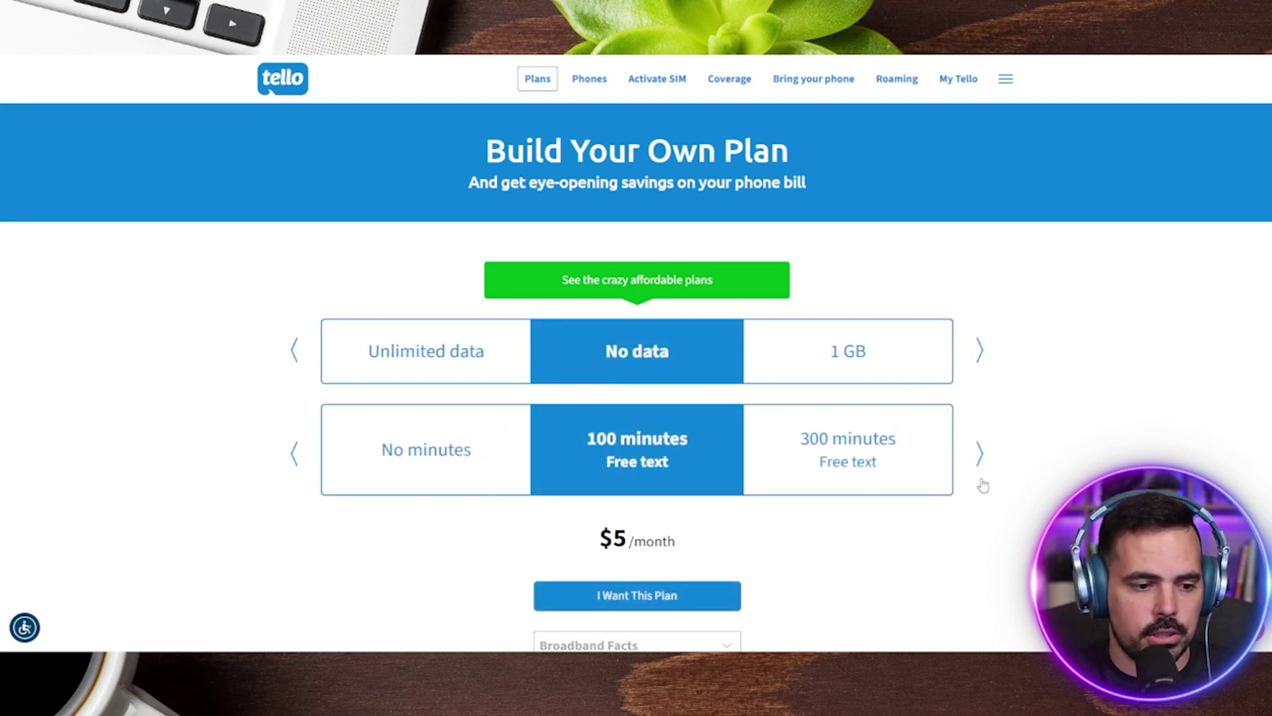
scroll(588, 287, down, 3)
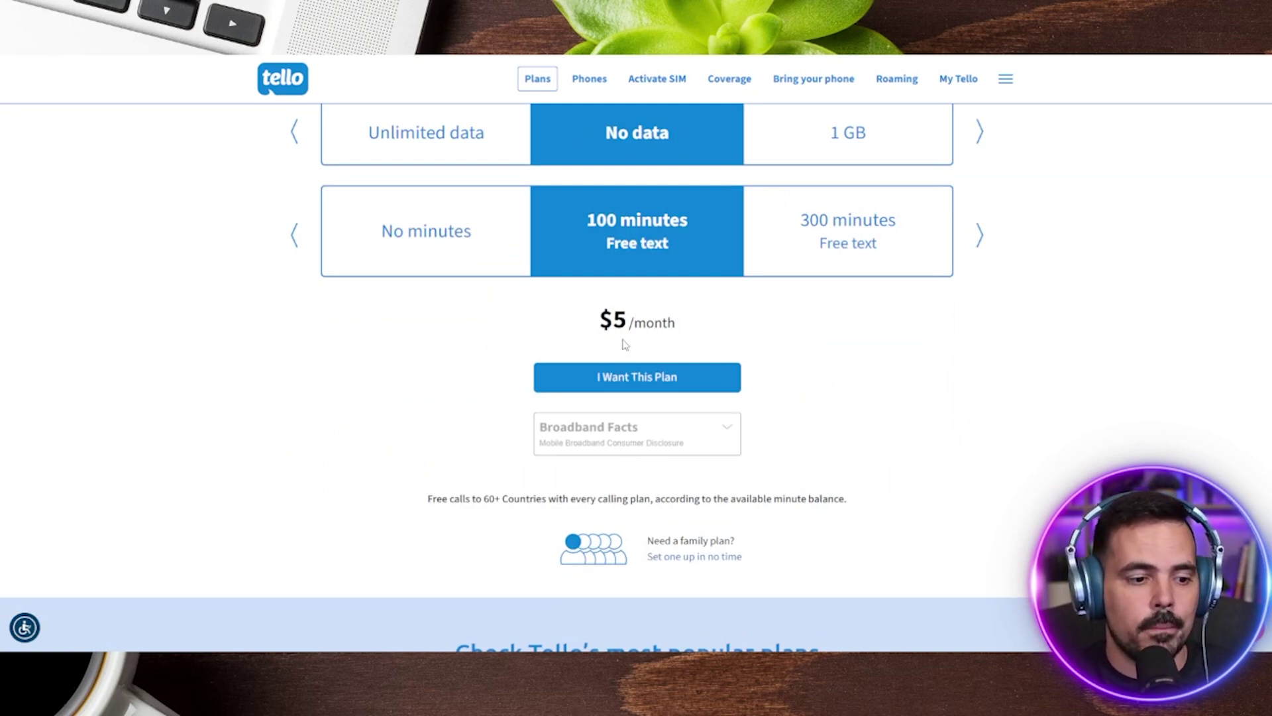
click(642, 386)
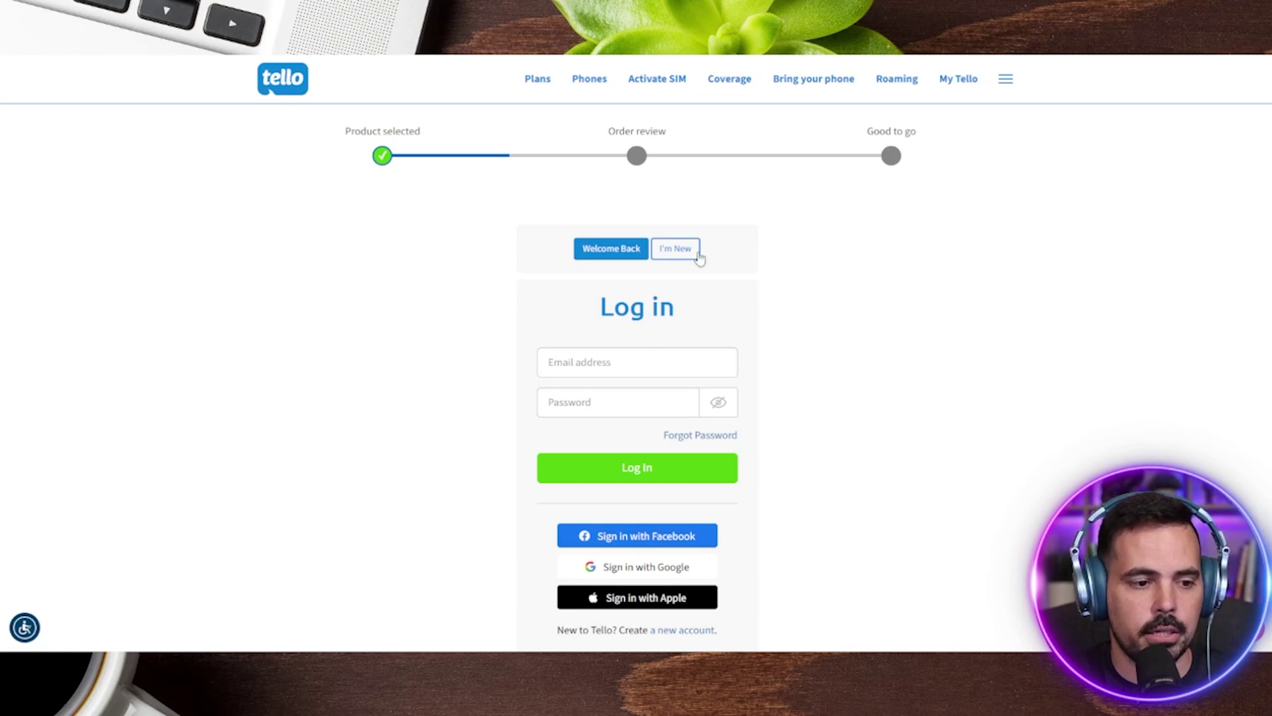
Step: Circle the I'm New option in orange, switch to its registration form, and clear the drawing
mouse_move(704, 201)
mouse_down()
mouse_move(653, 200)
mouse_move(629, 178)
mouse_up()
drag(625, 96, 553, 103)
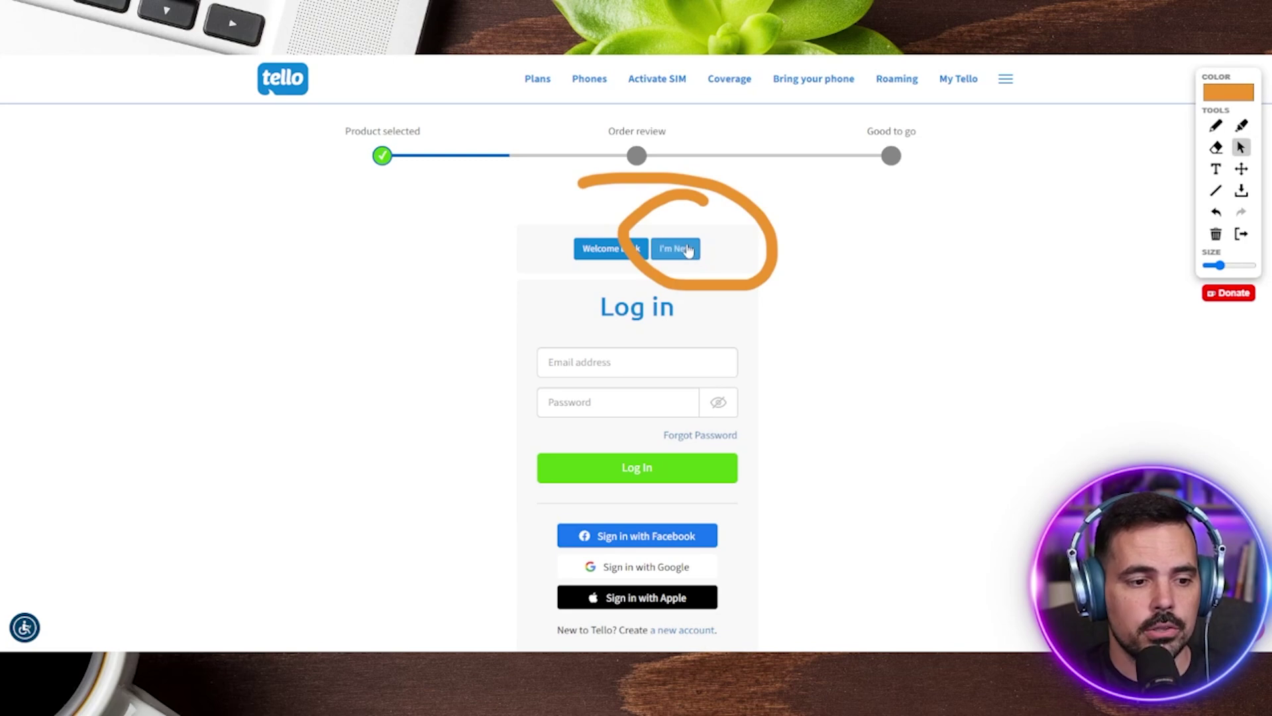
click(709, 200)
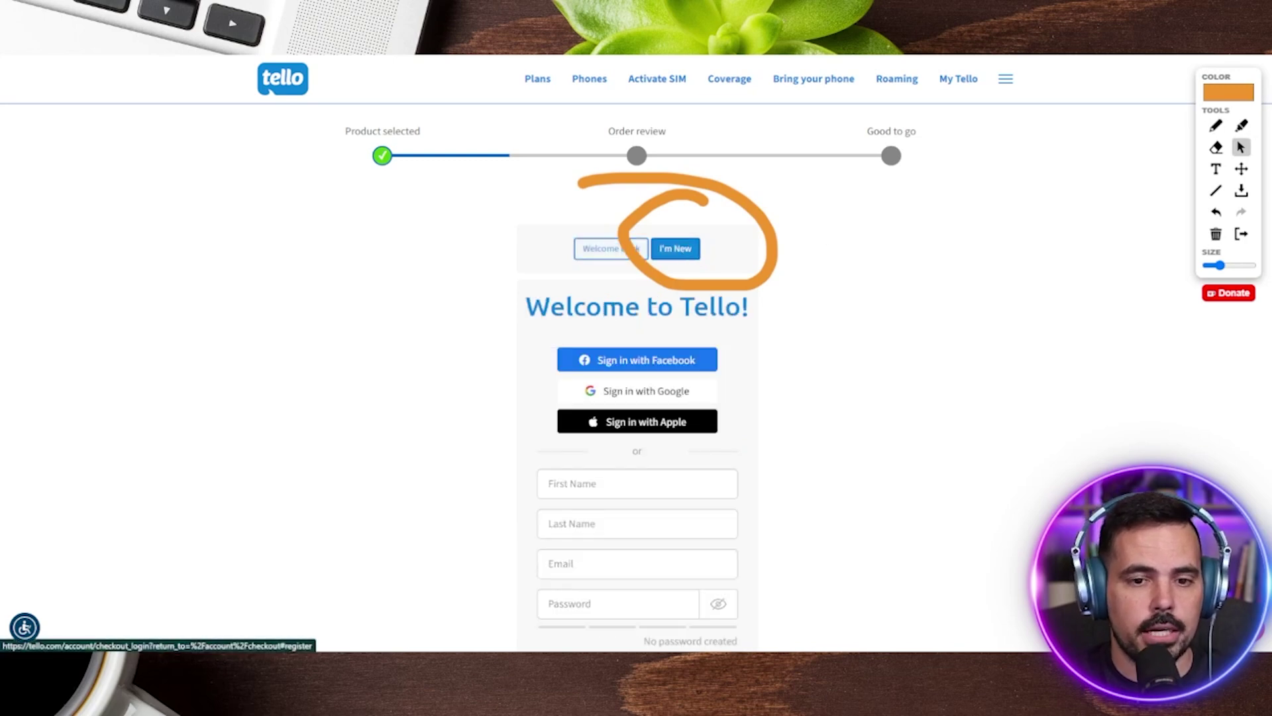
click(1217, 235)
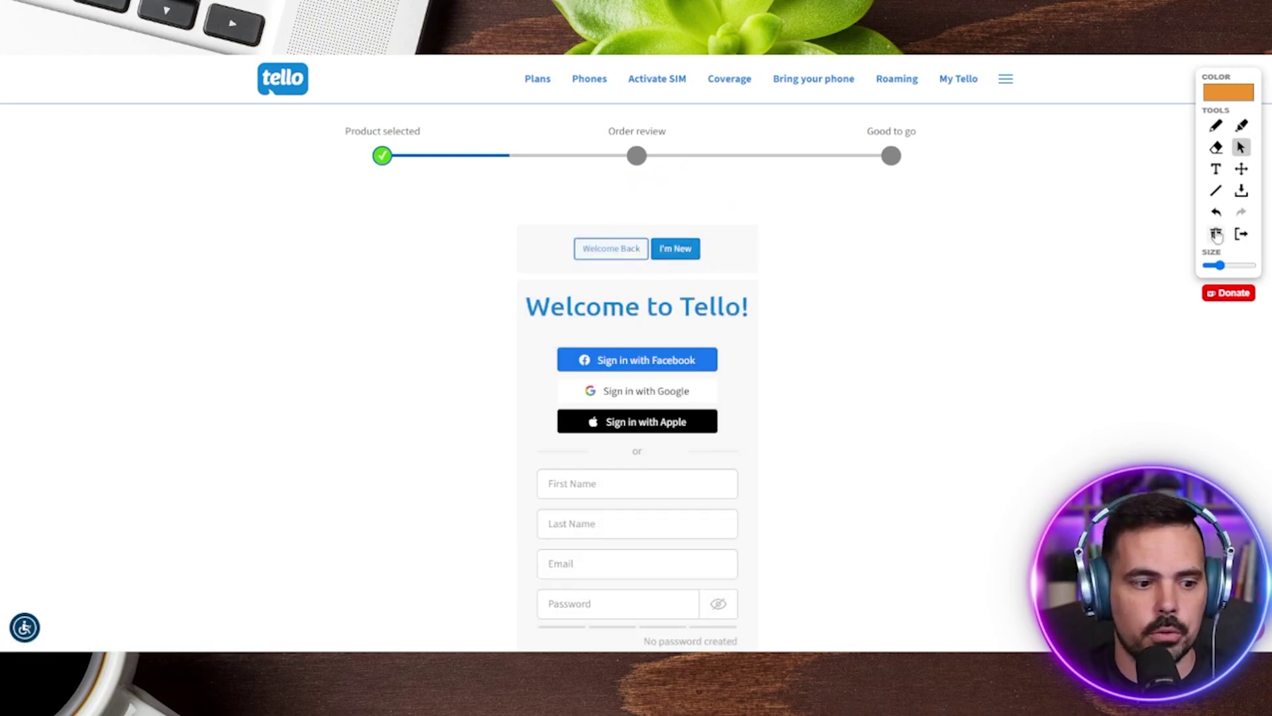
Step: Mark the Facebook, Google and Apple sign-in options and the registration fields with orange pen strokes, and clear the marks
click(1216, 125)
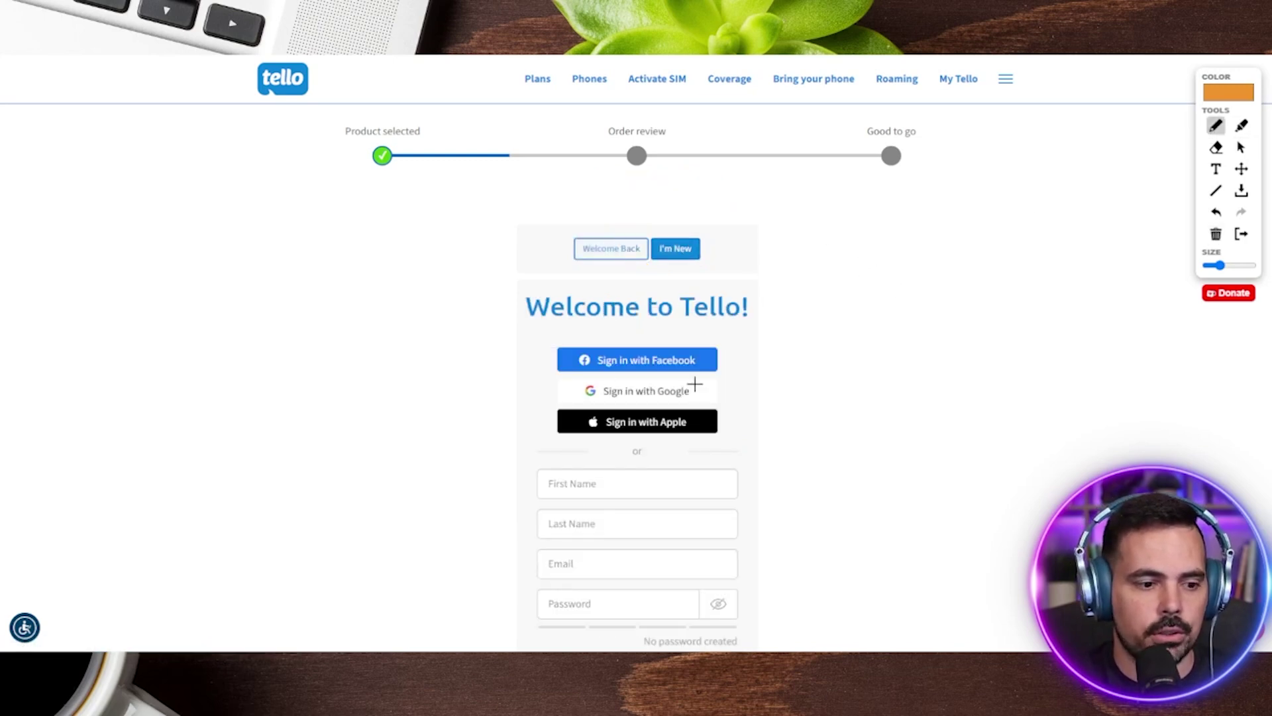
drag(727, 358, 871, 337)
drag(723, 395, 861, 372)
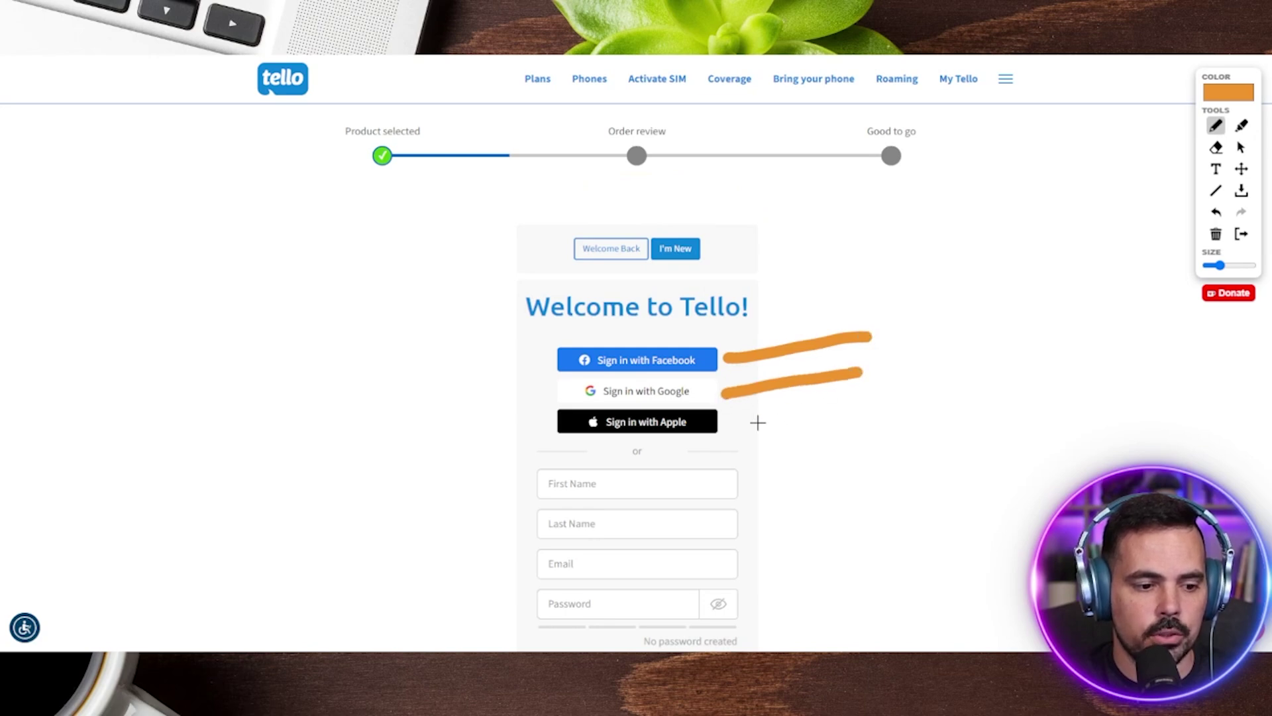
drag(737, 423, 904, 411)
scroll(905, 397, down, 2)
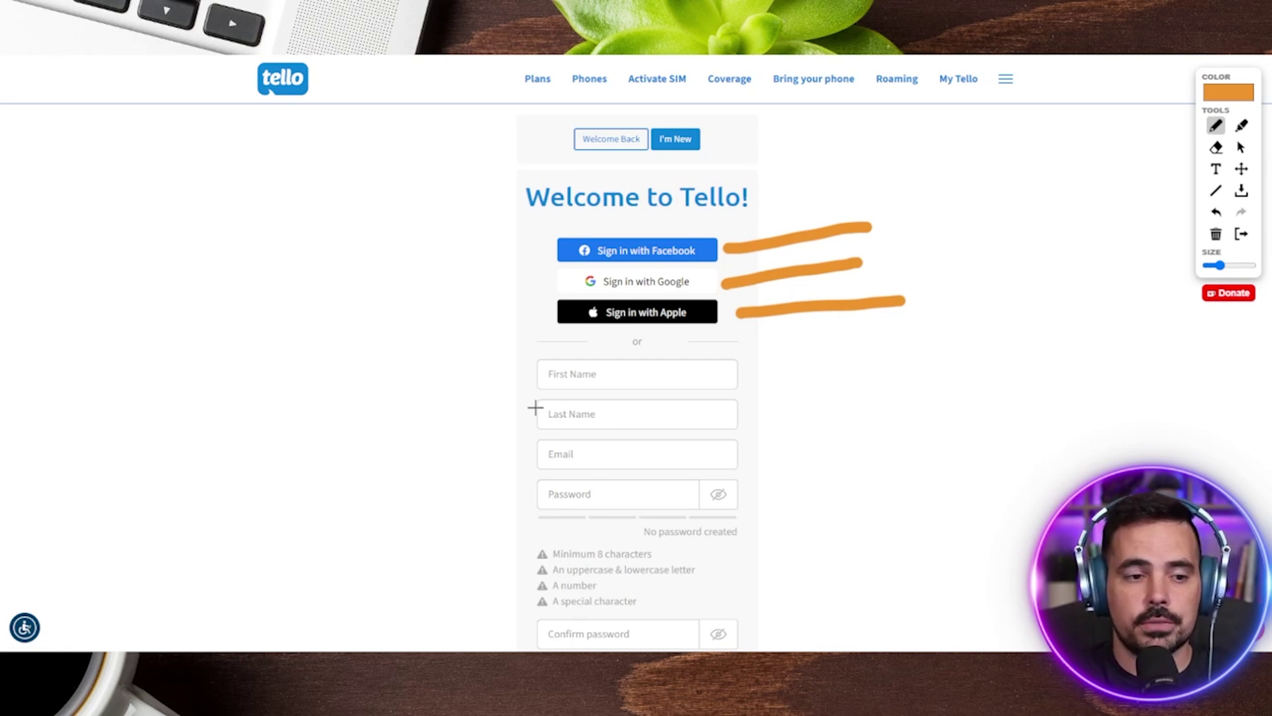
mouse_move(546, 351)
mouse_down()
mouse_move(468, 406)
mouse_move(485, 545)
mouse_up()
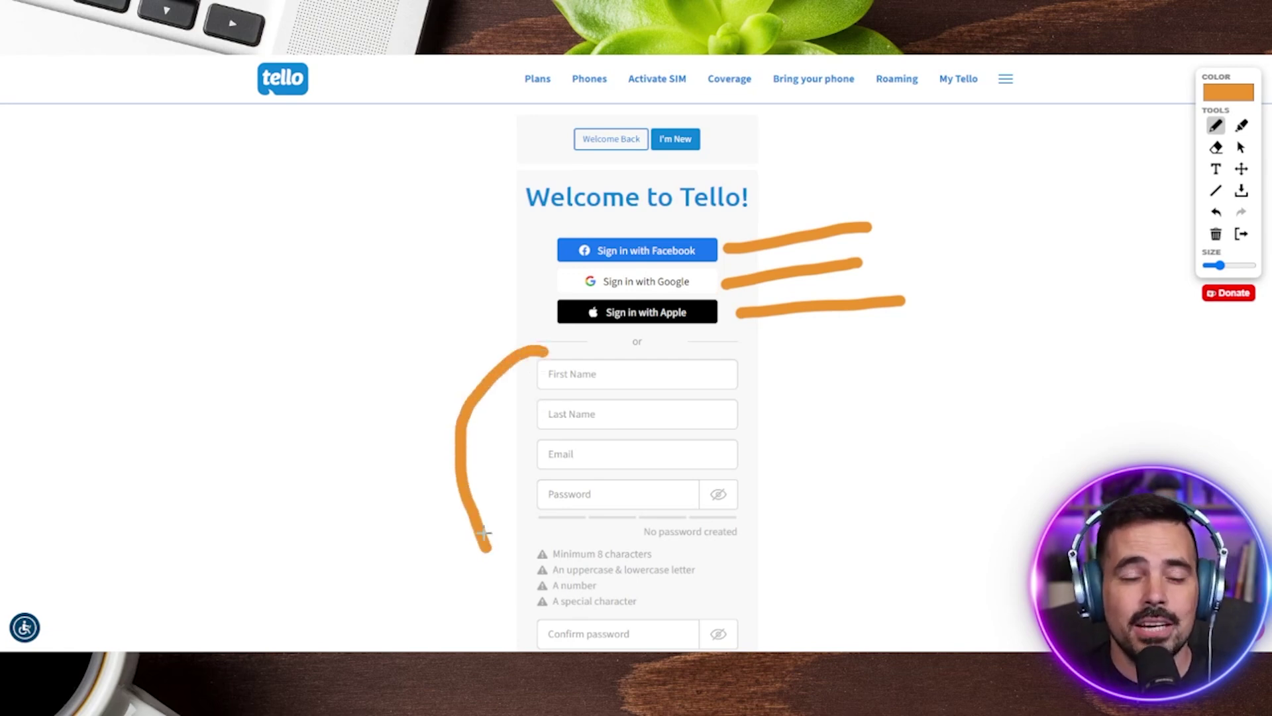
mouse_move(438, 272)
mouse_down()
mouse_move(548, 281)
mouse_move(509, 296)
mouse_move(521, 266)
mouse_up()
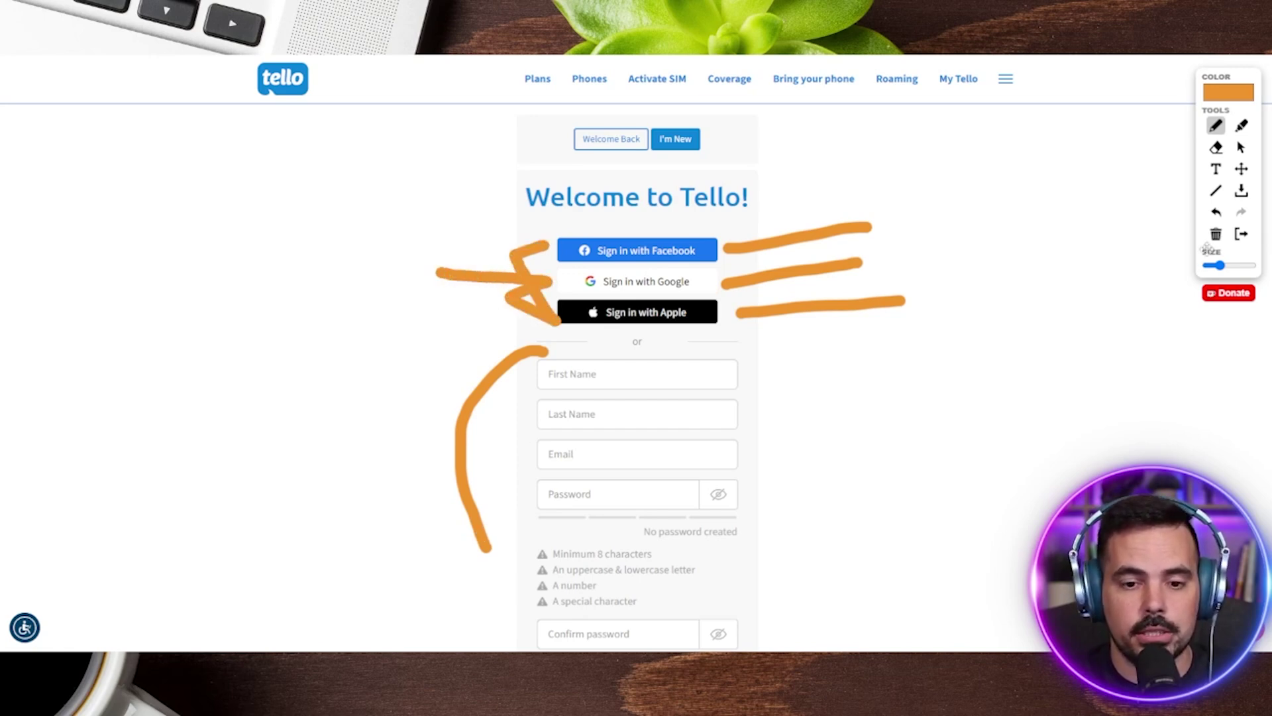
click(1215, 234)
Step: Bracket the password requirements down to the confirm password field with an orange pen stroke
scroll(977, 284, down, 3)
scroll(948, 301, up, 2)
scroll(764, 233, down, 2)
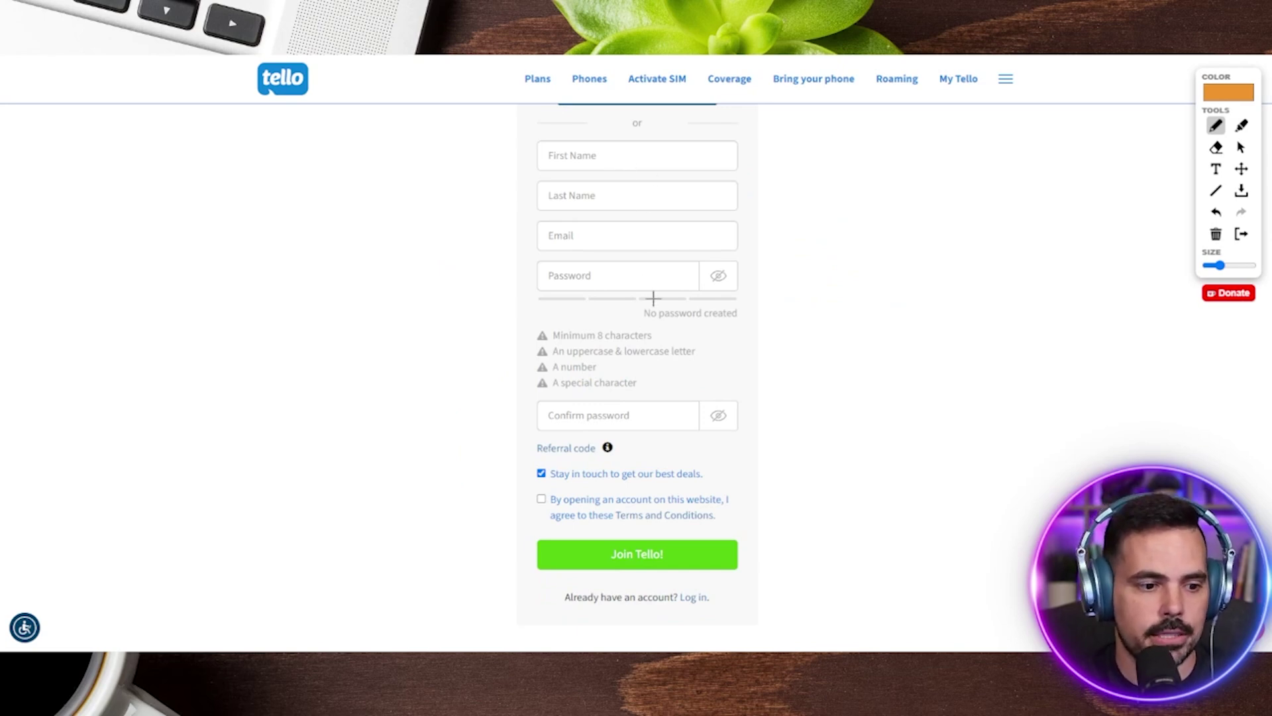
mouse_move(548, 314)
mouse_down()
mouse_move(496, 393)
mouse_move(517, 397)
mouse_move(518, 431)
mouse_up()
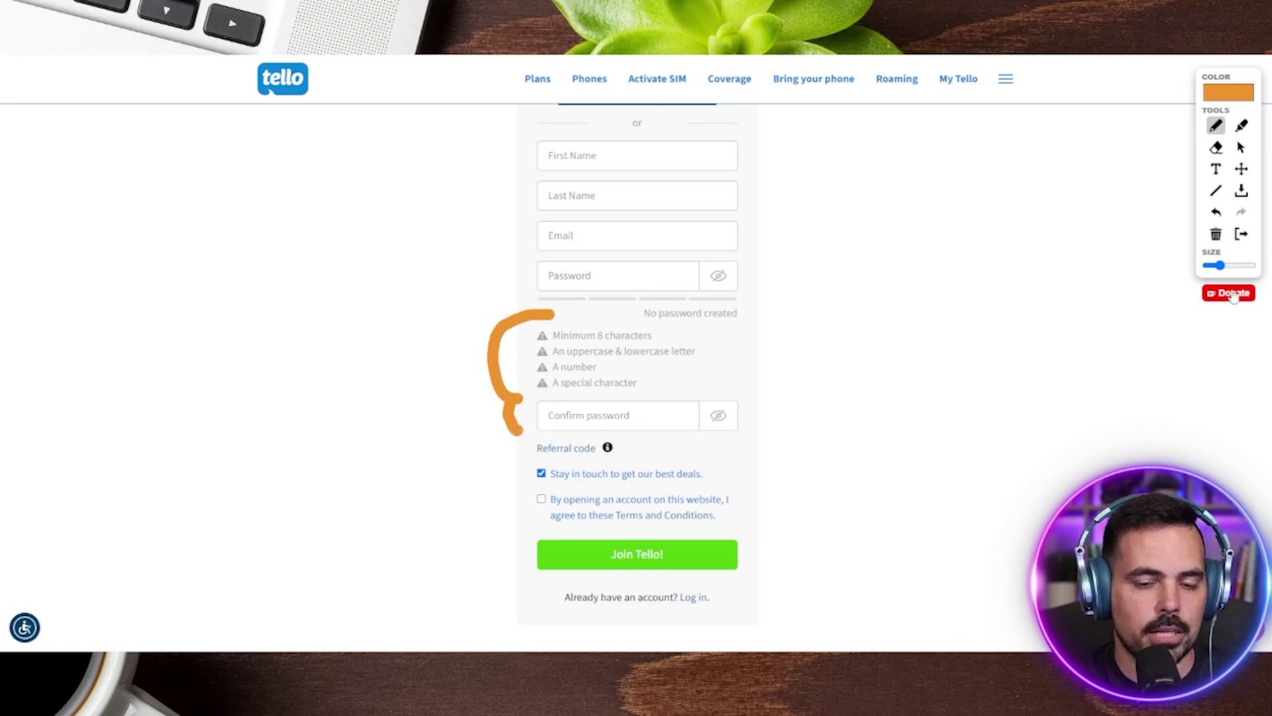
Step: Reveal the referral code field, deselect Stay in touch to get our best deals, and accept the Terms and Conditions
click(1241, 147)
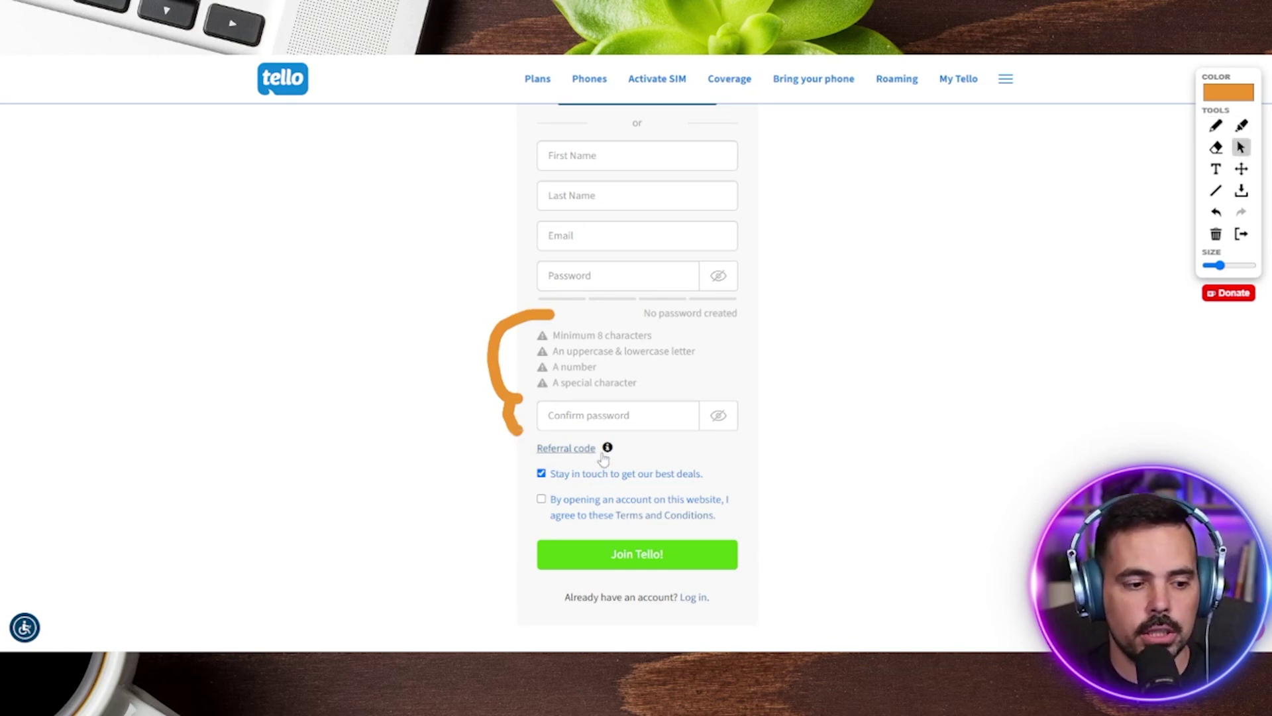
click(574, 449)
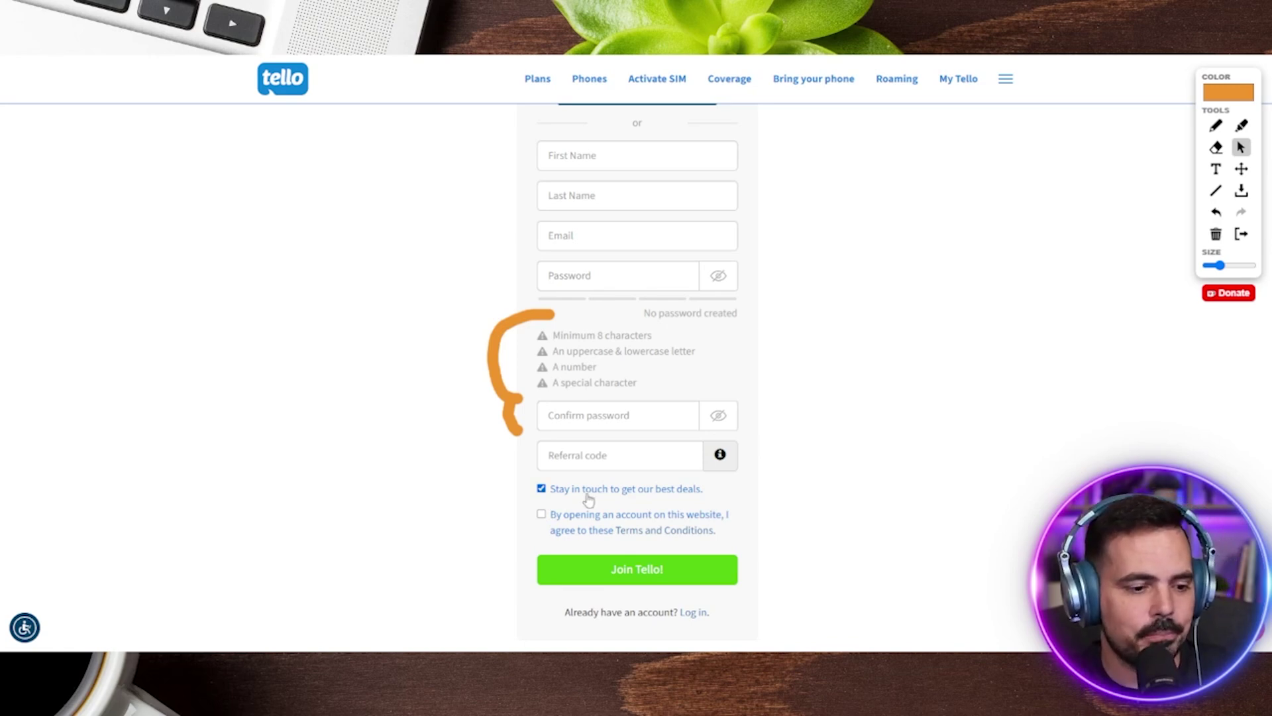
click(541, 488)
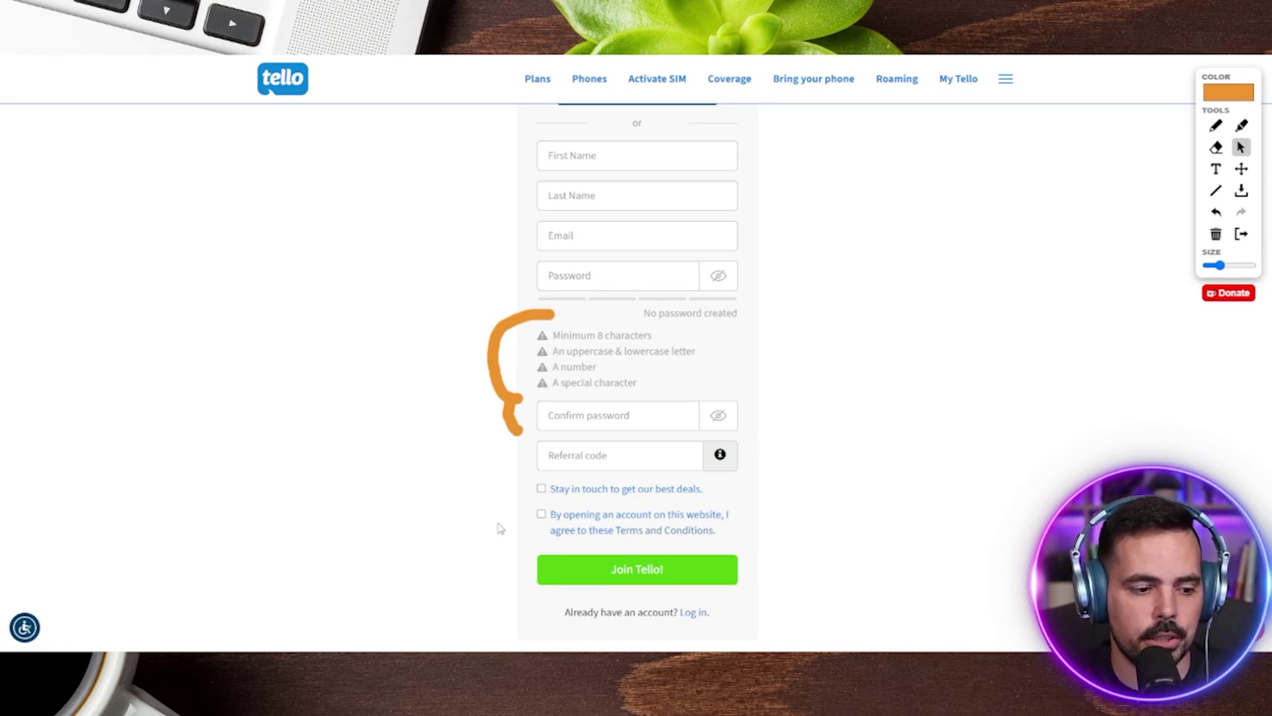
click(541, 515)
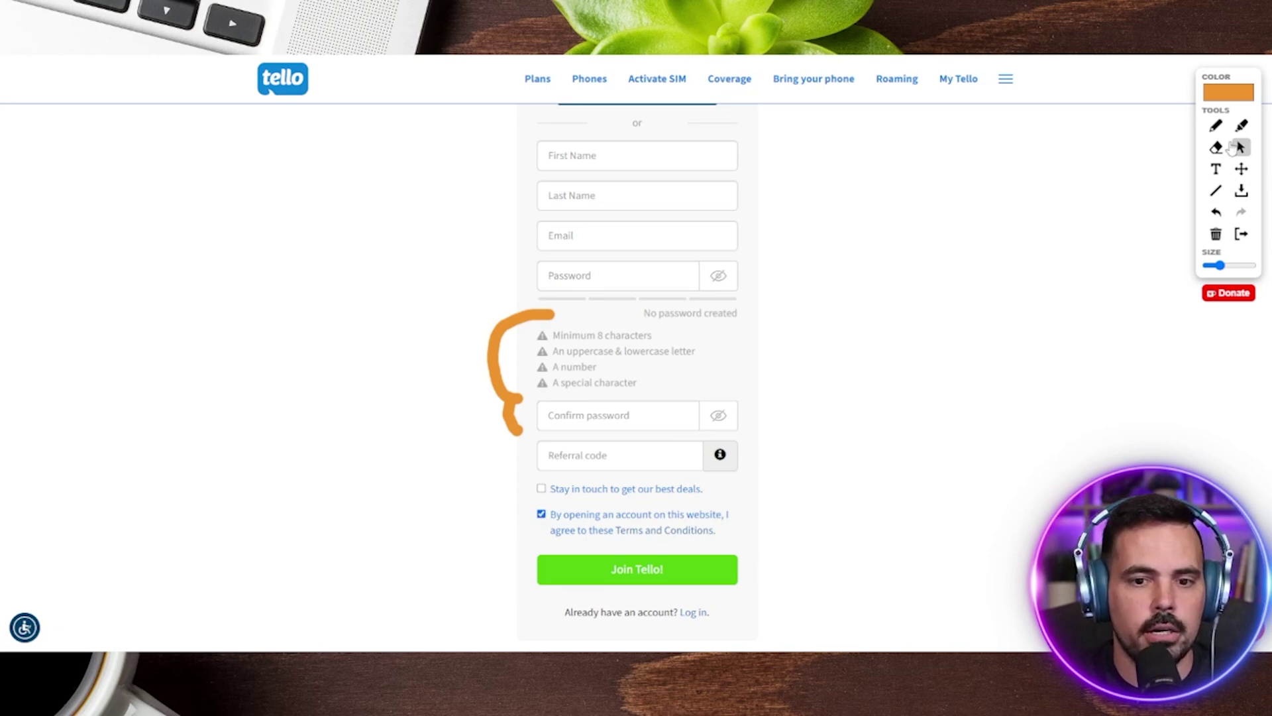
Step: Draw an orange stroke along the name, email and password fields and another around the Join Tello button
click(1216, 125)
mouse_move(725, 102)
mouse_down()
mouse_move(798, 142)
mouse_move(790, 332)
mouse_up()
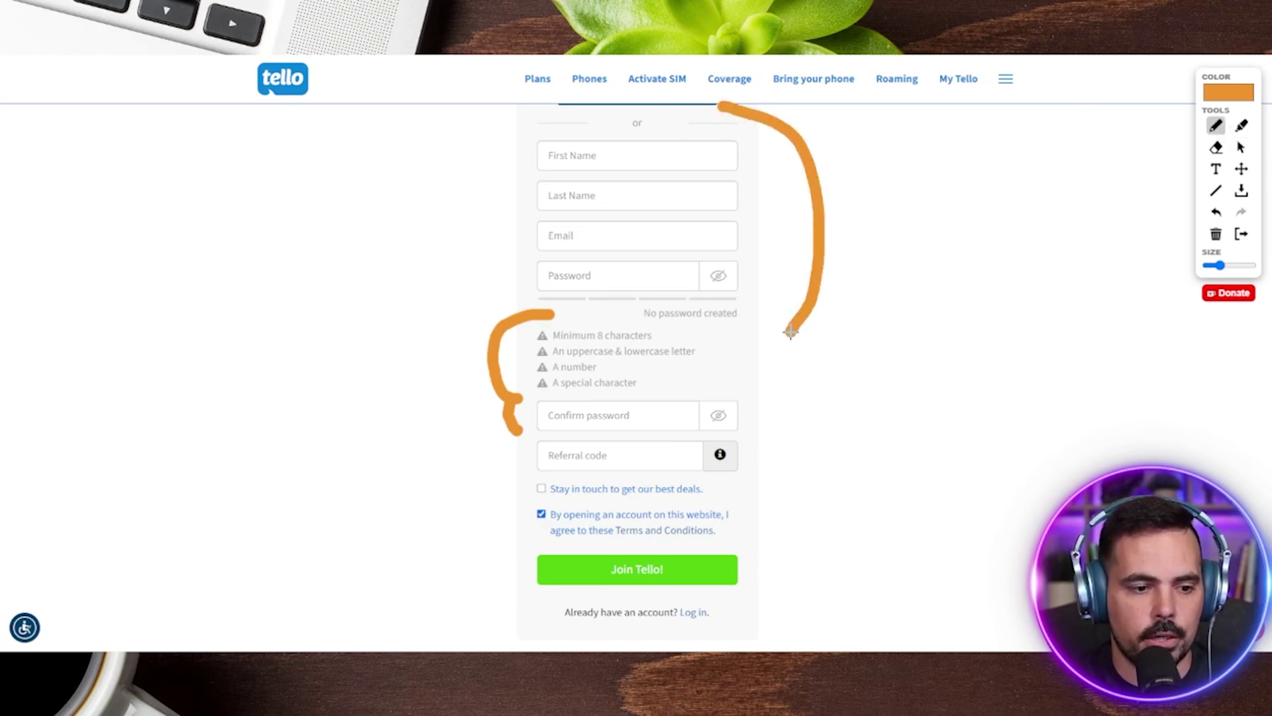
mouse_move(710, 518)
mouse_down()
mouse_move(530, 599)
mouse_move(577, 513)
mouse_up()
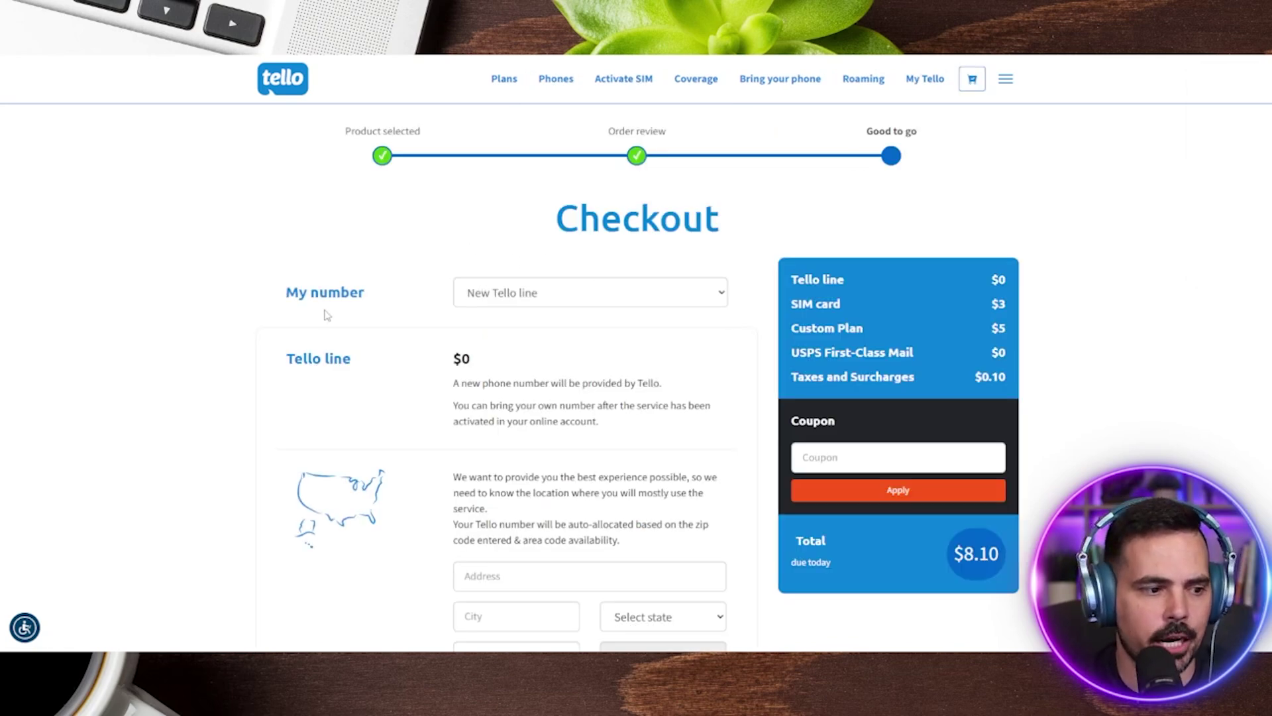
Step: Highlight the My number label on the checkout page and choose New Tello line for it
drag(258, 294, 376, 300)
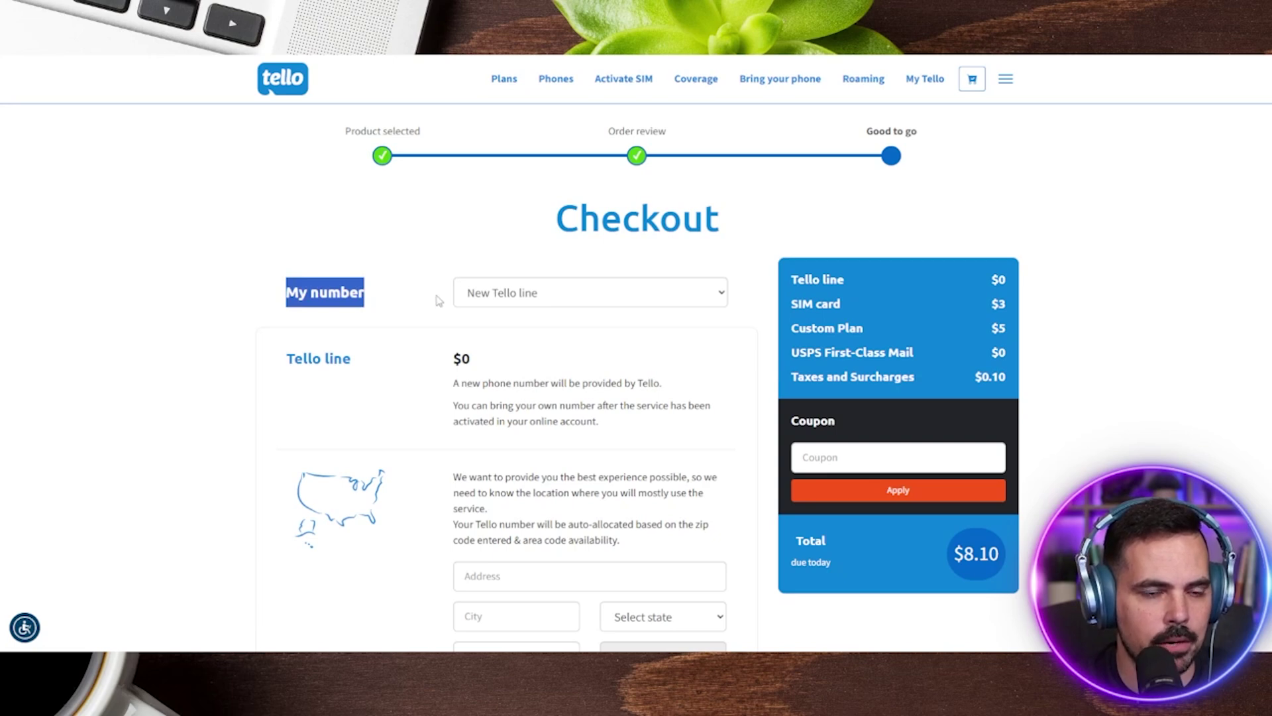
click(626, 290)
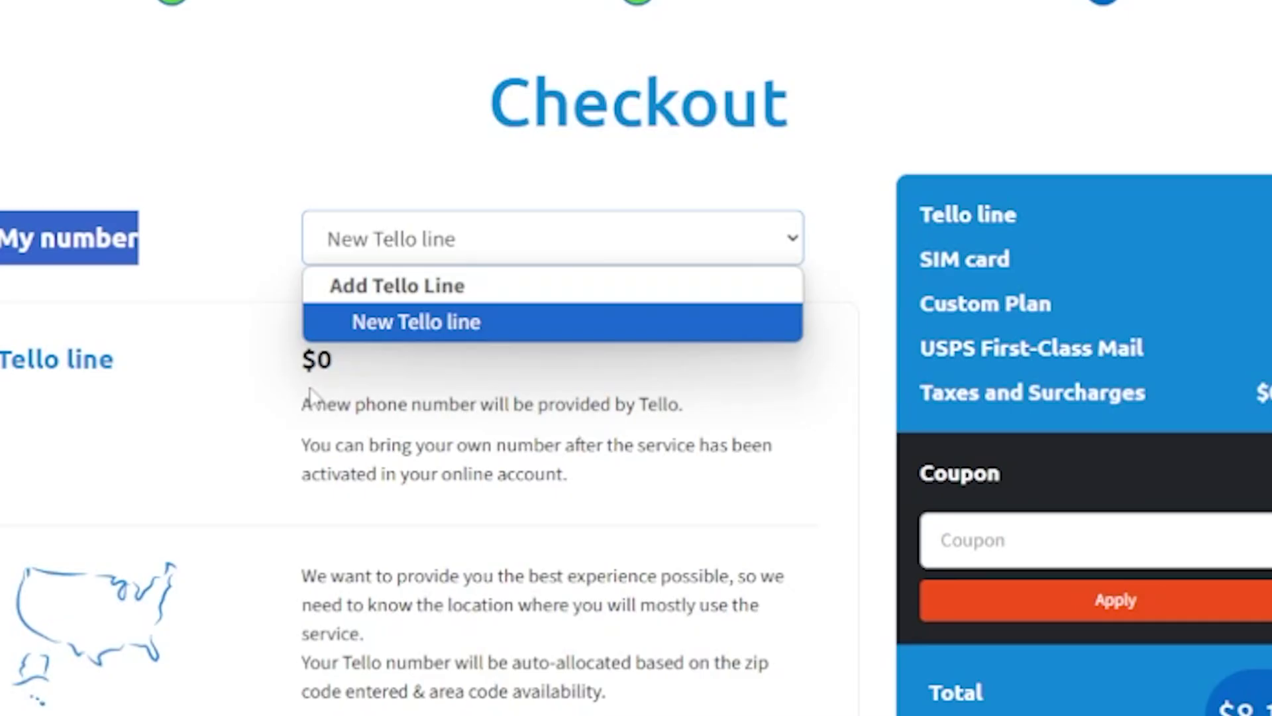
click(426, 333)
click(245, 418)
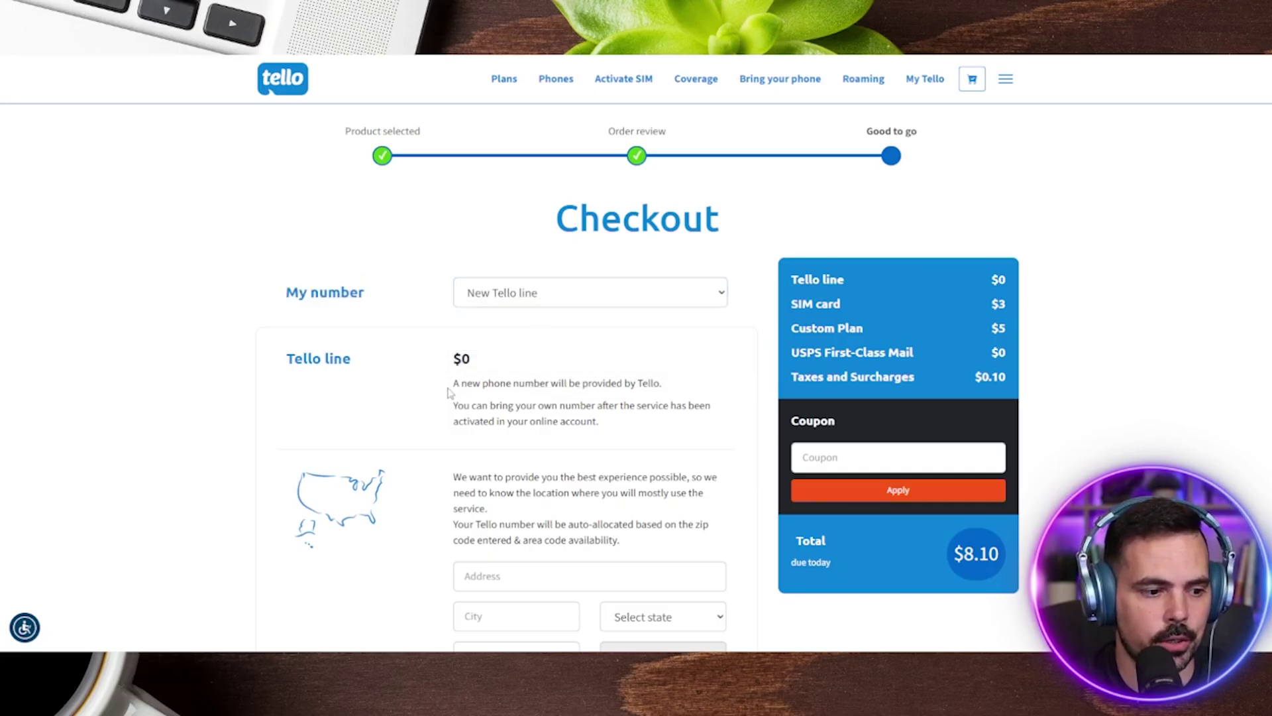
Step: Examine the checkout notes on number assignment and service location, the address fields, and the Tello SIM delivery options
drag(448, 391, 674, 395)
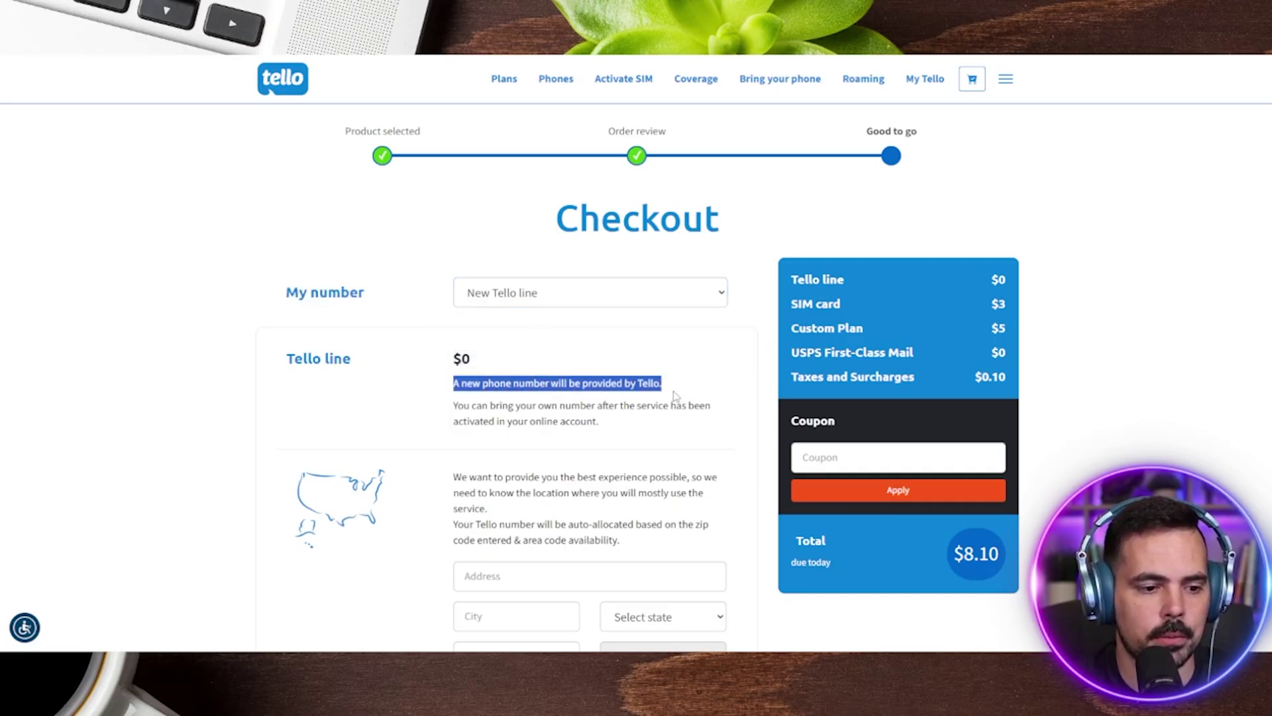
drag(463, 406, 618, 430)
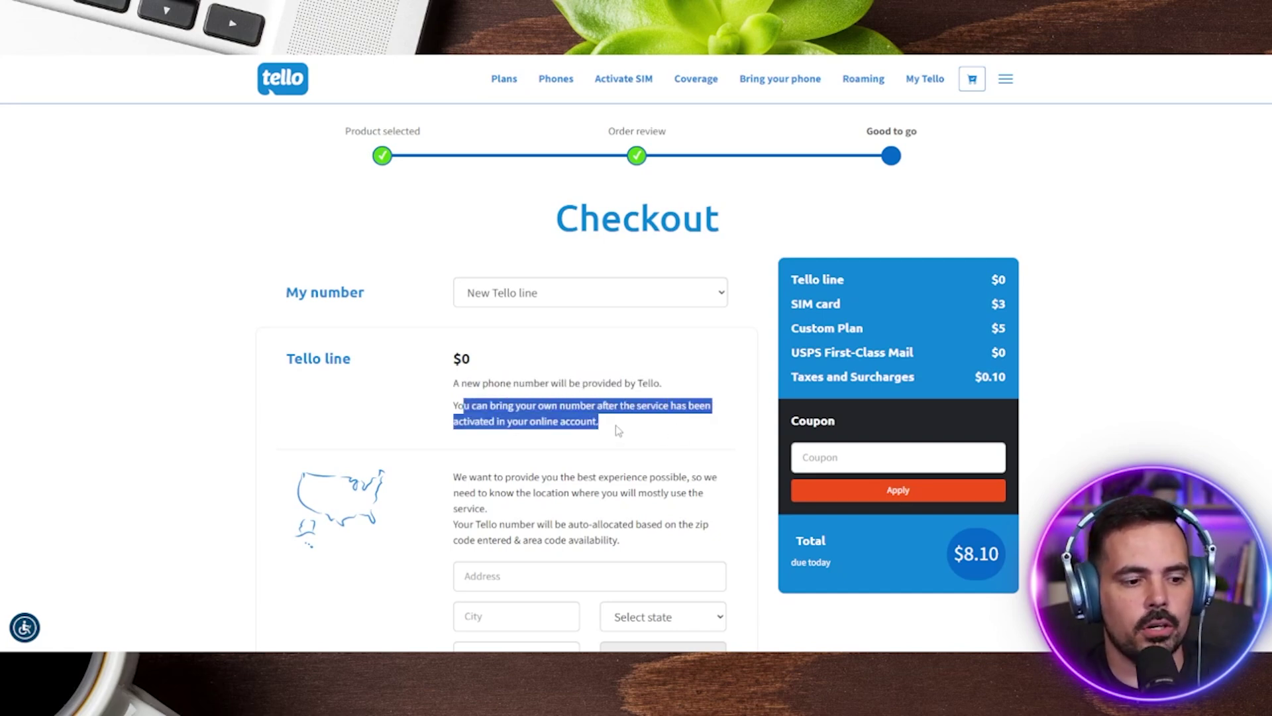
click(618, 429)
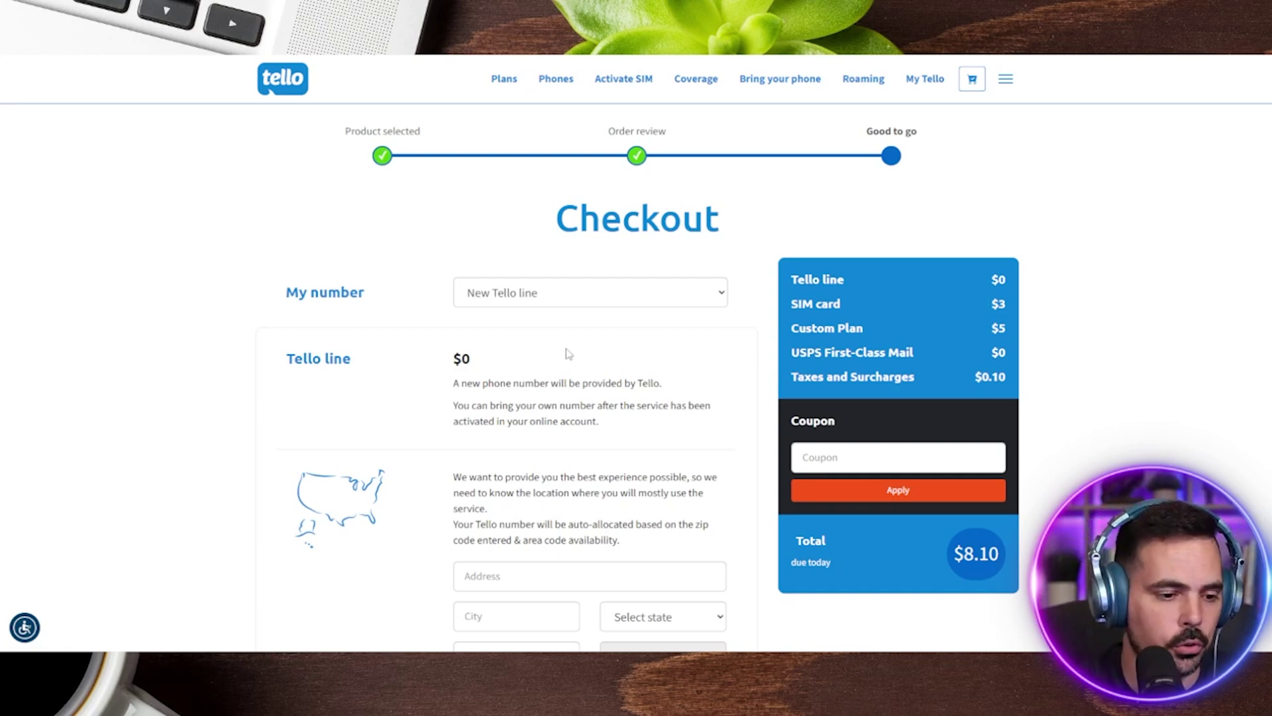
scroll(540, 378, down, 3)
drag(453, 259, 693, 326)
click(633, 326)
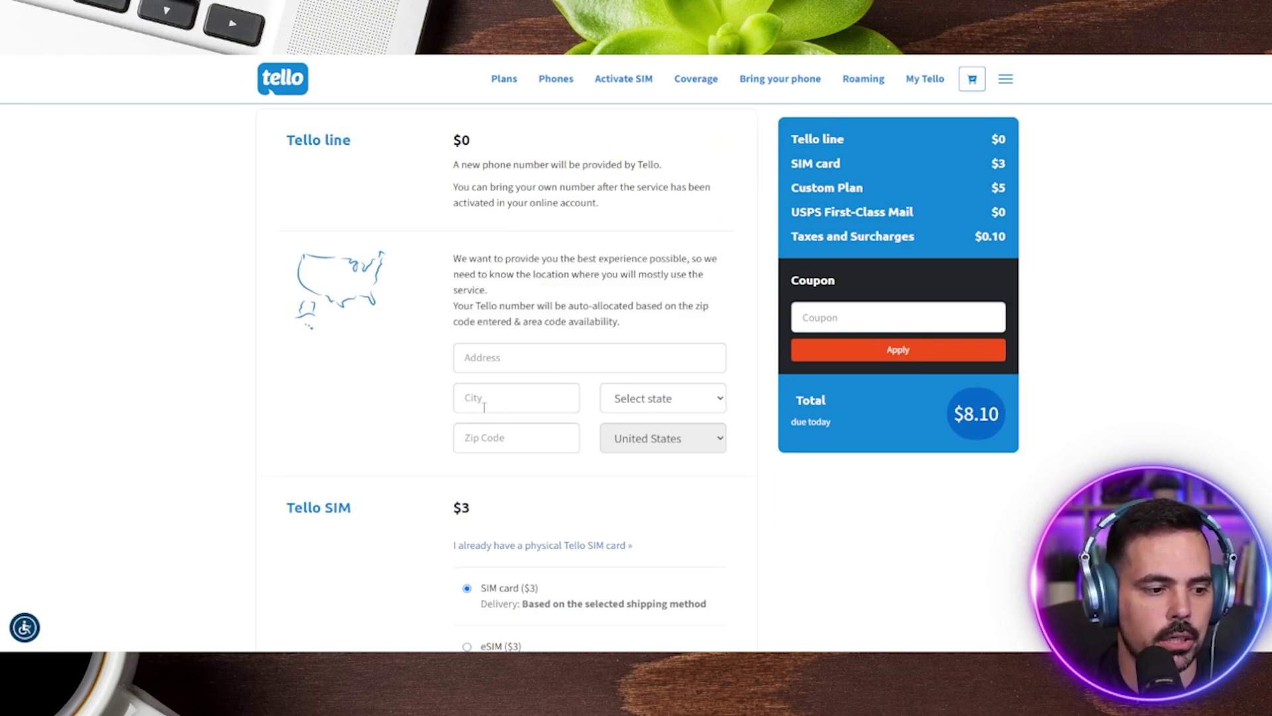
scroll(437, 447, down, 2)
scroll(427, 417, down, 2)
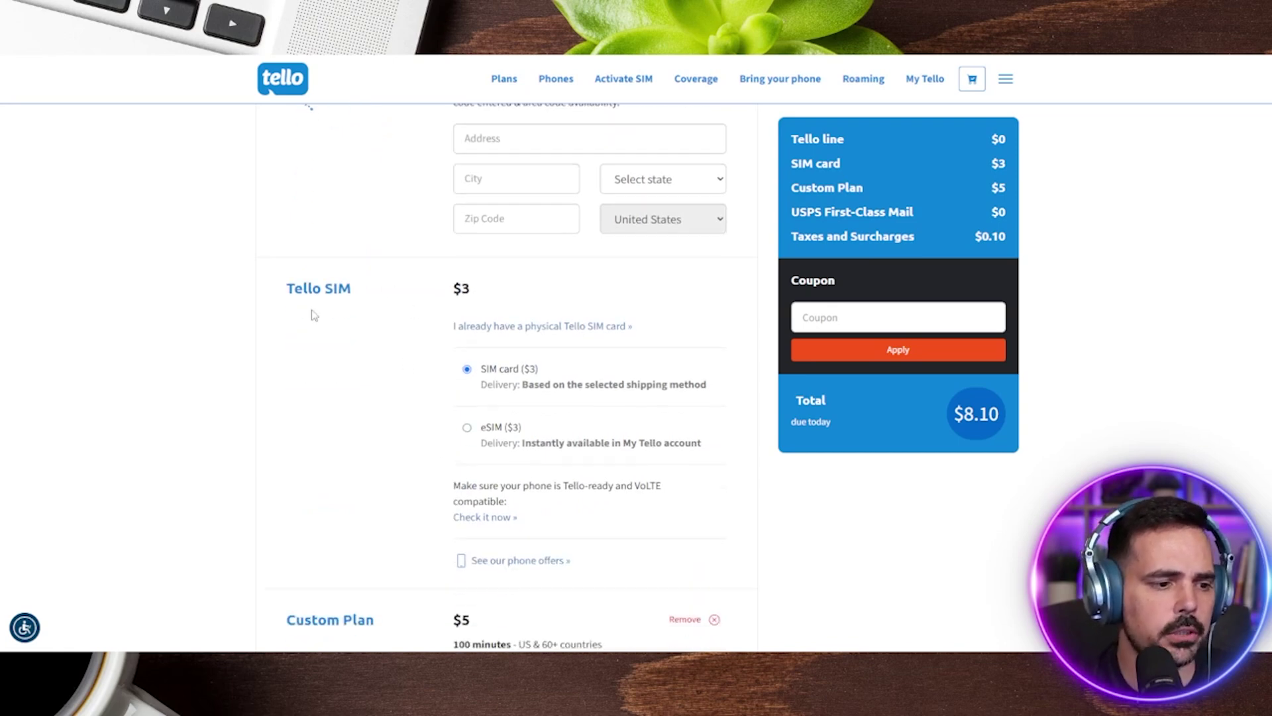
scroll(312, 312, down, 2)
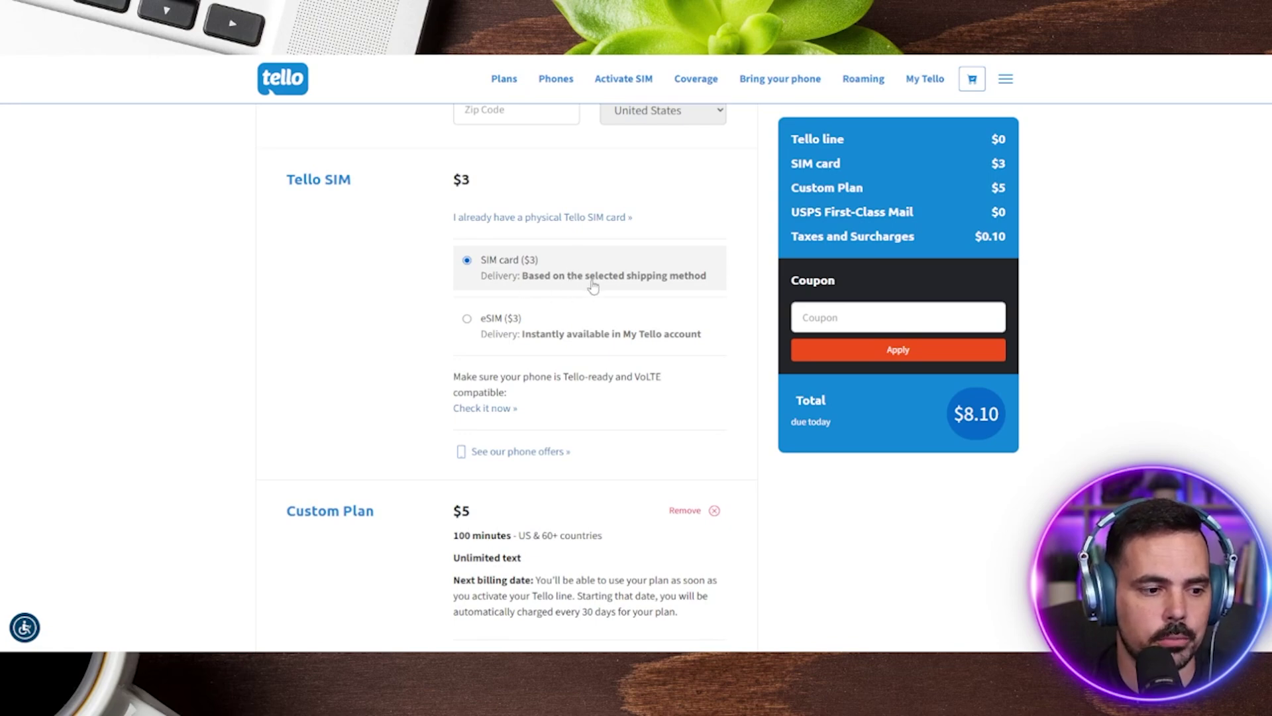
Step: Choose eSIM ($3) instead of the physical SIM card in the Tello SIM section
scroll(593, 285, up, 3)
scroll(542, 241, down, 3)
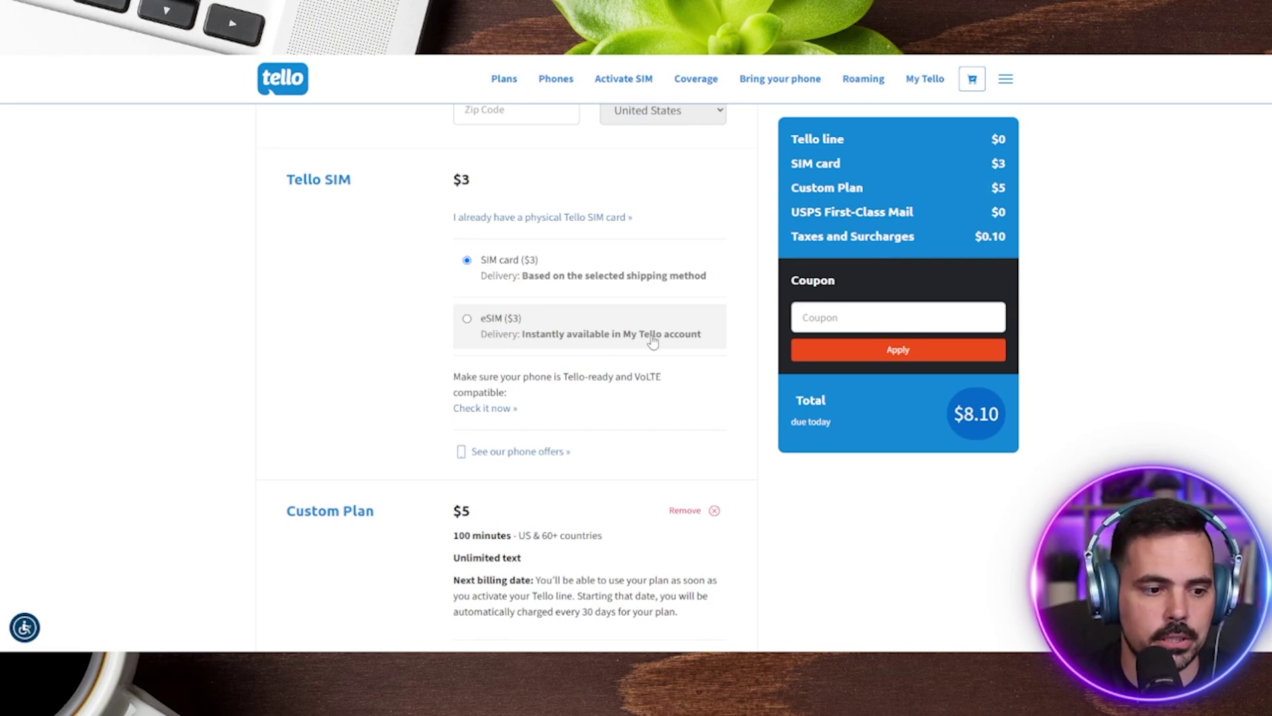
click(467, 320)
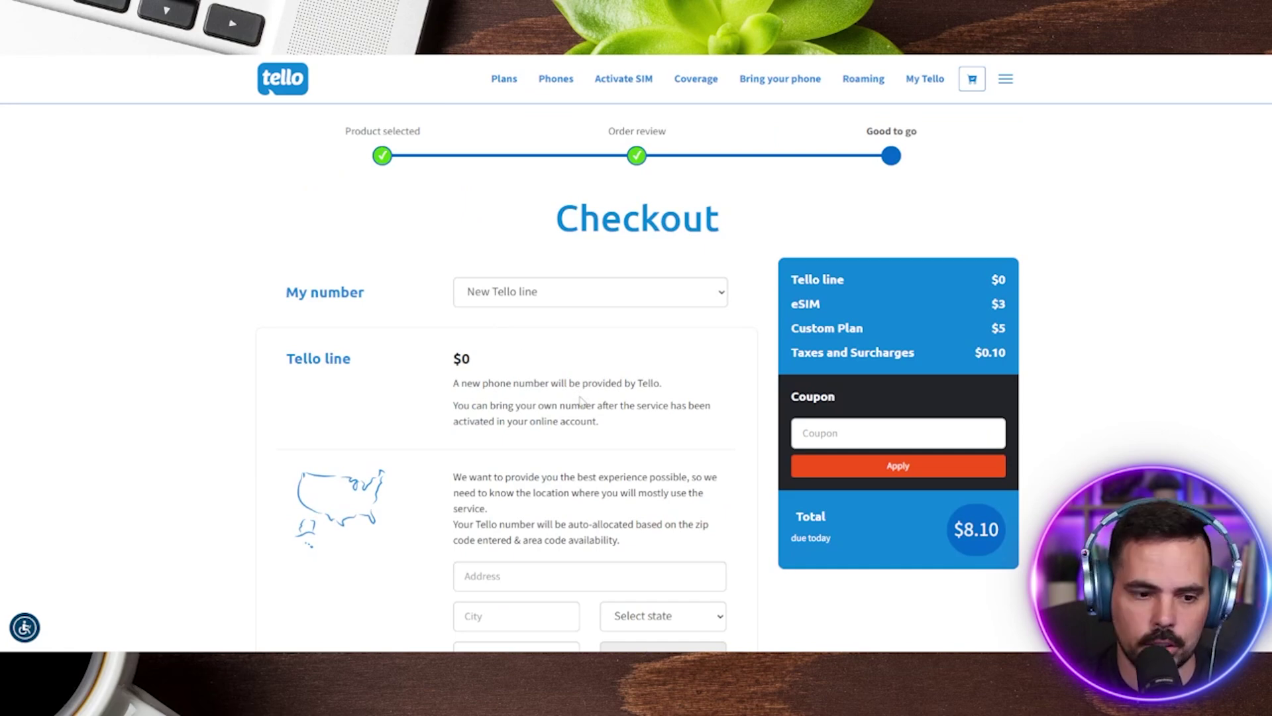
Step: Highlight the instruction for getting the phone's IMEI code below the eSIM compatibility check, then clear the selection
scroll(977, 378, down, 3)
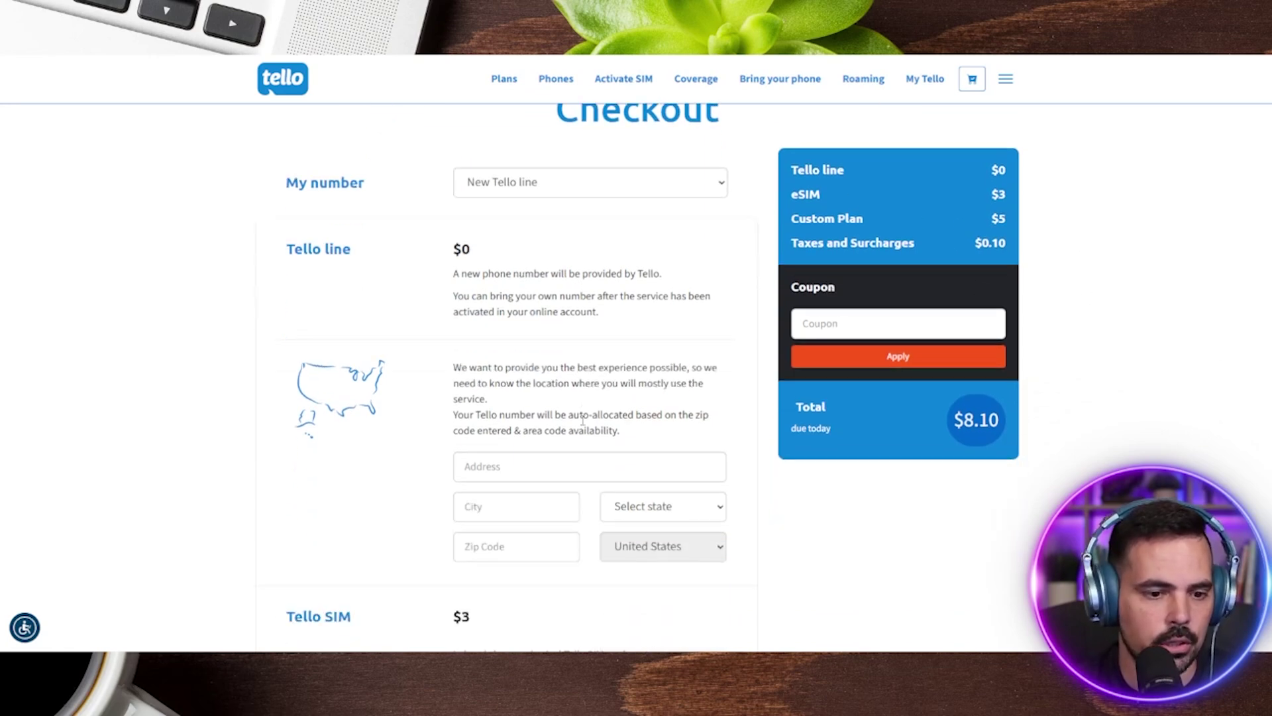
scroll(588, 389, down, 6)
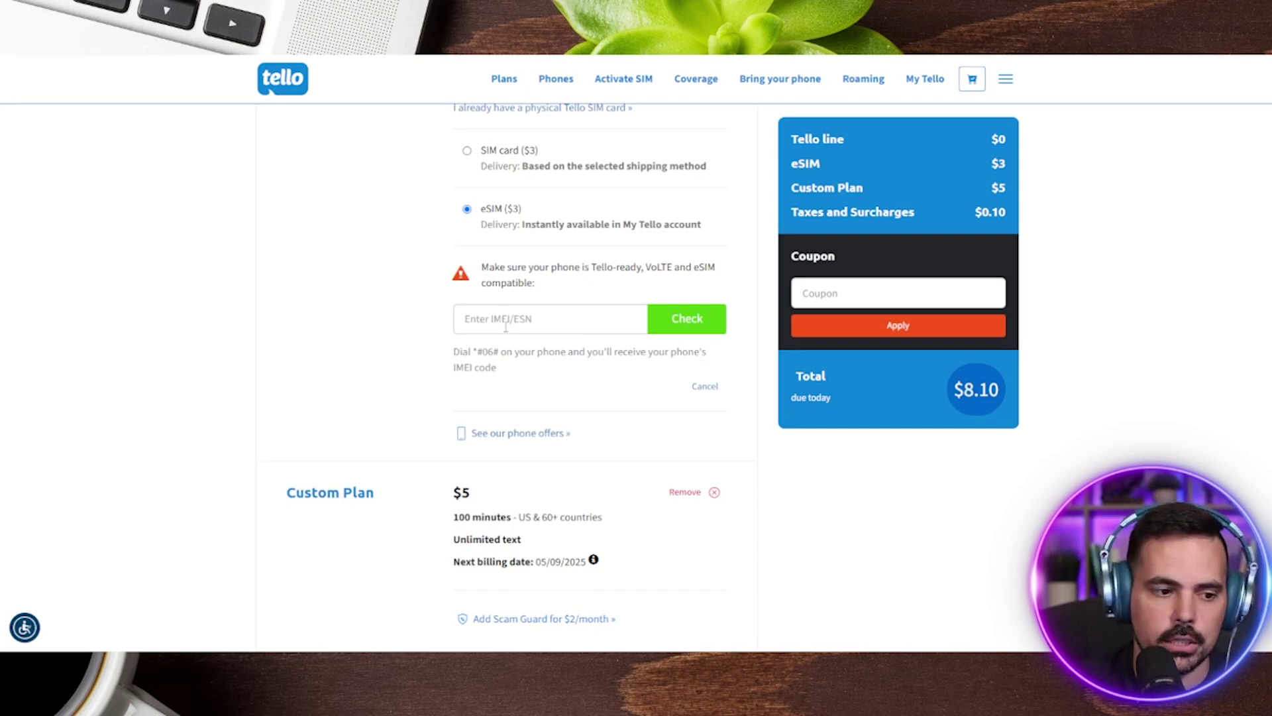
drag(451, 351, 587, 379)
click(572, 375)
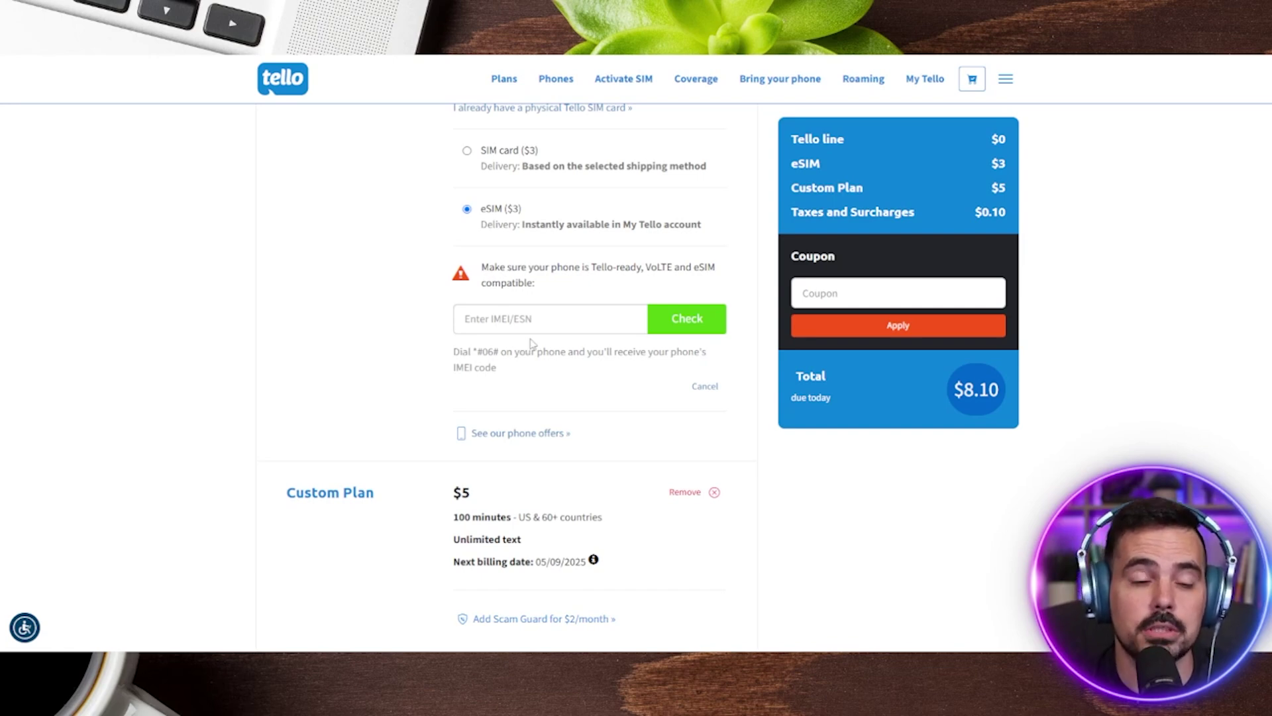
Step: Review the checkout page's Custom Plan details, service address fields, SIM choices and IMEI compatibility check
scroll(701, 326, down, 3)
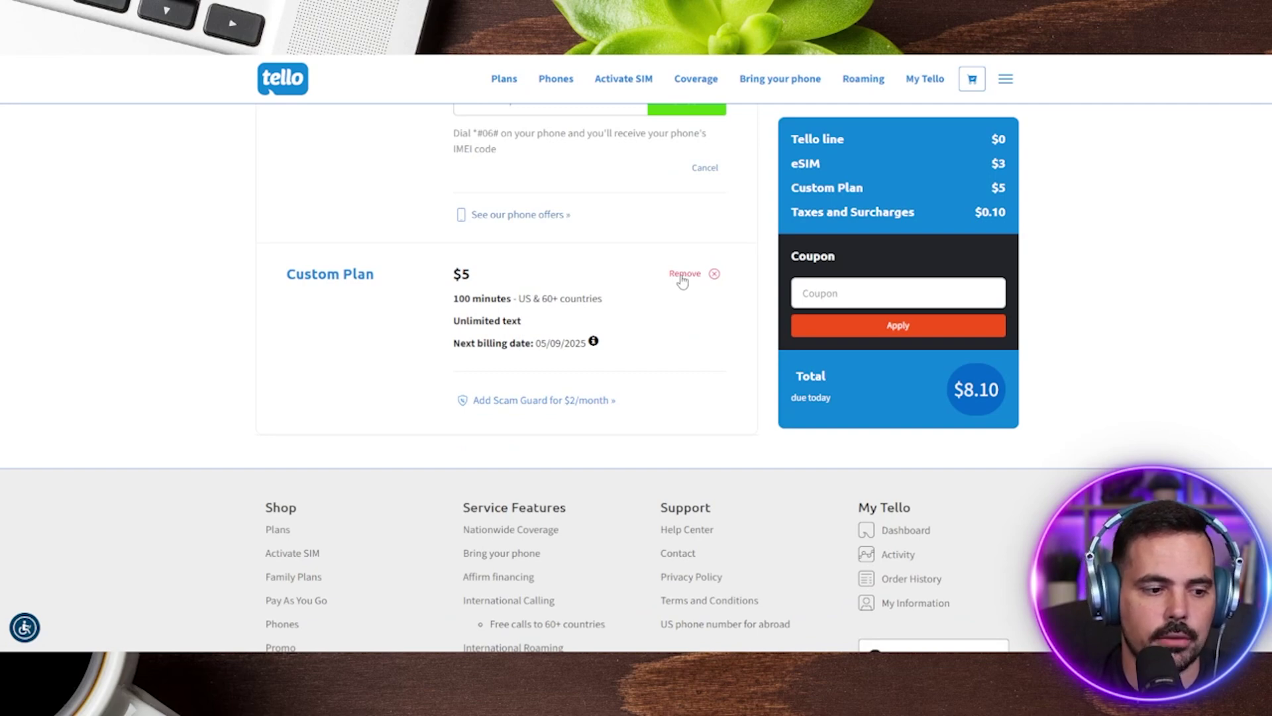
scroll(701, 446, up, 6)
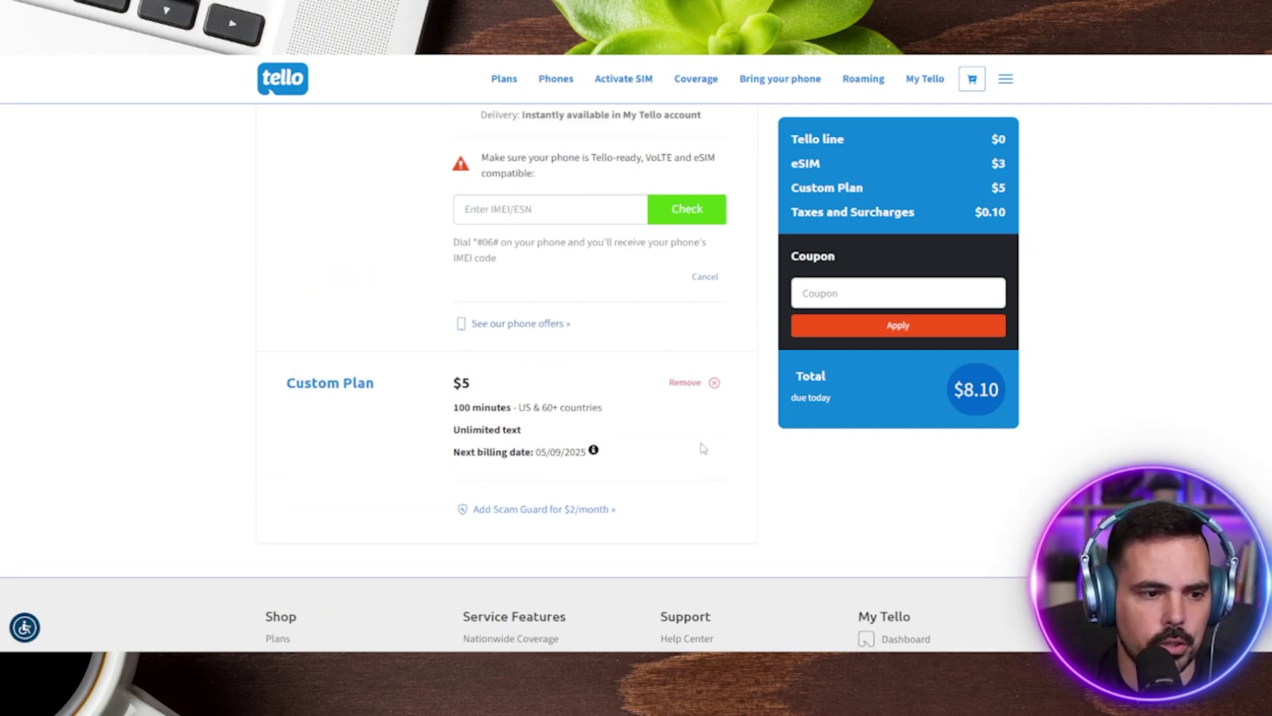
scroll(604, 379, up, 3)
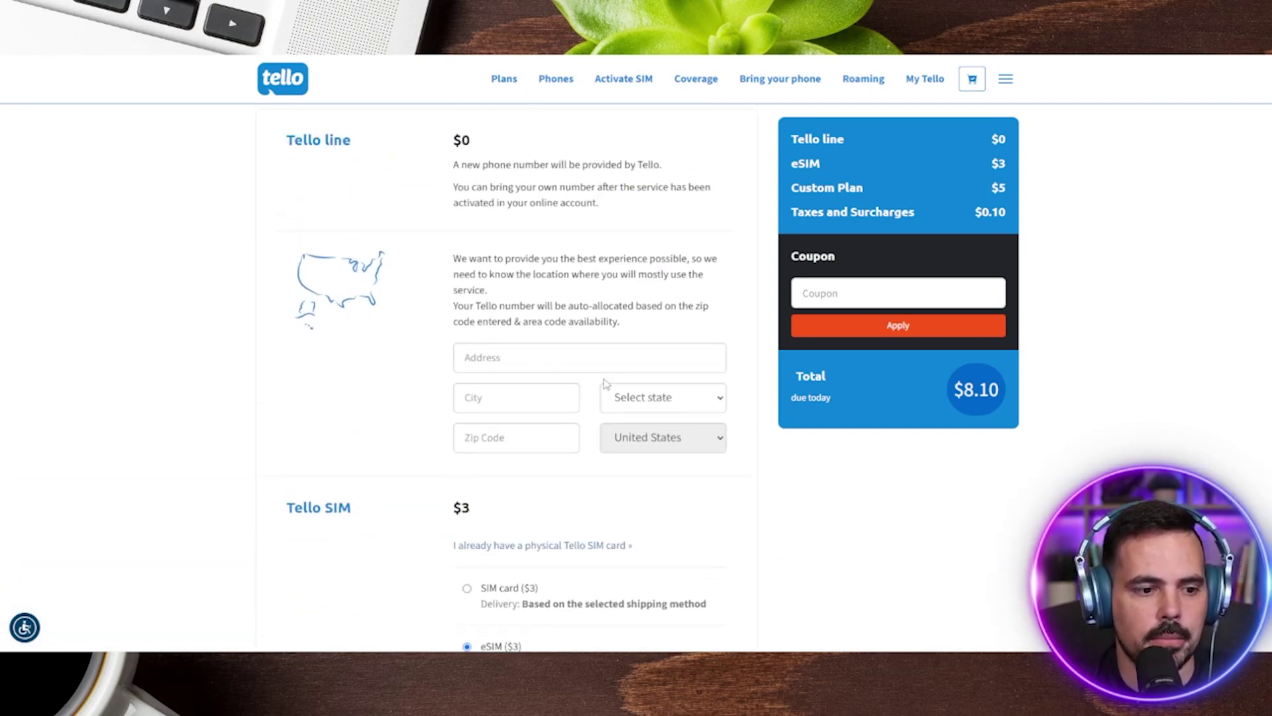
scroll(605, 379, down, 3)
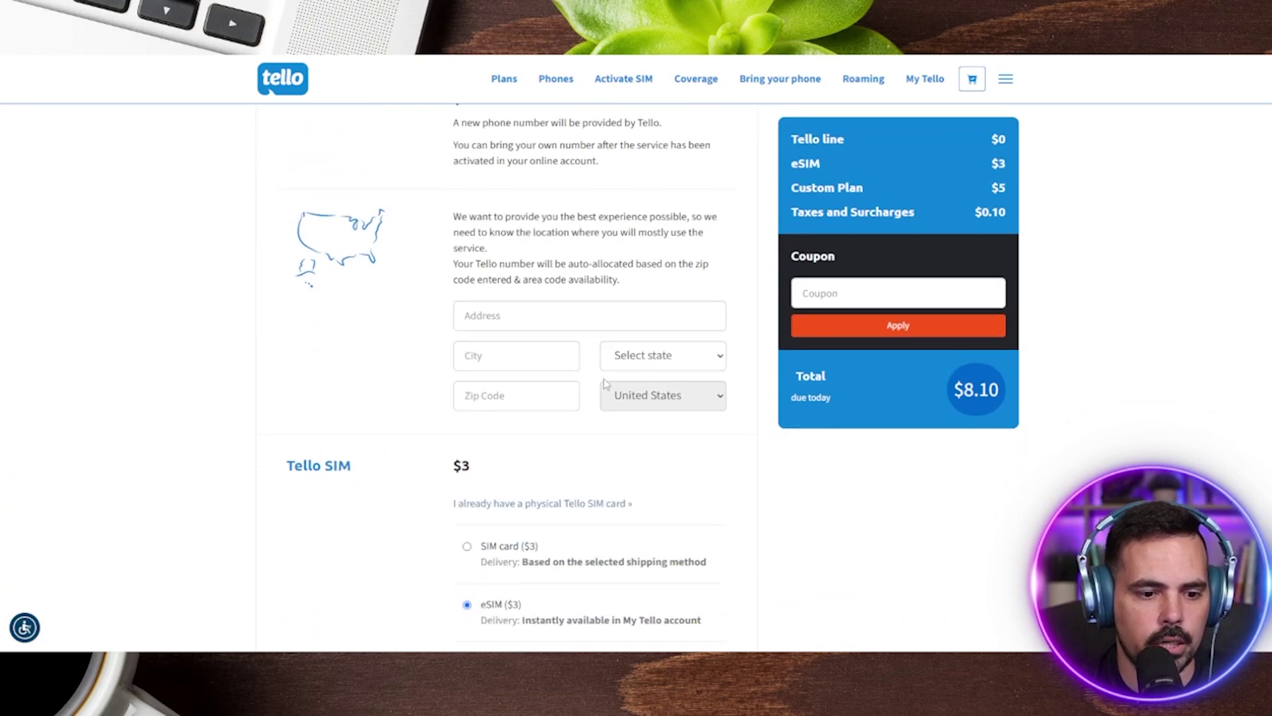
scroll(855, 411, down, 2)
scroll(852, 411, down, 7)
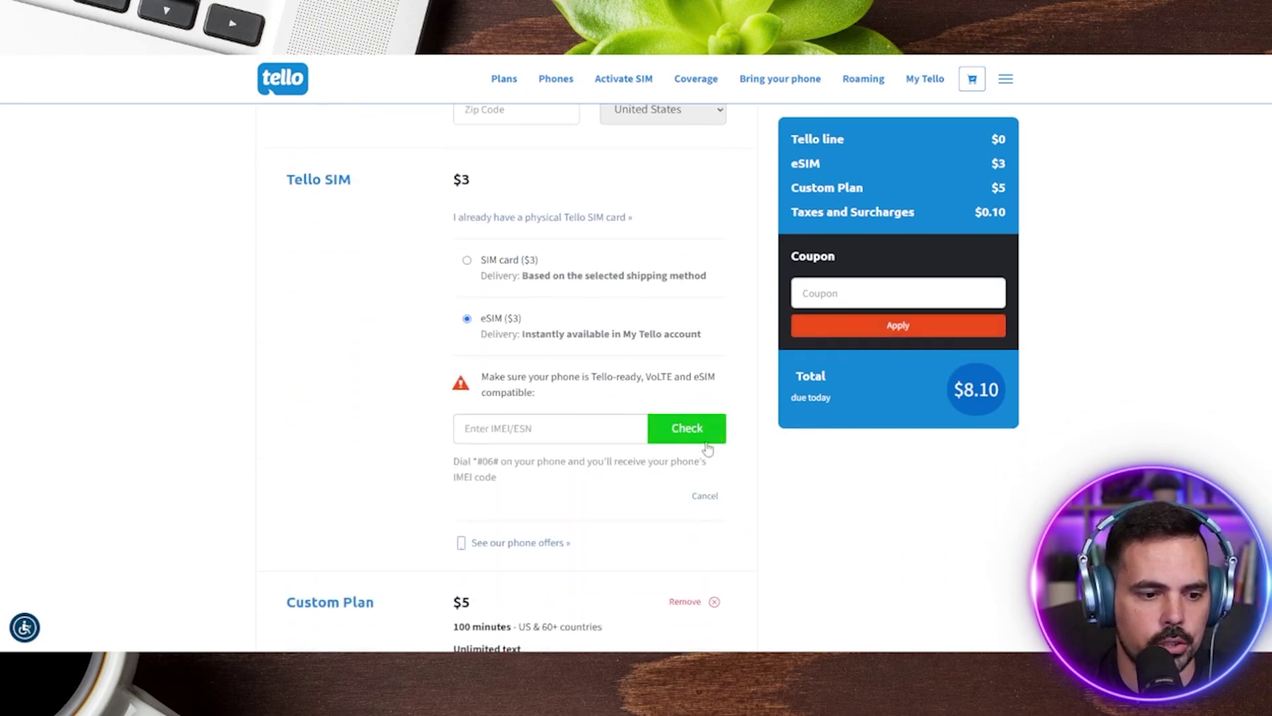
scroll(666, 340, up, 4)
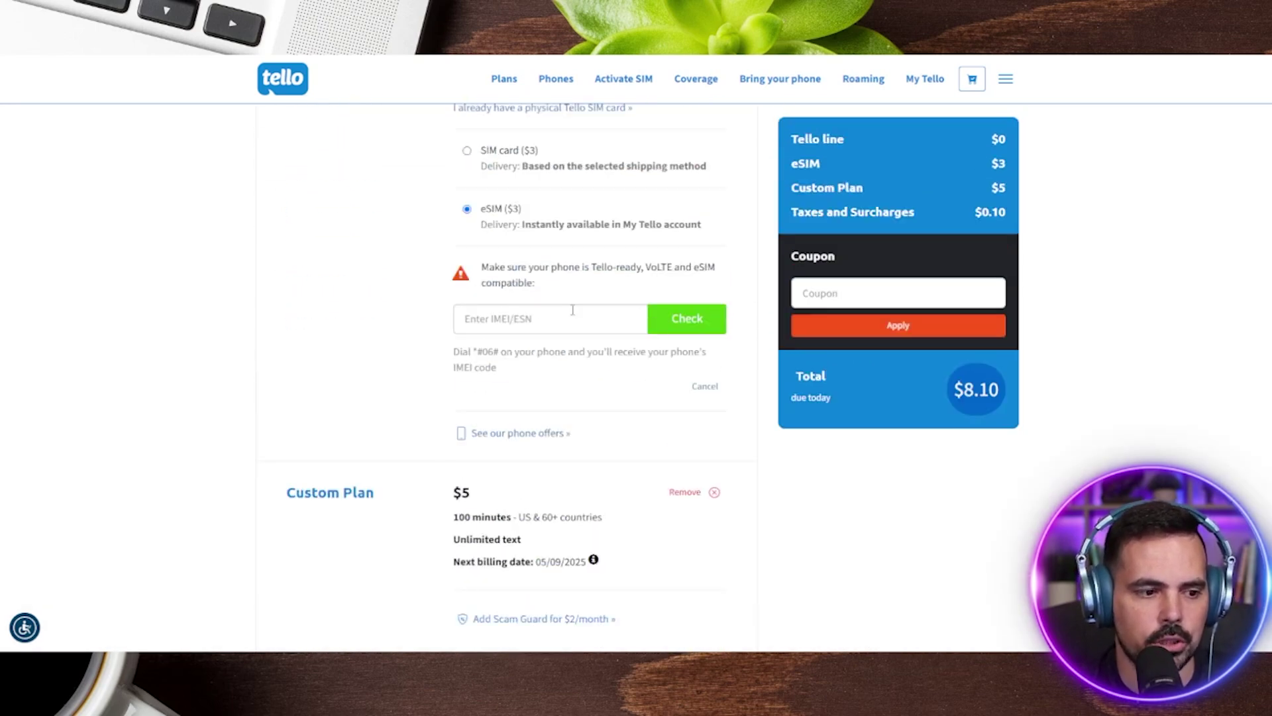
scroll(597, 291, up, 3)
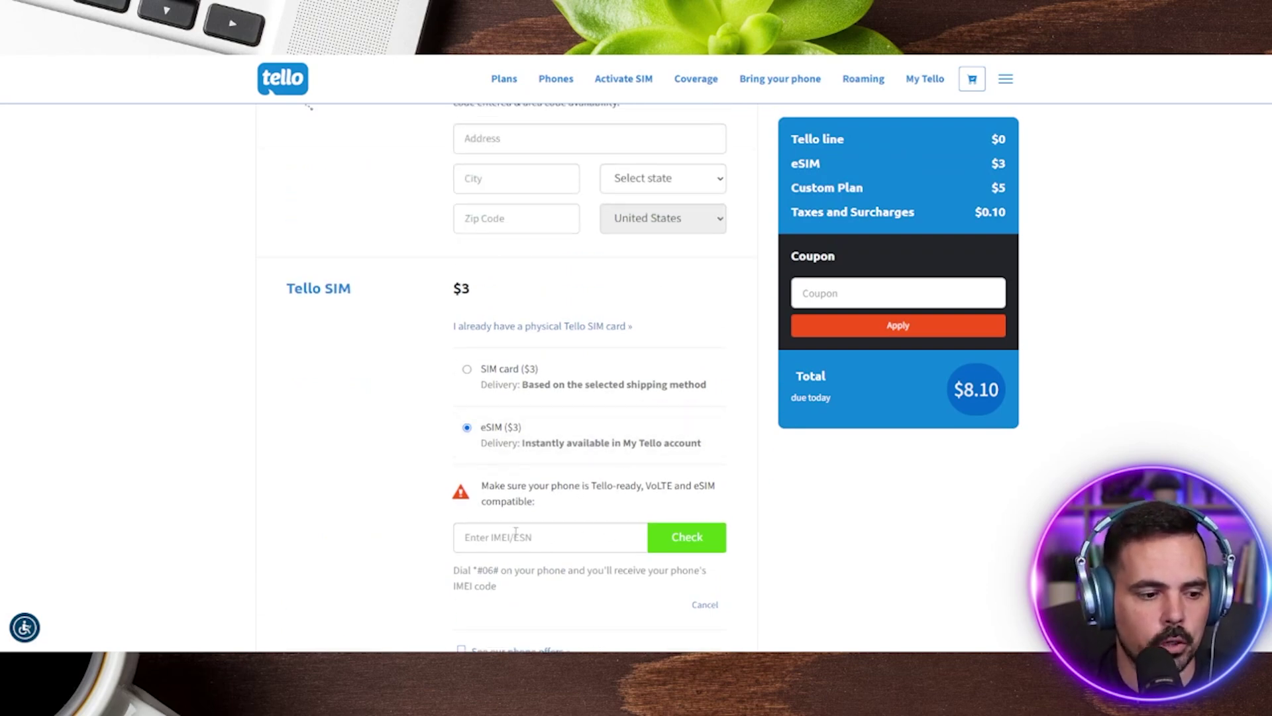
scroll(515, 533, up, 7)
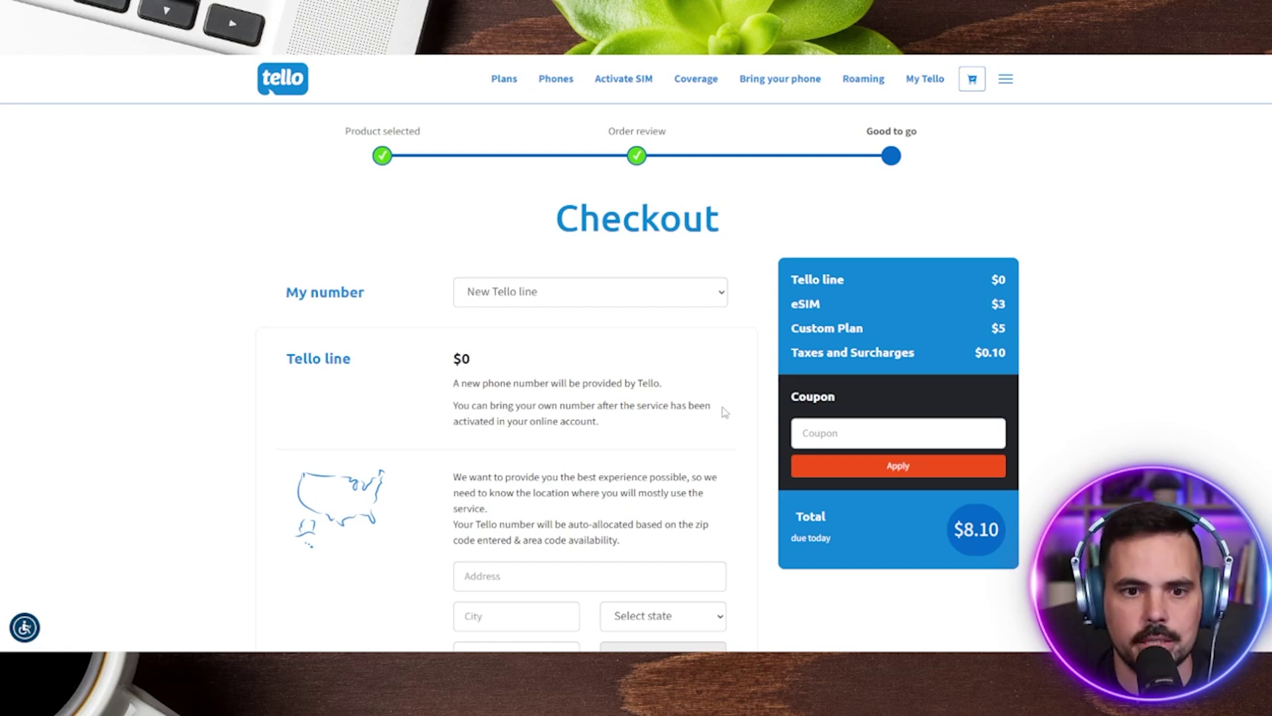
Step: Draw orange strokes around the coverage message and the 4G LTE and 5G lines below the service address
scroll(724, 412, down, 8)
key(alt+shift+d)
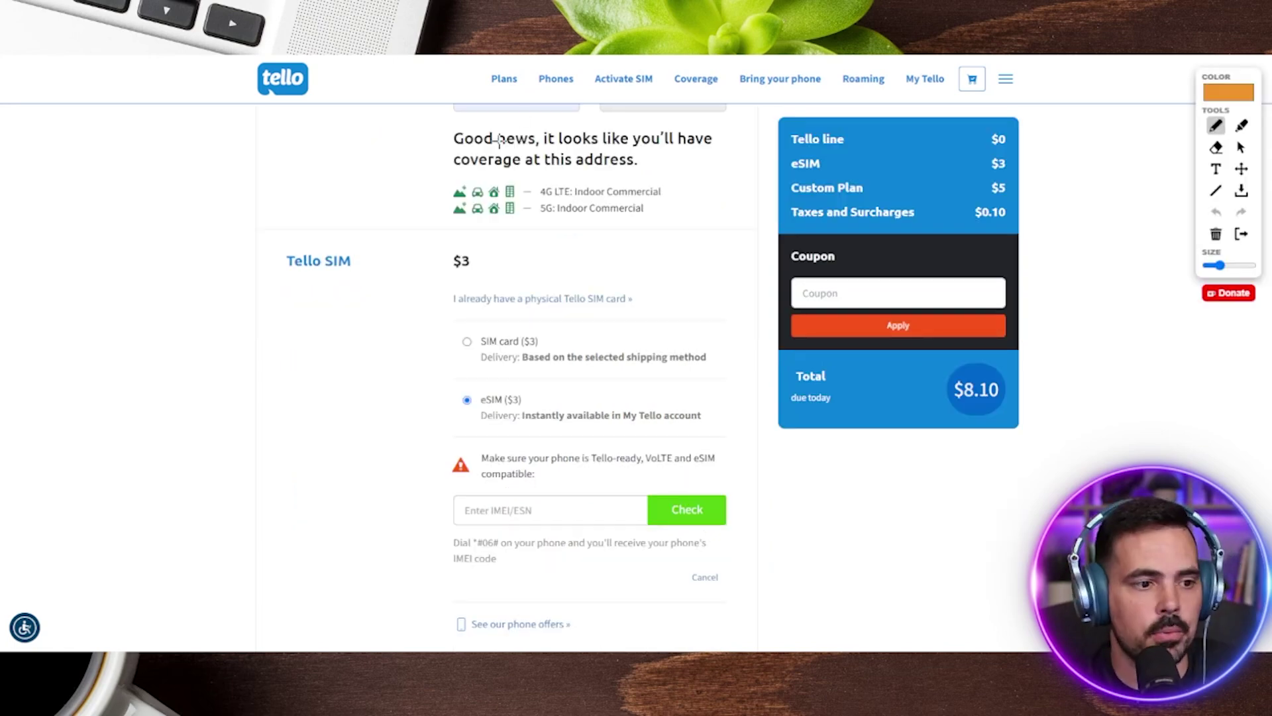
mouse_move(459, 111)
mouse_down()
mouse_move(402, 138)
mouse_move(408, 215)
mouse_up()
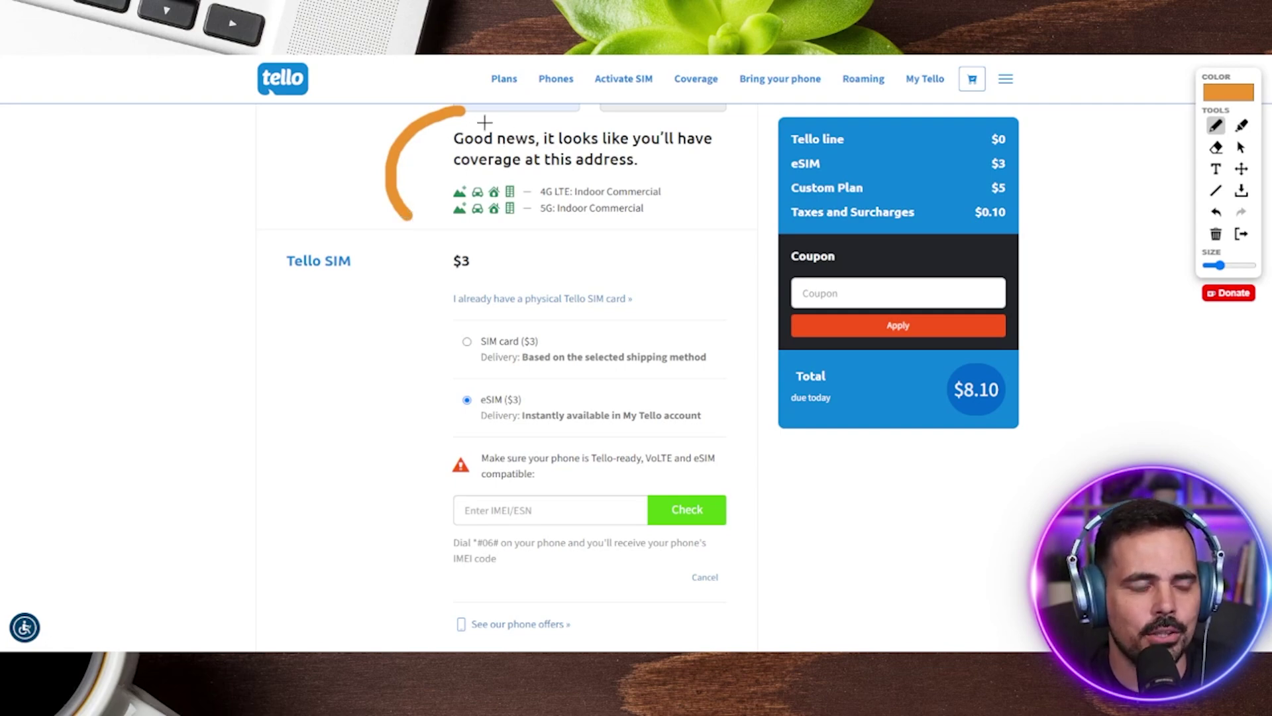
mouse_move(693, 116)
mouse_down()
mouse_move(775, 222)
mouse_move(397, 252)
mouse_move(425, 110)
mouse_up()
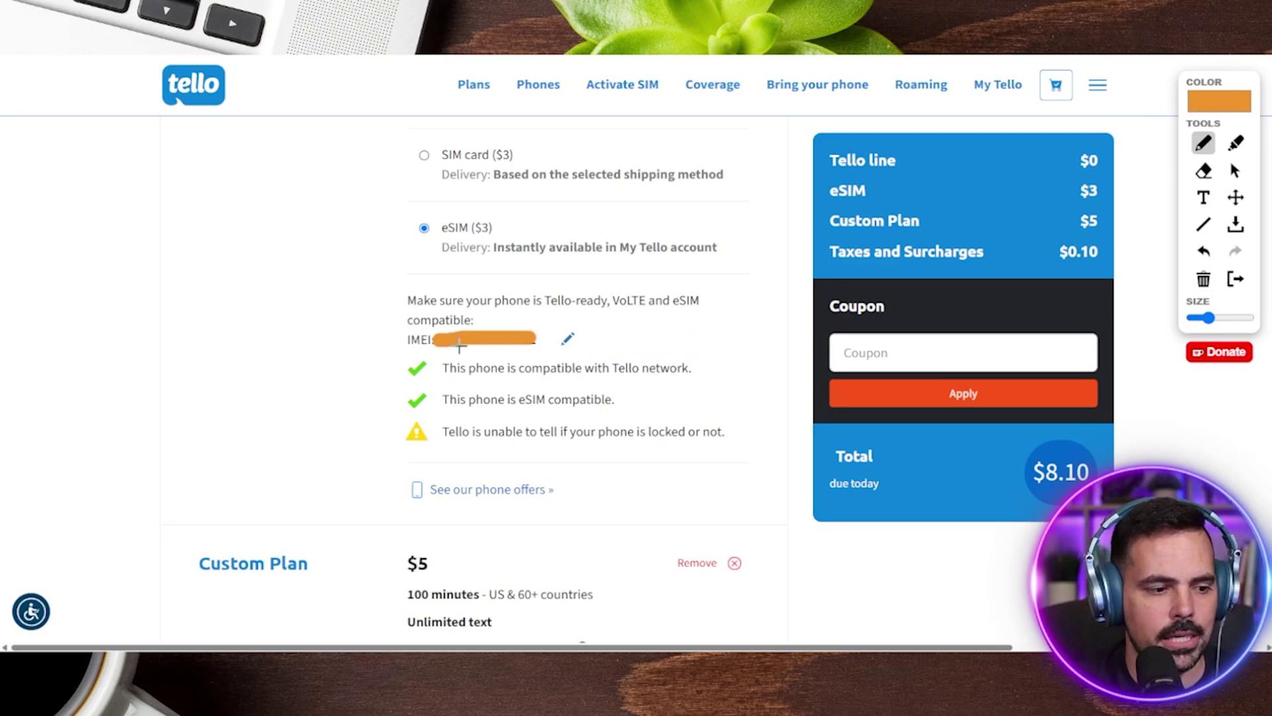
Step: Mark the network and eSIM compatibility results with orange strokes and underline the note about the phone's lock status
drag(423, 356, 382, 380)
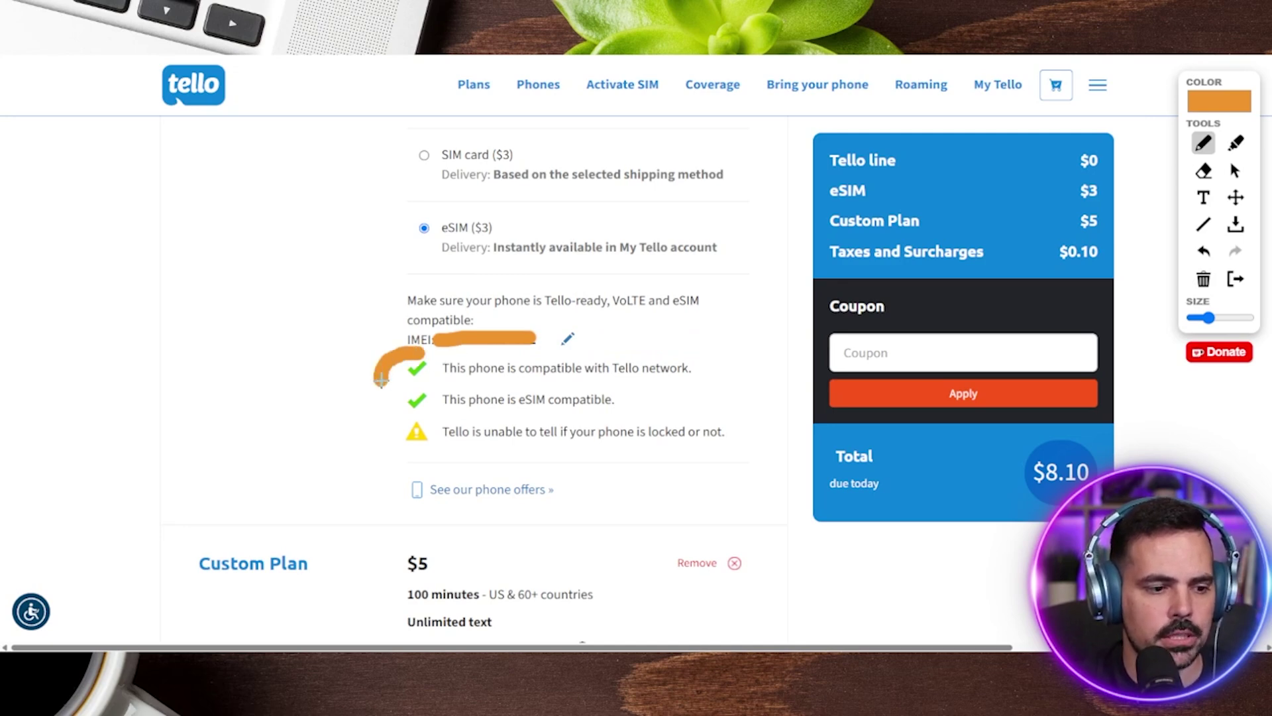
drag(703, 367, 760, 339)
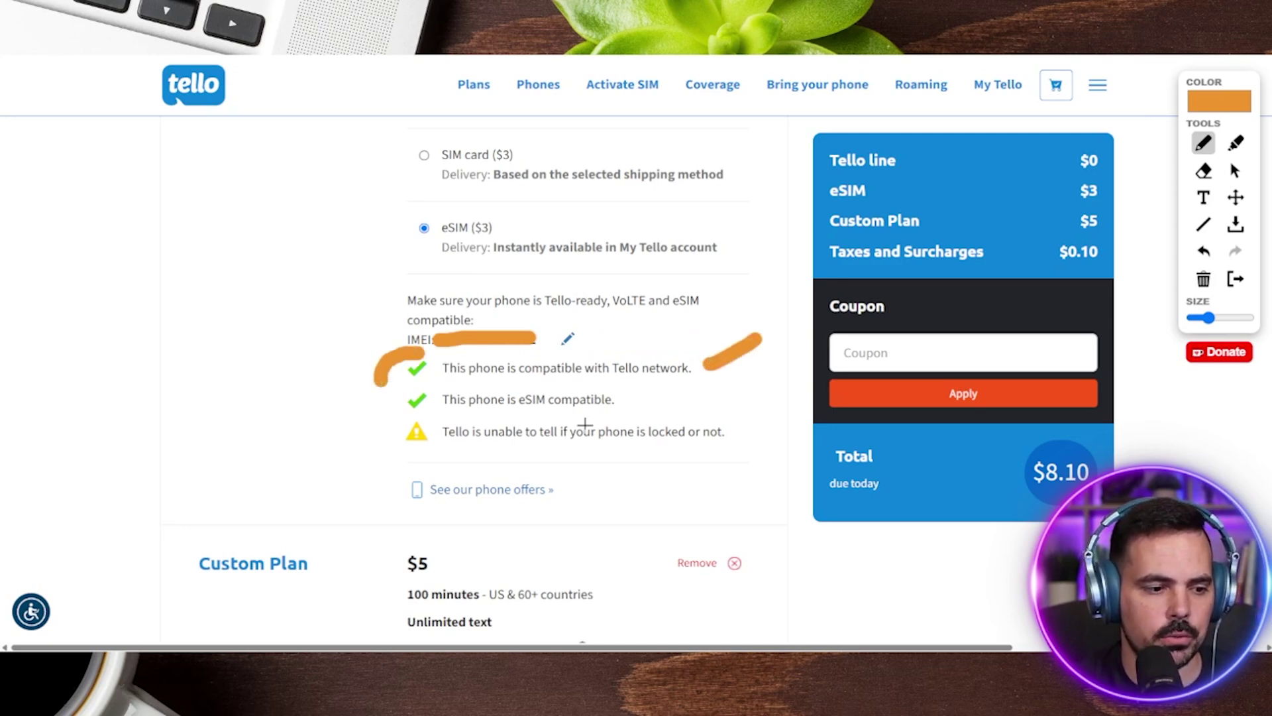
drag(624, 398, 685, 397)
drag(408, 452, 746, 446)
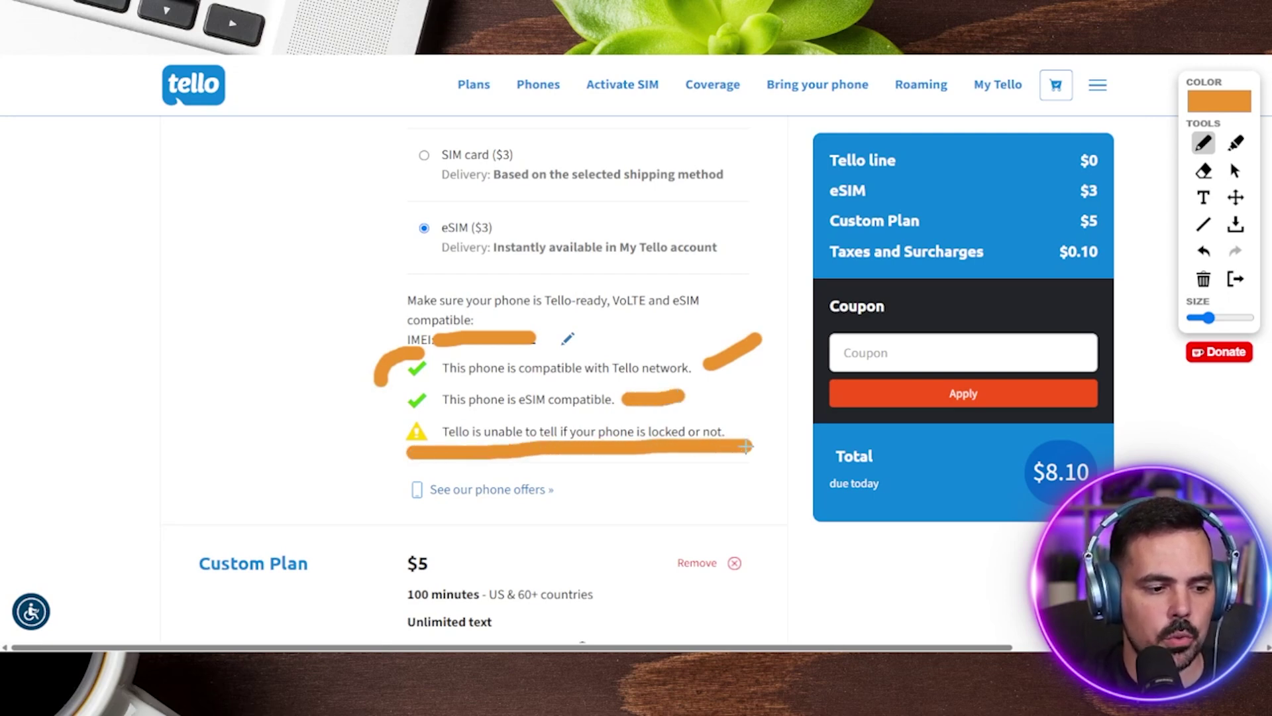
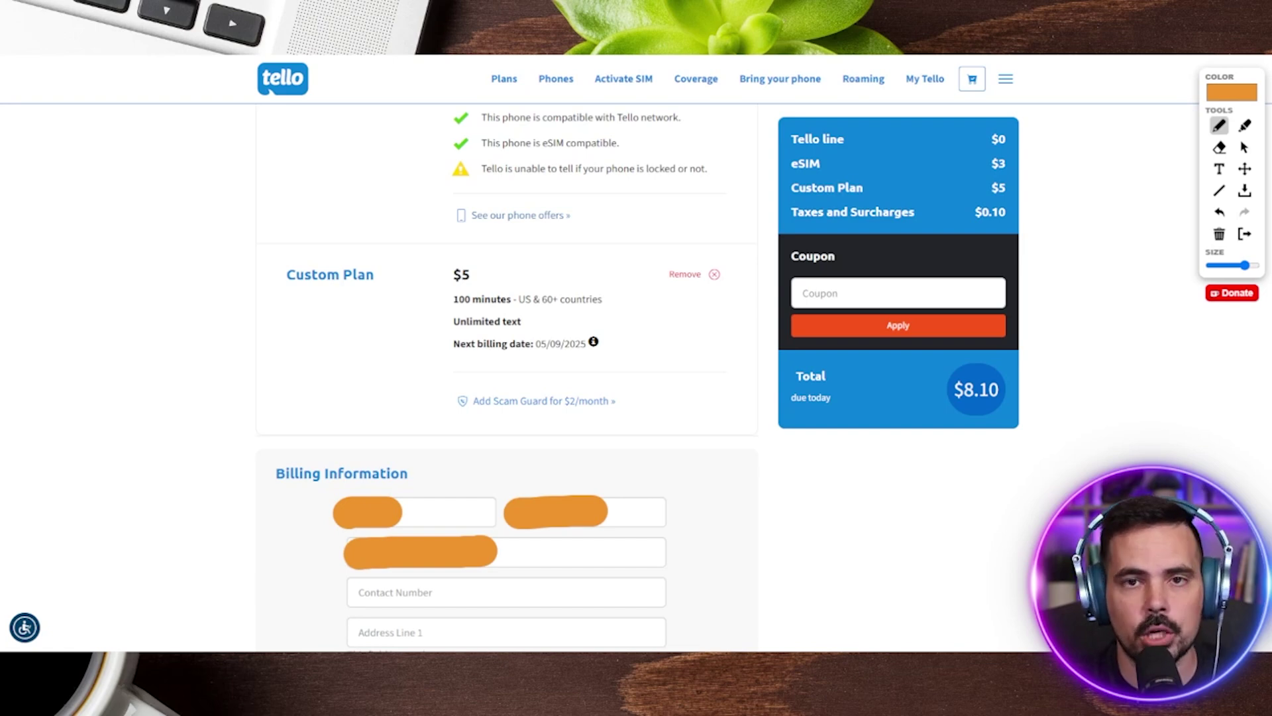
Step: Mark the Contact Number and Address Line 1 billing fields with orange strokes and circle Next » Calculate Taxes using a thinner pen
scroll(507, 364, down, 5)
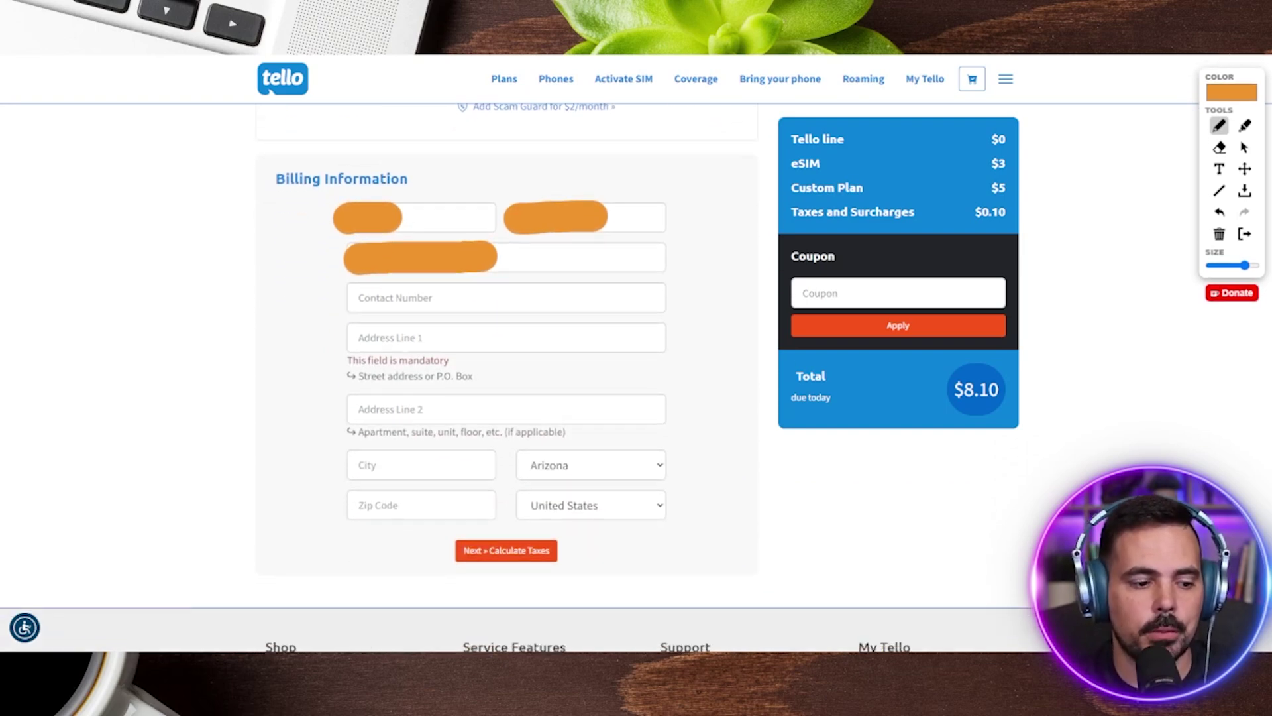
scroll(458, 208, down, 1)
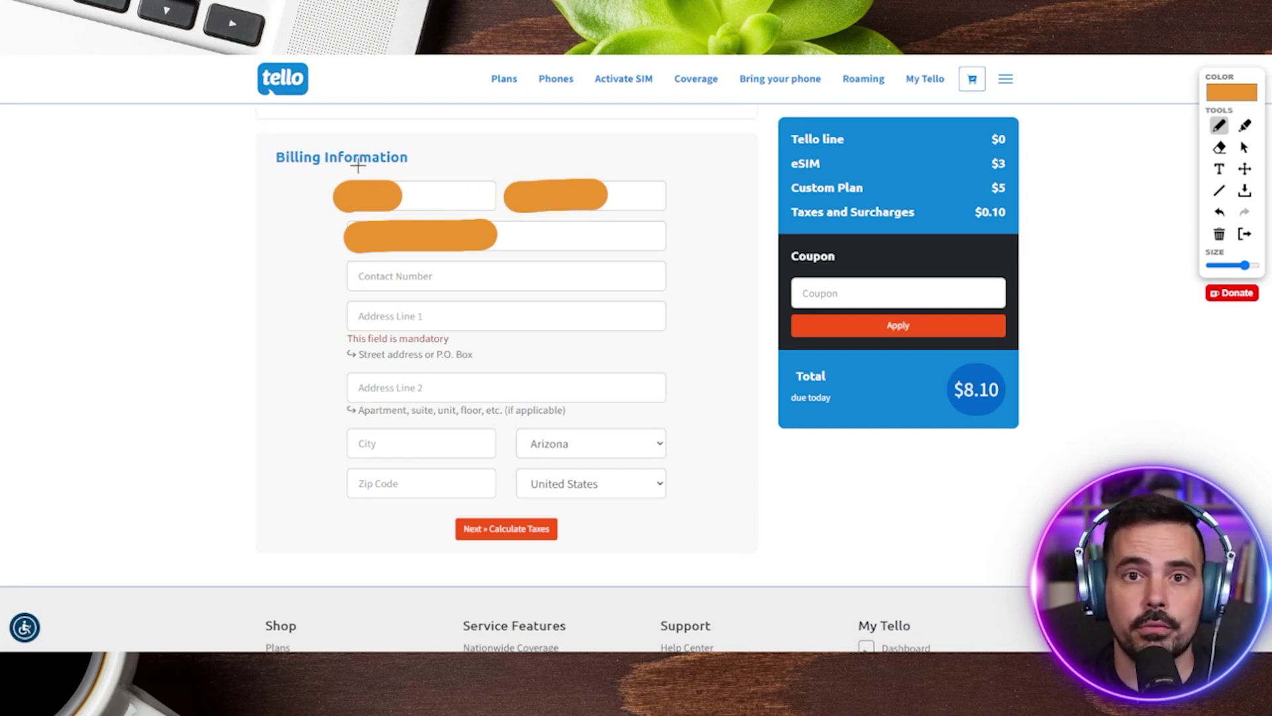
drag(341, 283, 291, 289)
drag(1244, 265, 1226, 265)
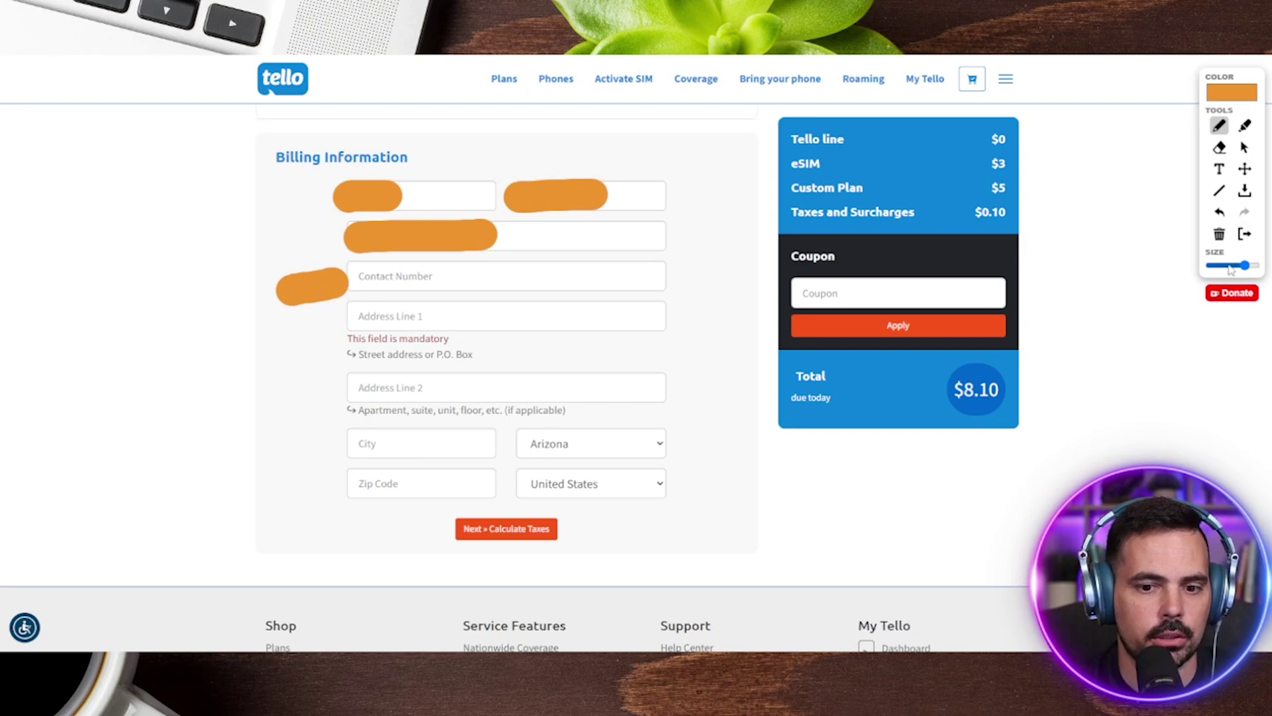
drag(257, 343, 325, 331)
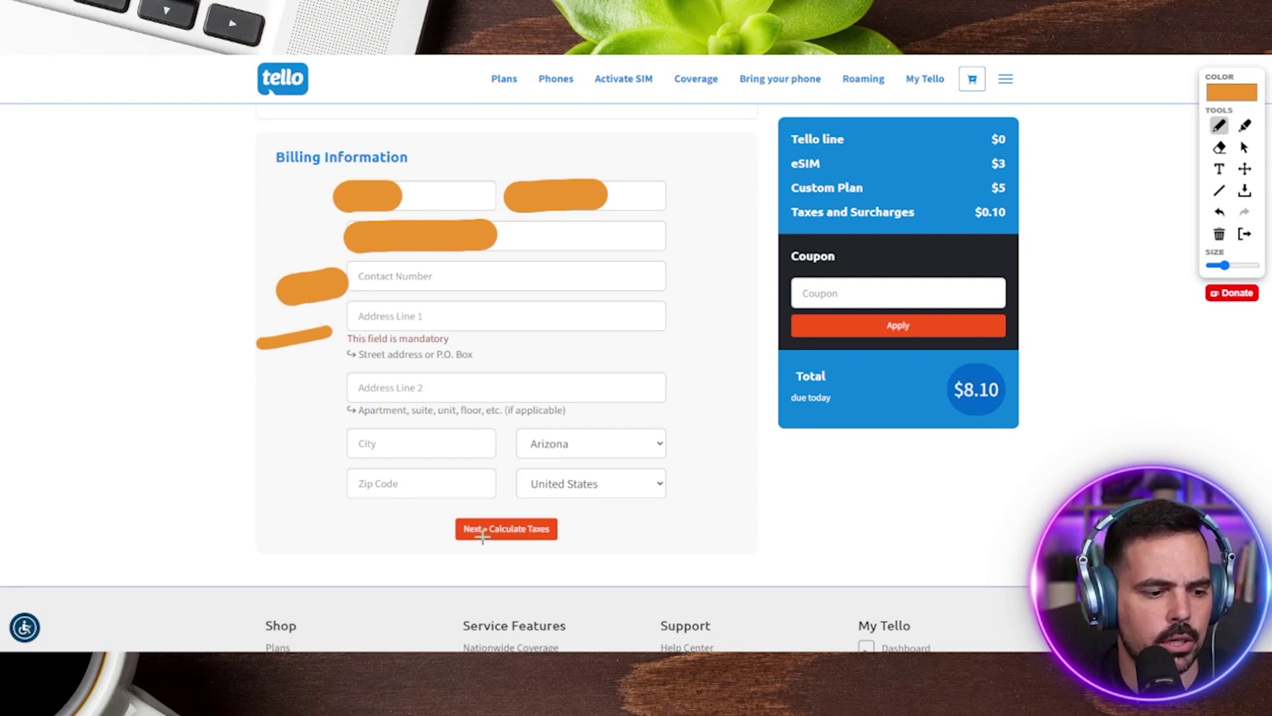
mouse_move(479, 502)
mouse_down()
mouse_move(441, 523)
mouse_move(489, 500)
mouse_move(401, 503)
mouse_up()
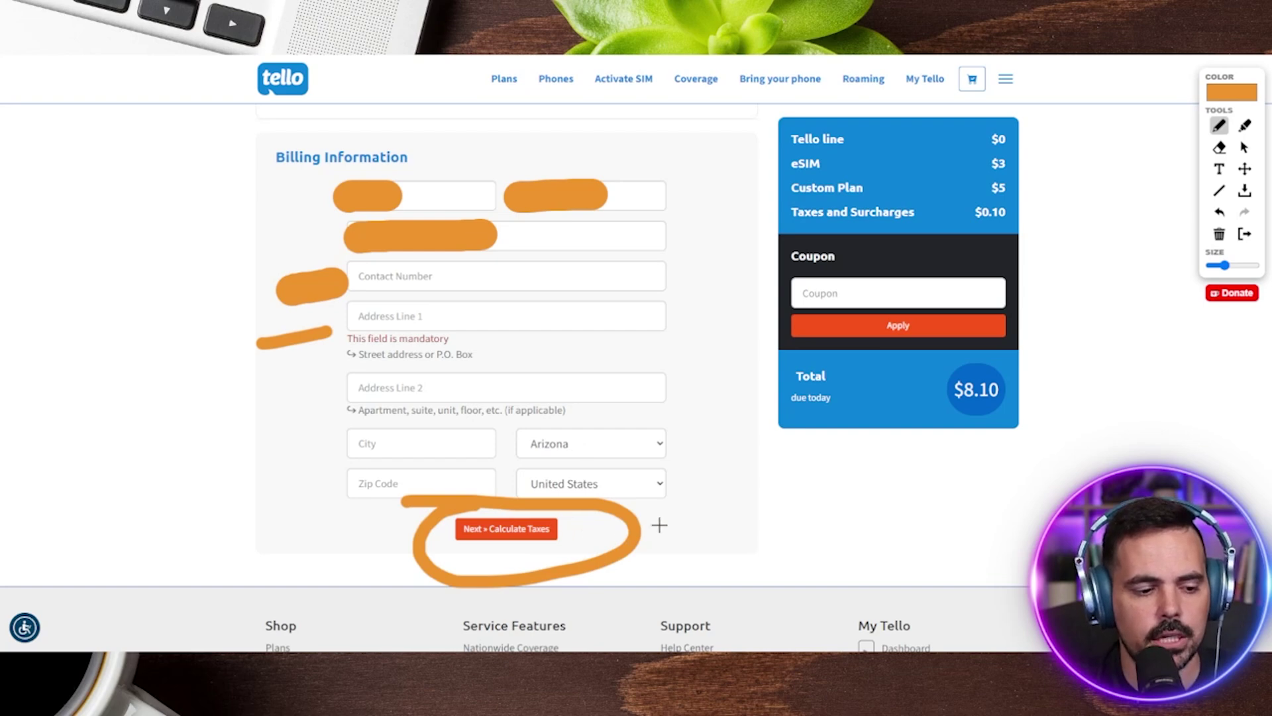
drag(716, 525, 569, 528)
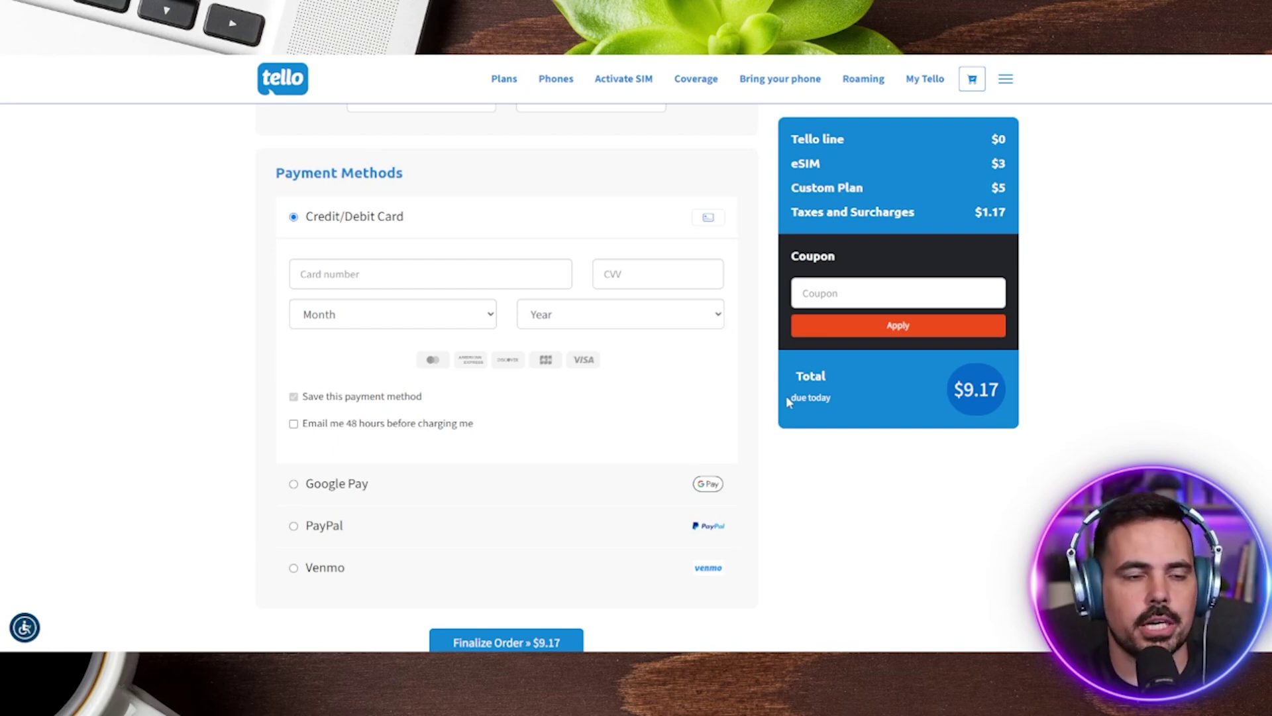
Step: Highlight the Payment Methods heading and the Taxes and Surcharges amount, and look over the available payment options
drag(275, 173, 432, 186)
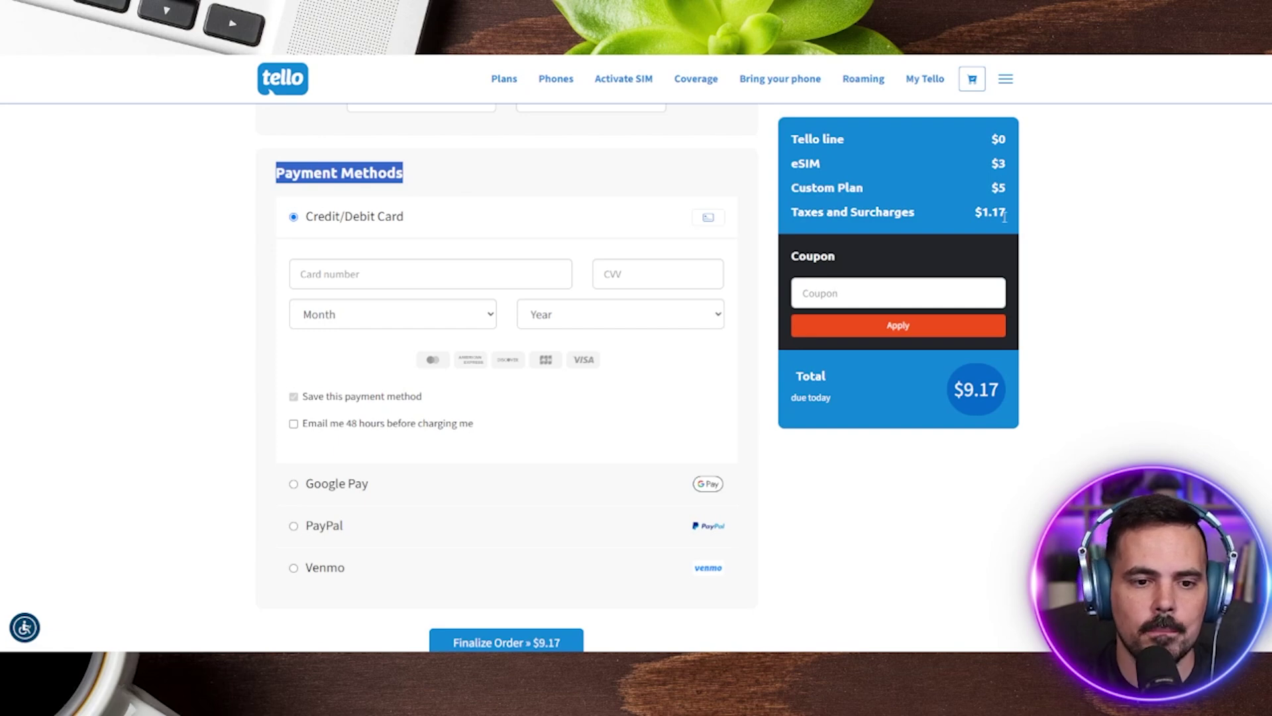
drag(1007, 216, 958, 222)
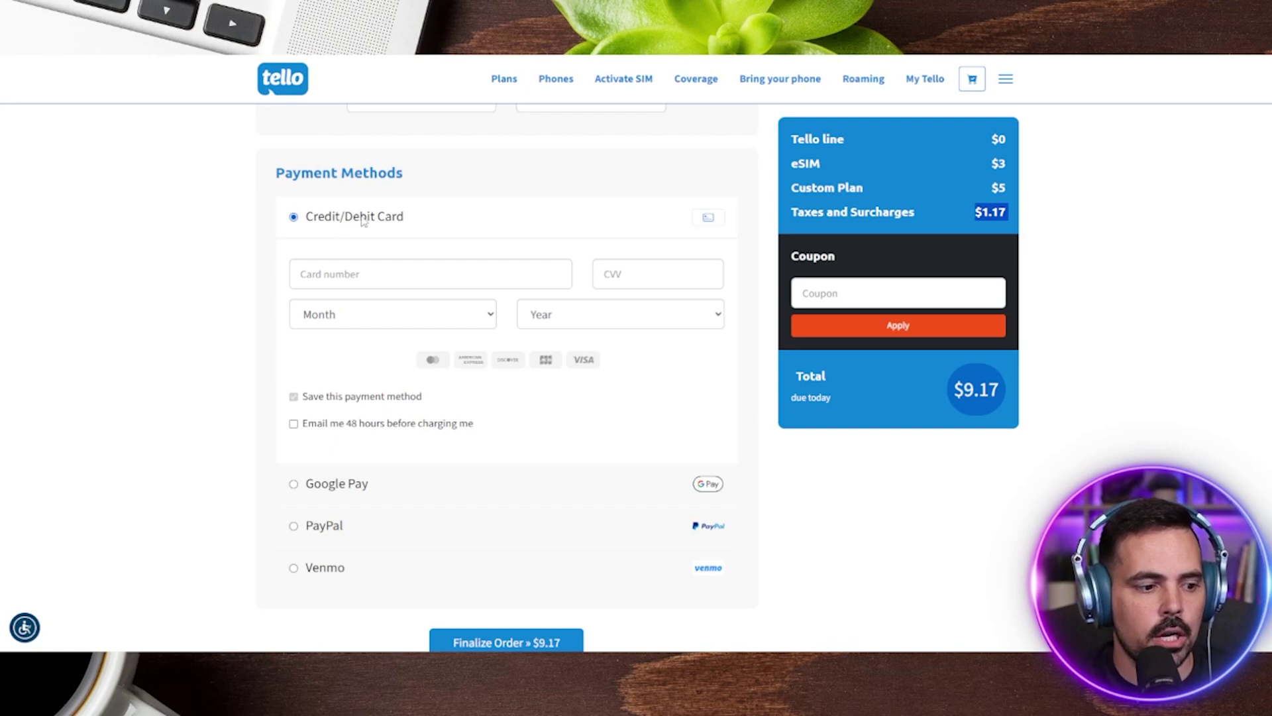
scroll(411, 374, down, 2)
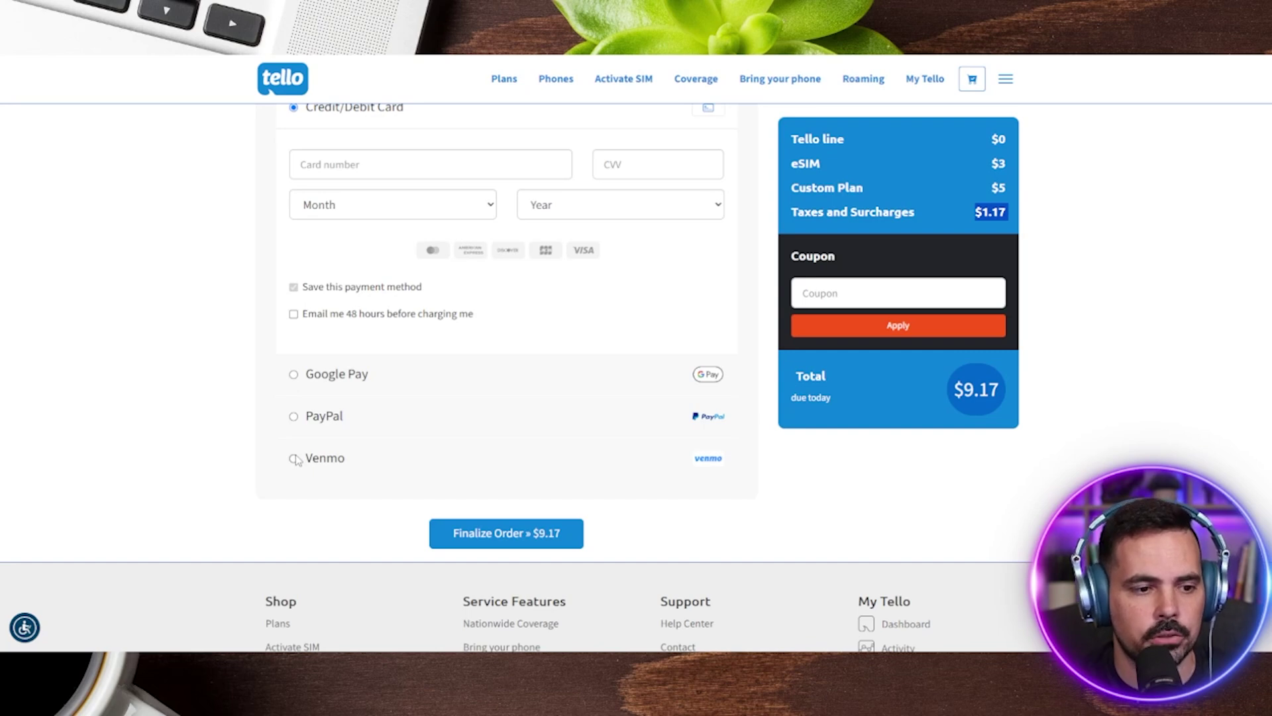
scroll(297, 457, up, 2)
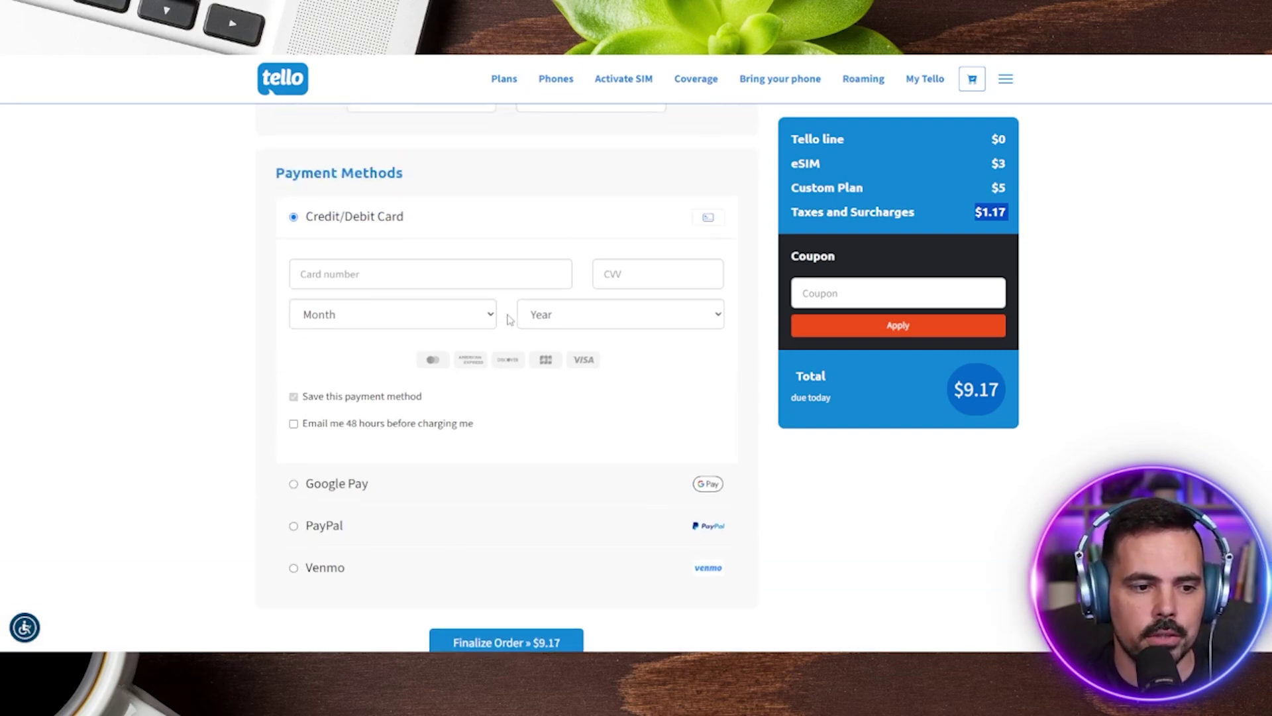
scroll(388, 424, down, 2)
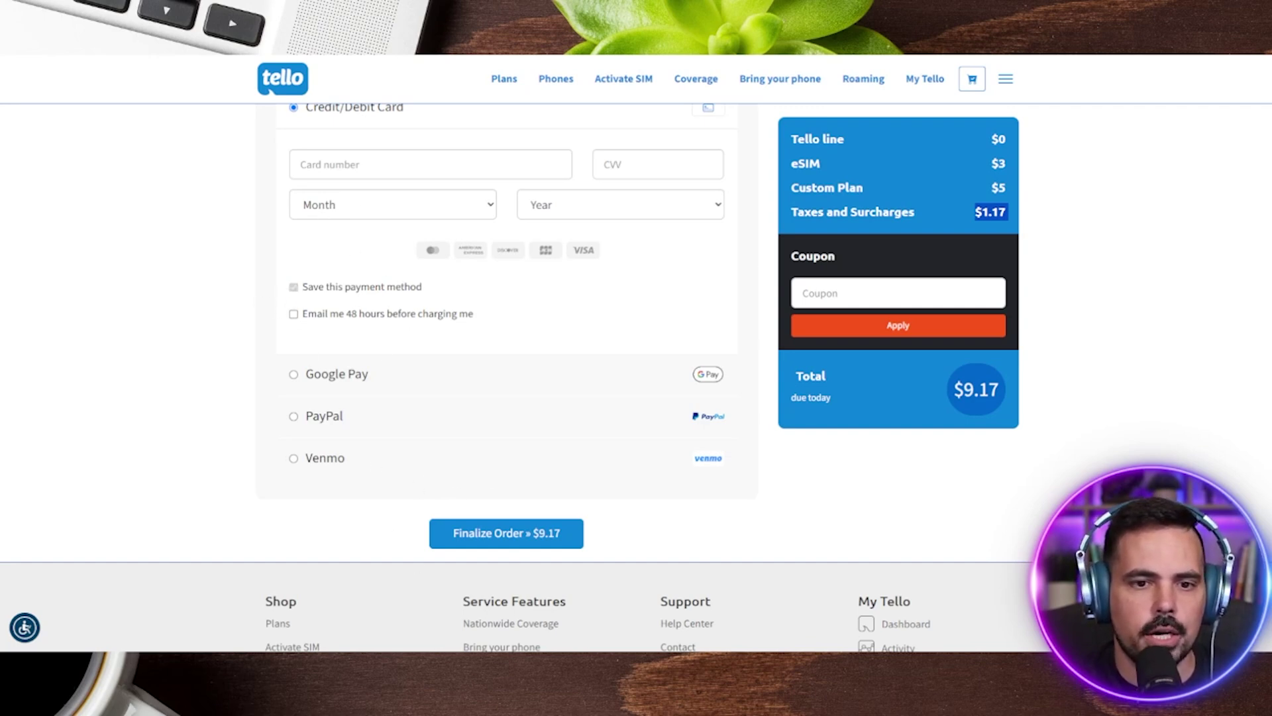
Step: Circle the Finalize Order button in orange, draw an arrow to it, and mark the total due today
key(alt+shift+d)
mouse_move(569, 437)
mouse_down()
mouse_move(585, 457)
mouse_move(323, 487)
mouse_up()
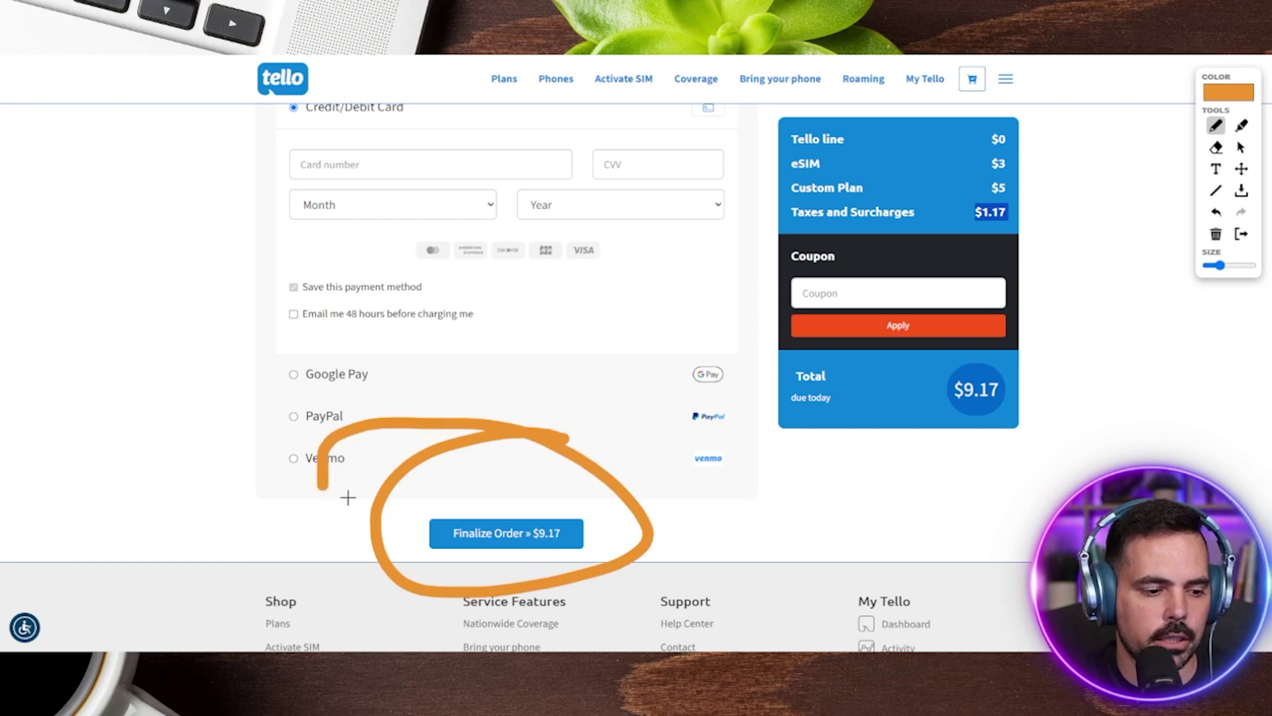
mouse_move(575, 351)
mouse_down()
mouse_move(520, 471)
mouse_move(505, 437)
mouse_move(575, 450)
mouse_up()
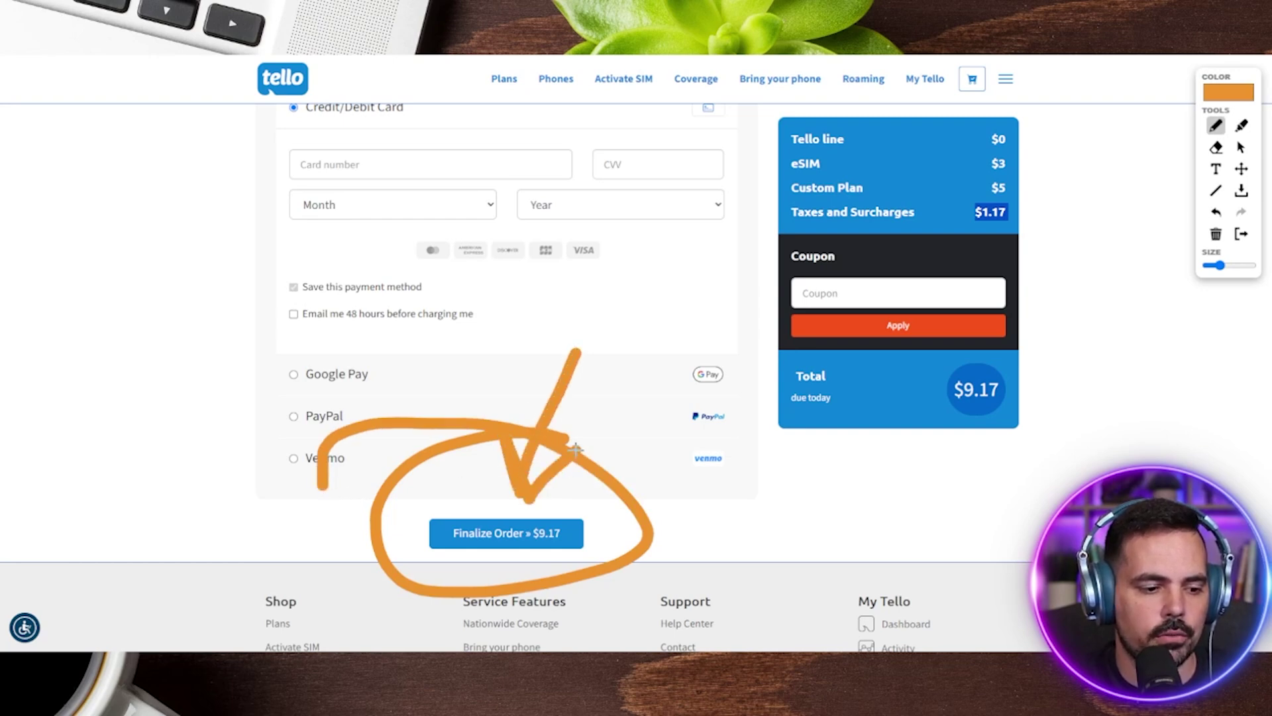
mouse_move(1004, 354)
mouse_down()
mouse_move(1053, 375)
mouse_move(914, 349)
mouse_up()
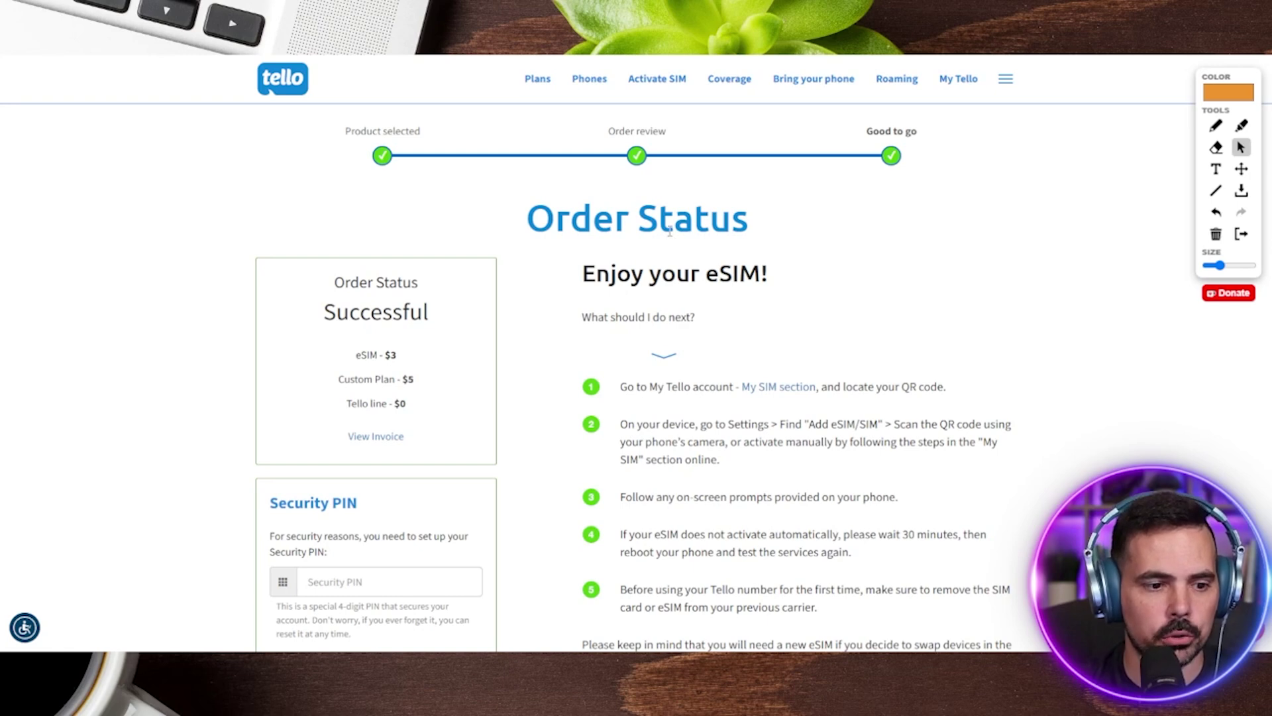
Step: Review the Order Status page's eSIM instructions, highlighting the phrases about the My Tello account and the device's "Add eSIM/SIM" setting
scroll(362, 351, down, 3)
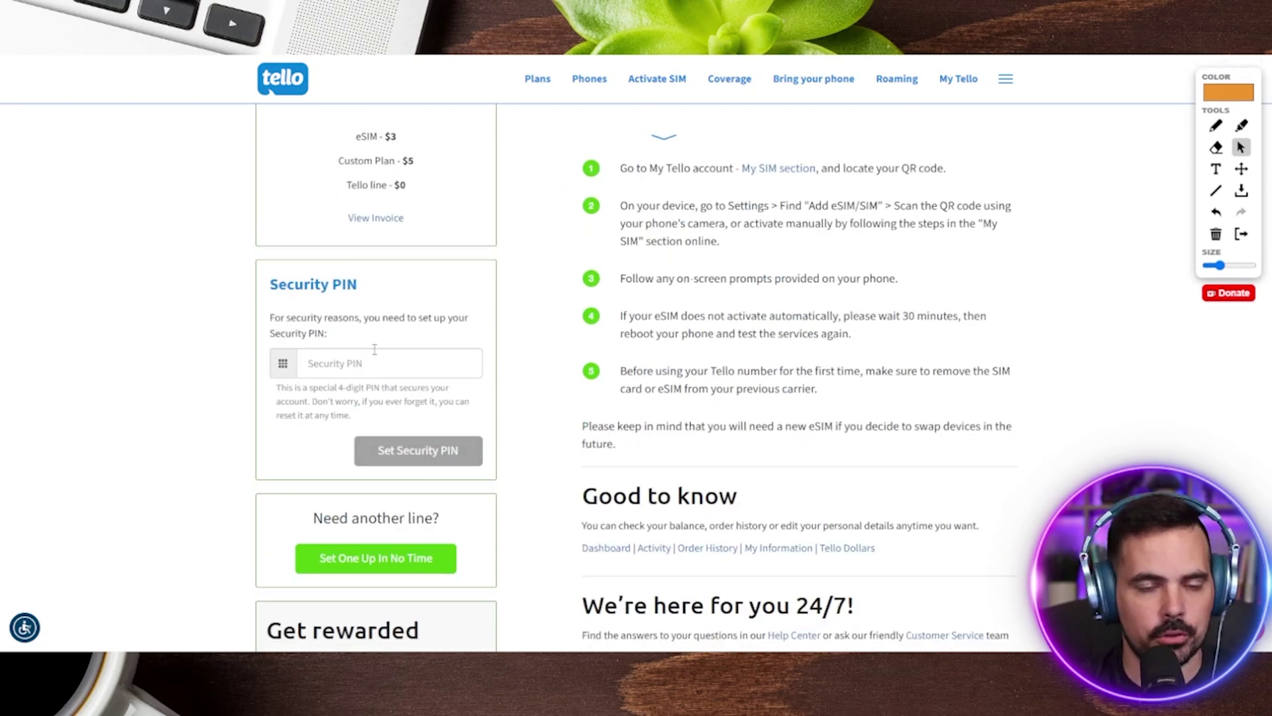
scroll(424, 355, up, 2)
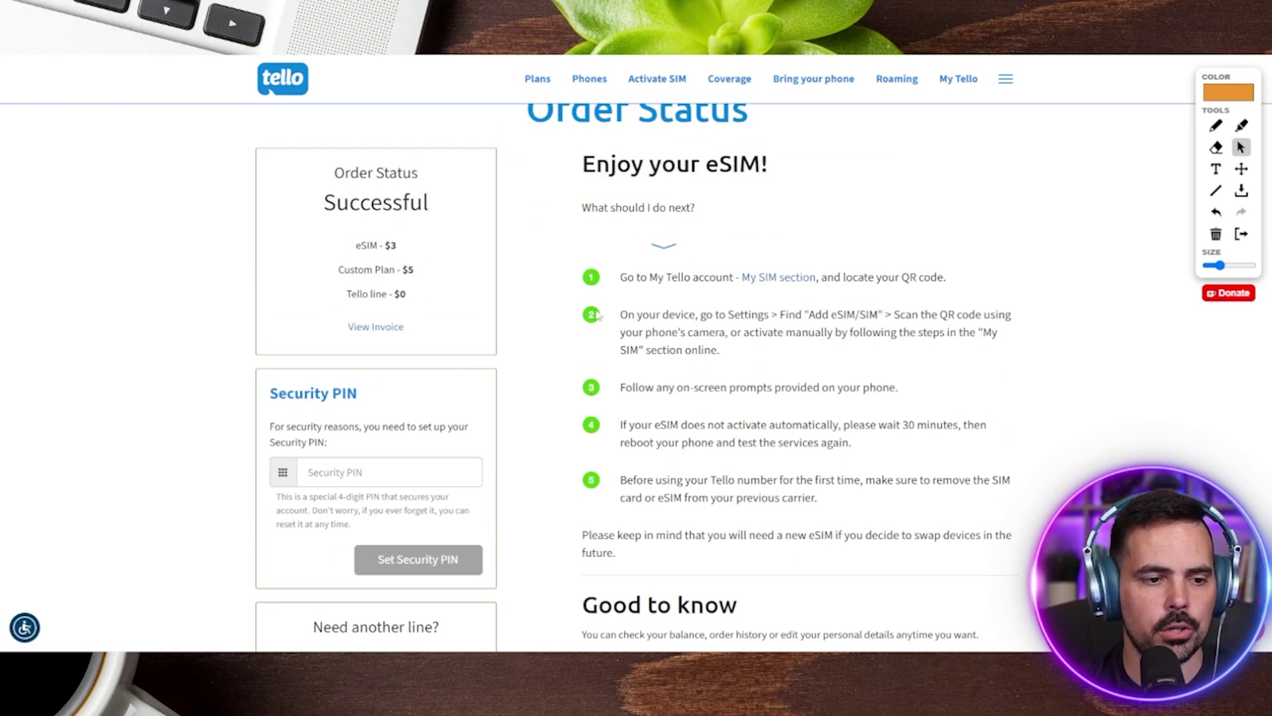
scroll(832, 378, down, 1)
scroll(830, 377, down, 2)
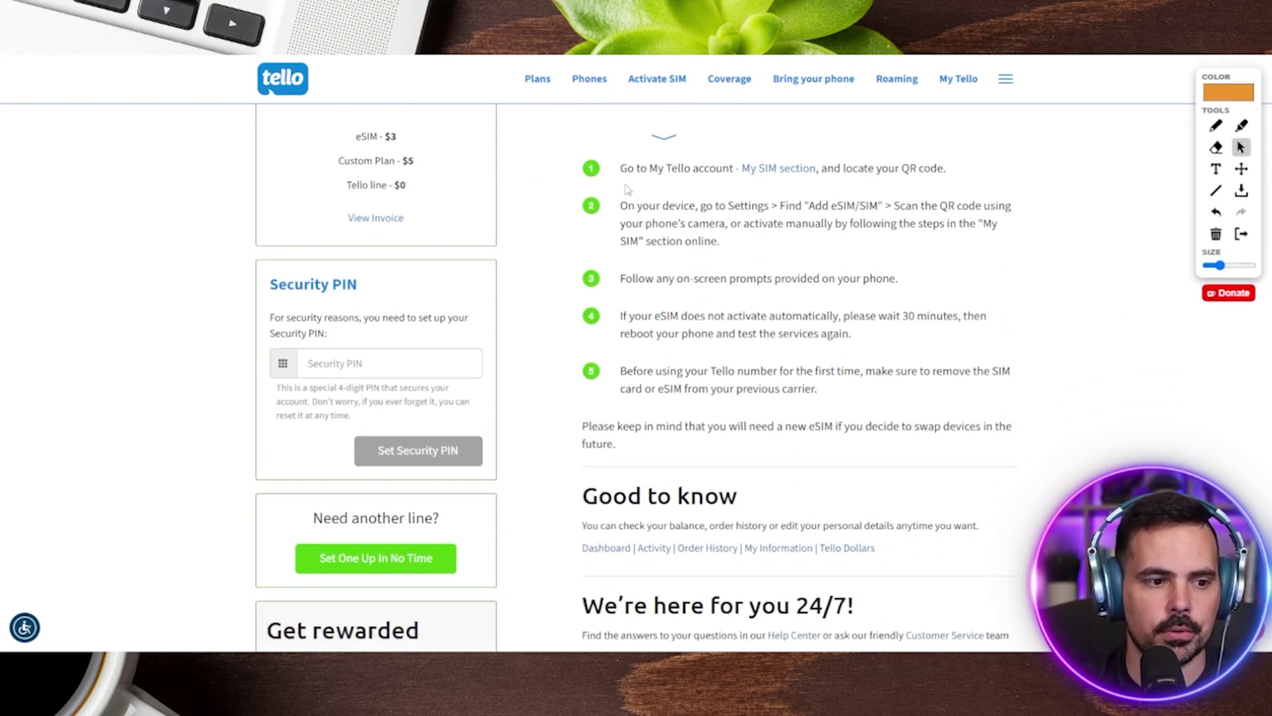
drag(620, 169, 734, 170)
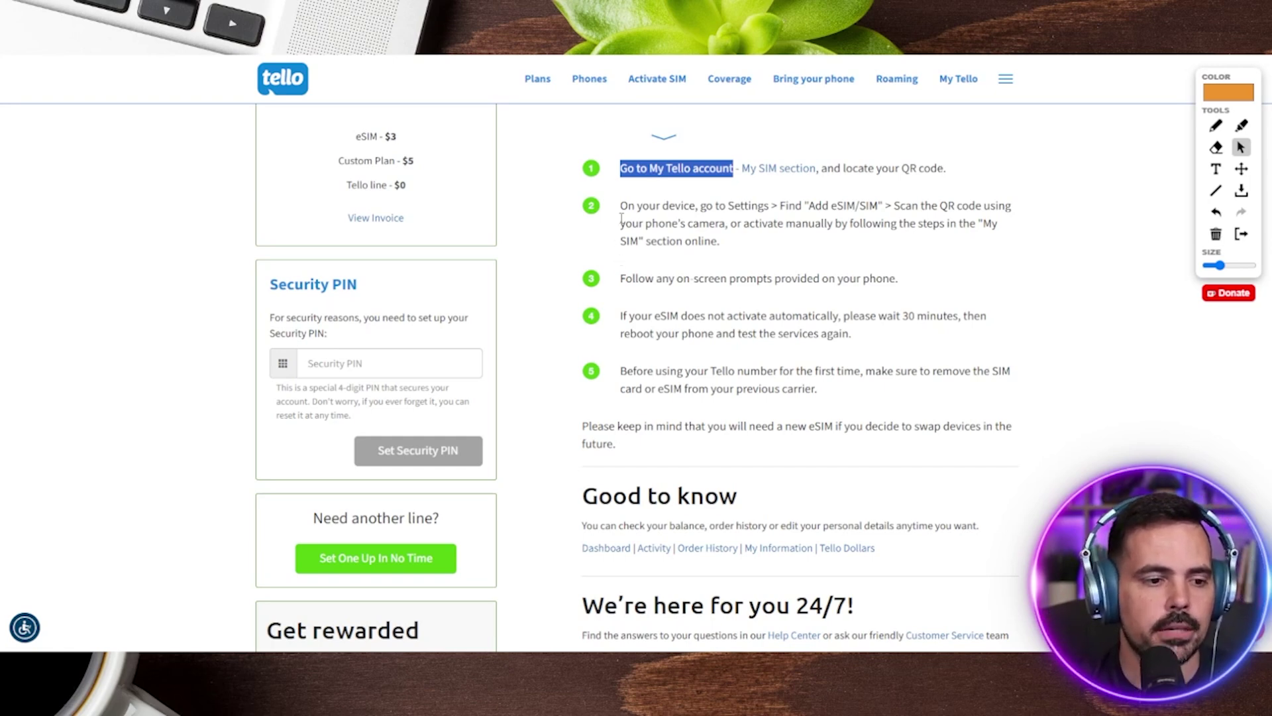
drag(620, 205, 869, 207)
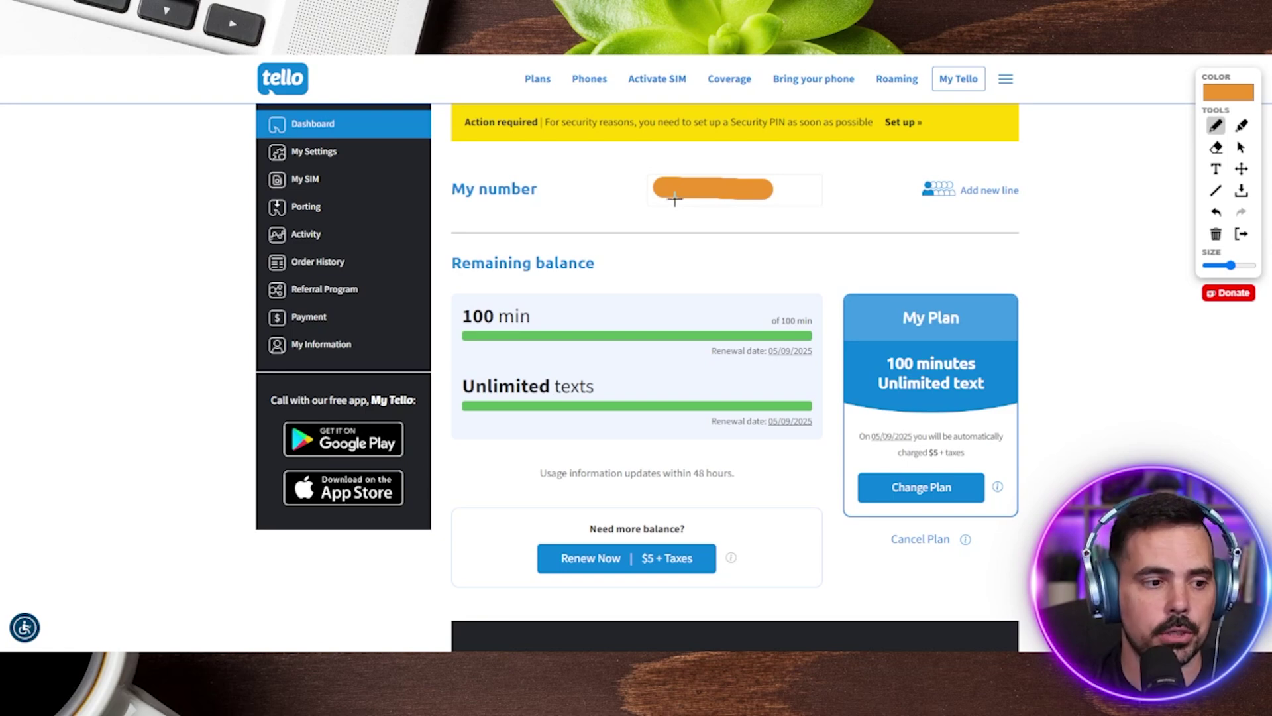
Step: Mark the My number heading with an orange curve and erase that mark
mouse_move(489, 155)
mouse_down()
mouse_move(471, 263)
mouse_move(546, 233)
mouse_up()
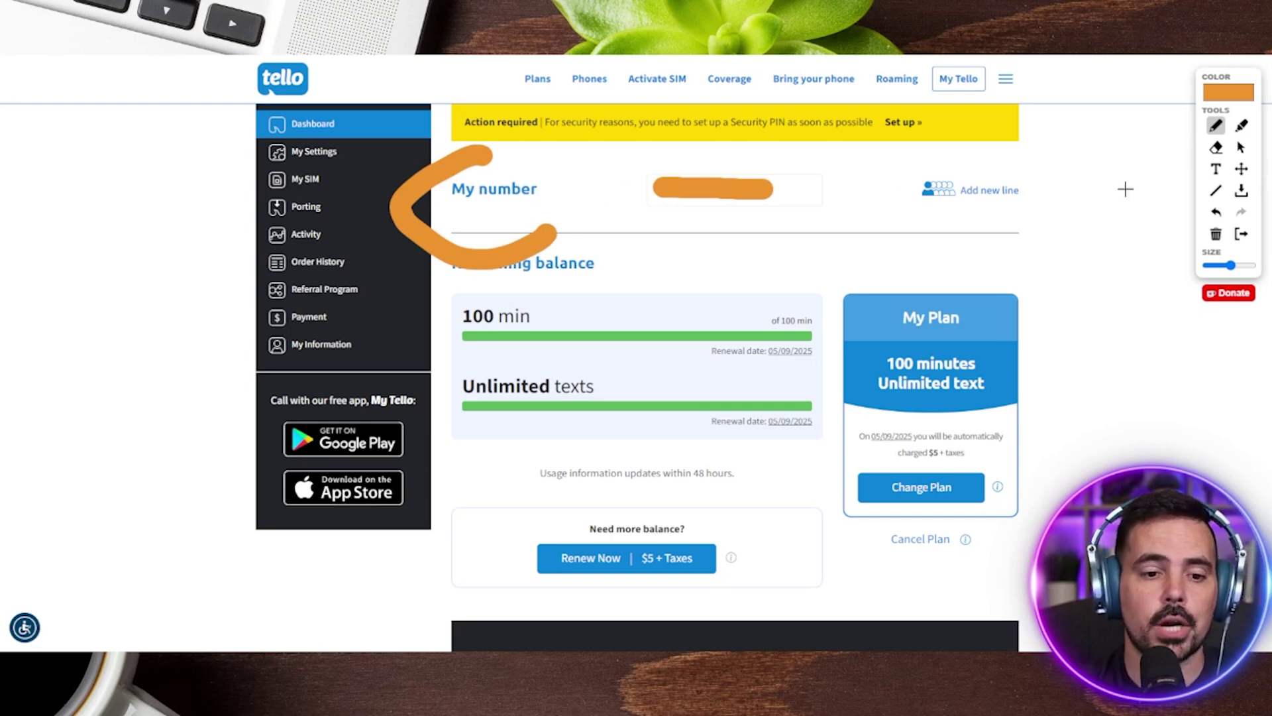
click(1216, 147)
mouse_move(500, 151)
mouse_down()
mouse_move(403, 199)
mouse_move(480, 179)
mouse_move(431, 252)
mouse_move(520, 255)
mouse_move(511, 292)
mouse_up()
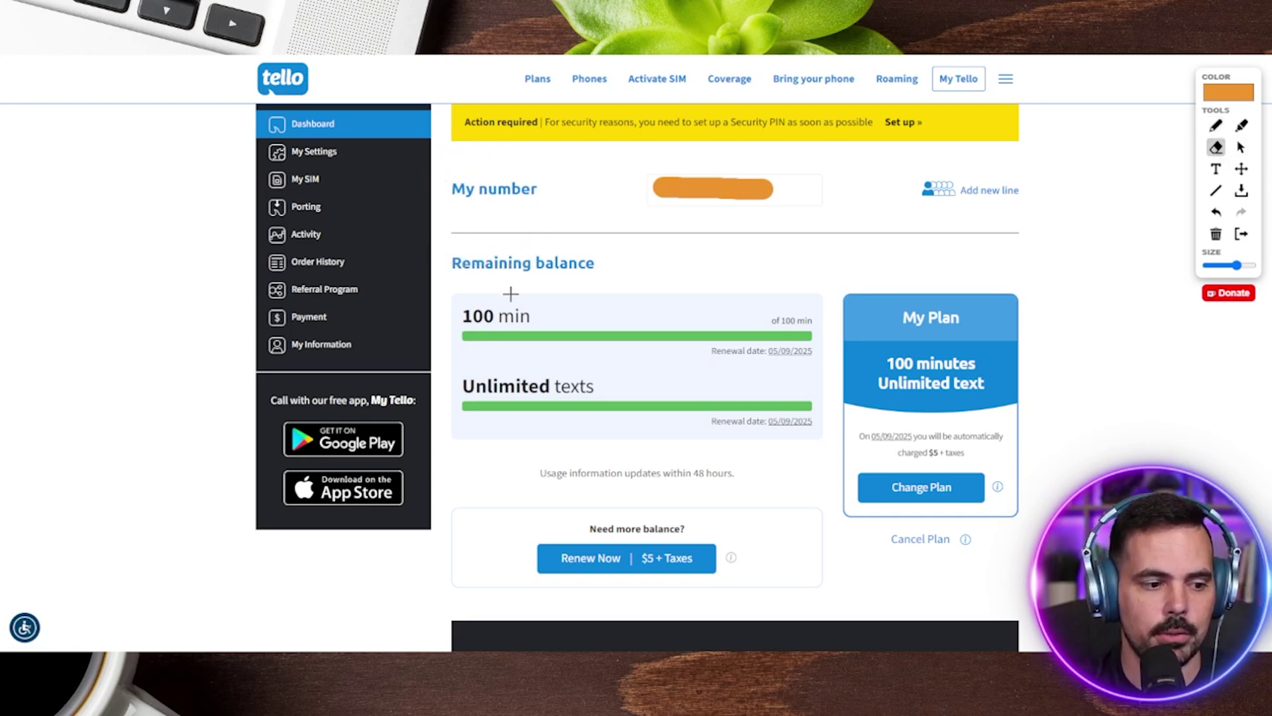
Step: Draw an orange arrow pointing to My SIM using a thinner pen
click(1216, 126)
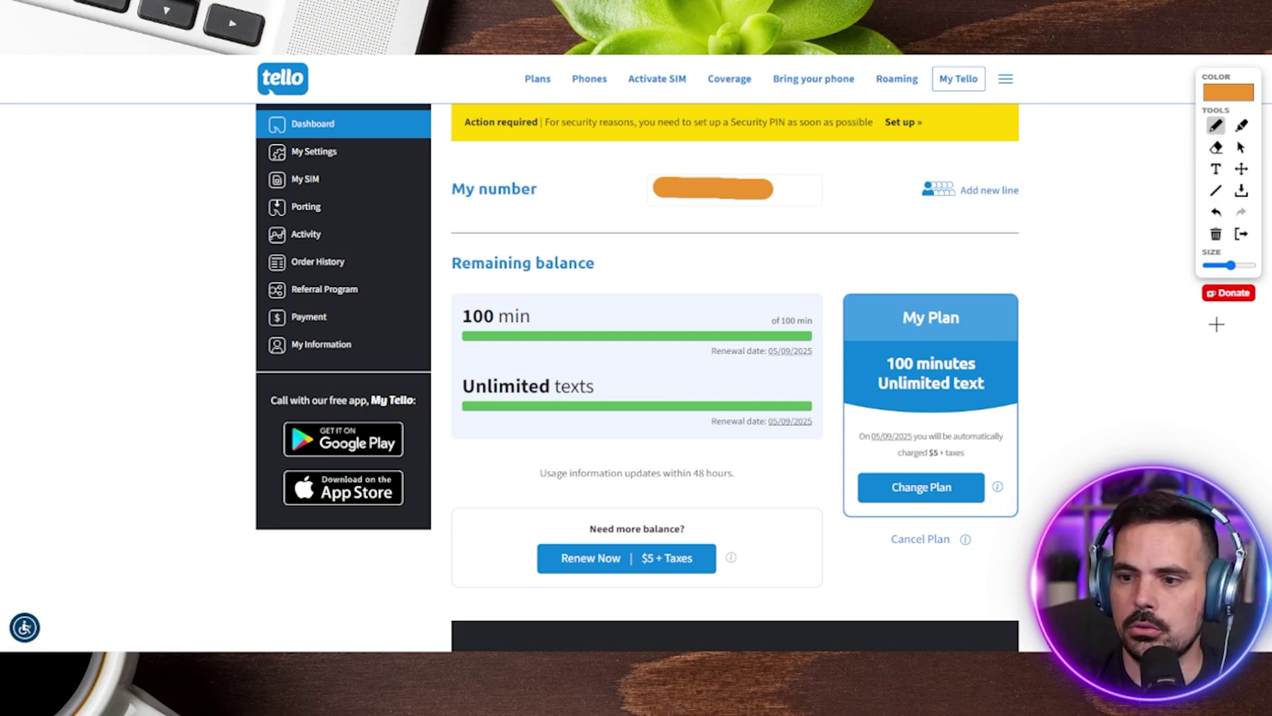
drag(1236, 265, 1222, 267)
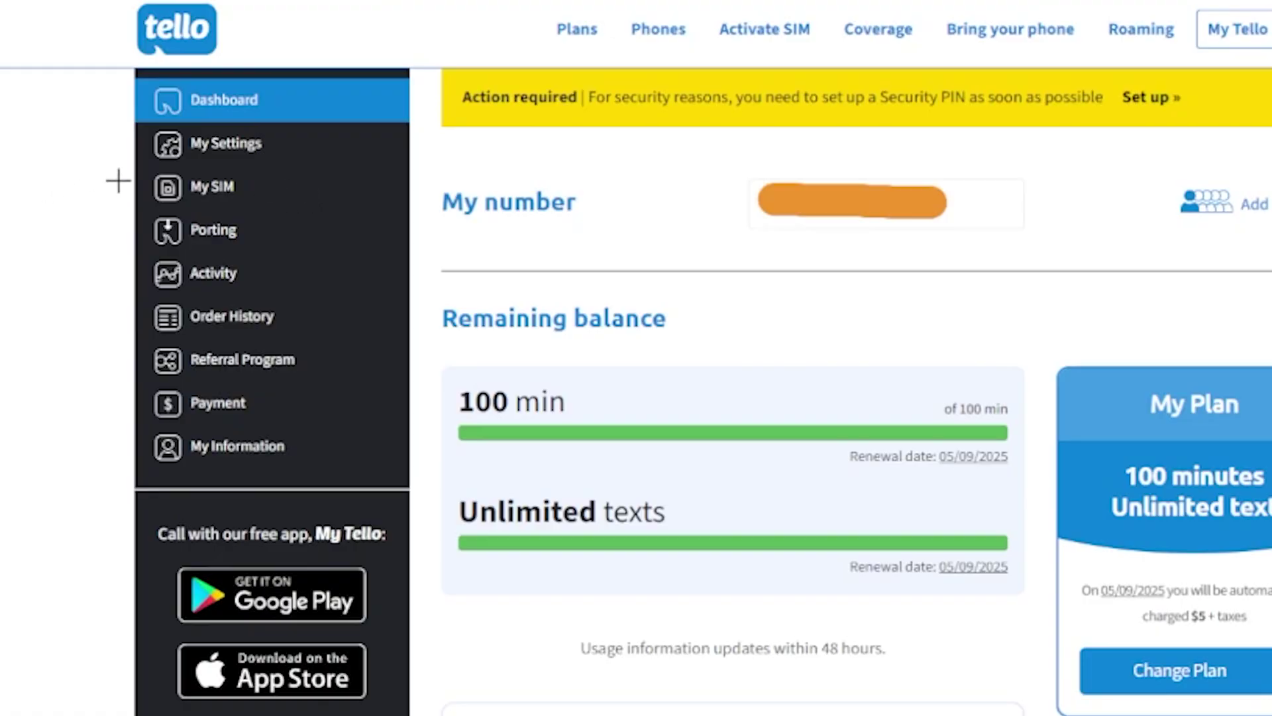
drag(256, 180, 170, 182)
mouse_move(88, 162)
mouse_down()
mouse_move(144, 191)
mouse_move(86, 247)
mouse_up()
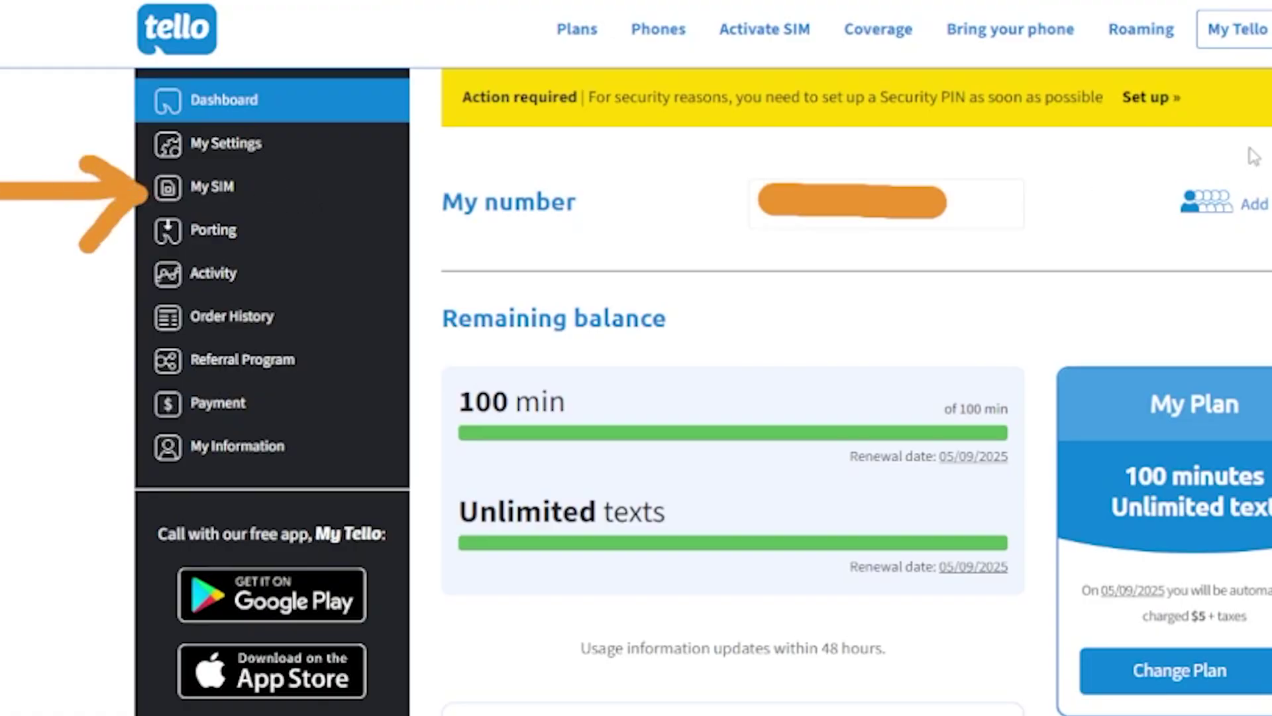
Step: Open the My SIM page and mark the Activate your eSIM section with an orange stroke around the QR code instructions
click(213, 188)
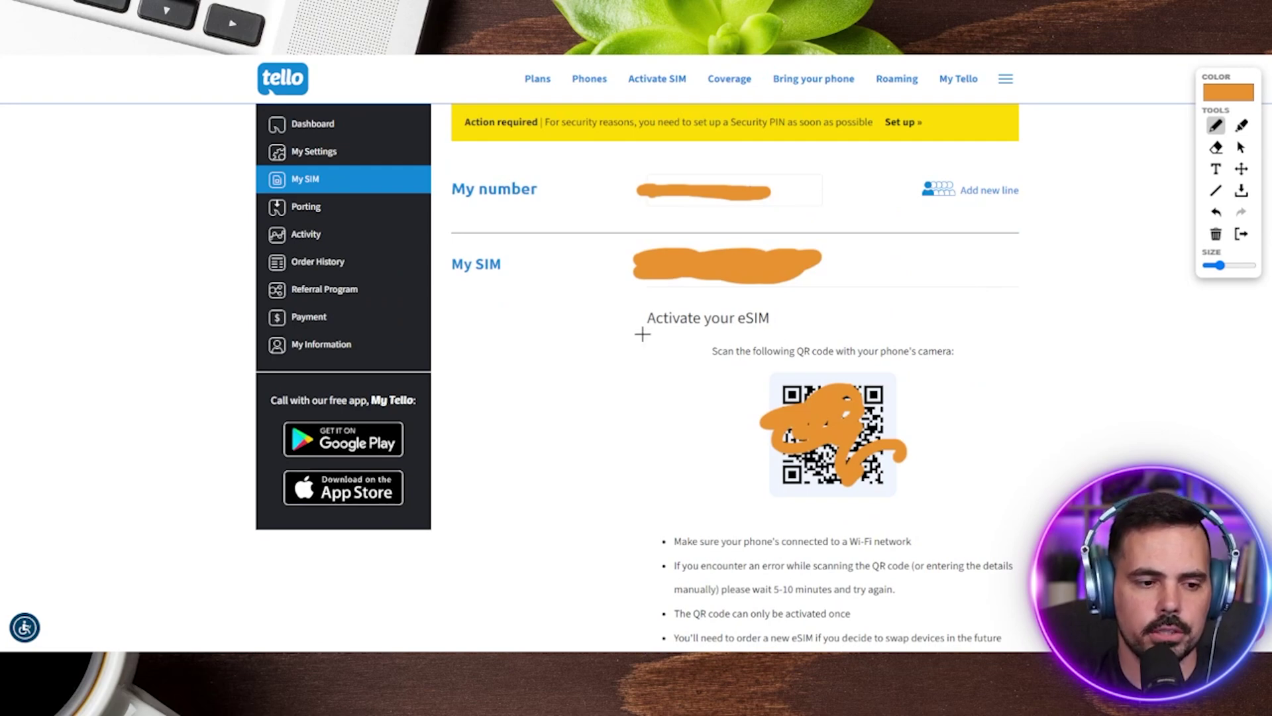
mouse_move(632, 300)
mouse_down()
mouse_move(582, 376)
mouse_move(732, 519)
mouse_up()
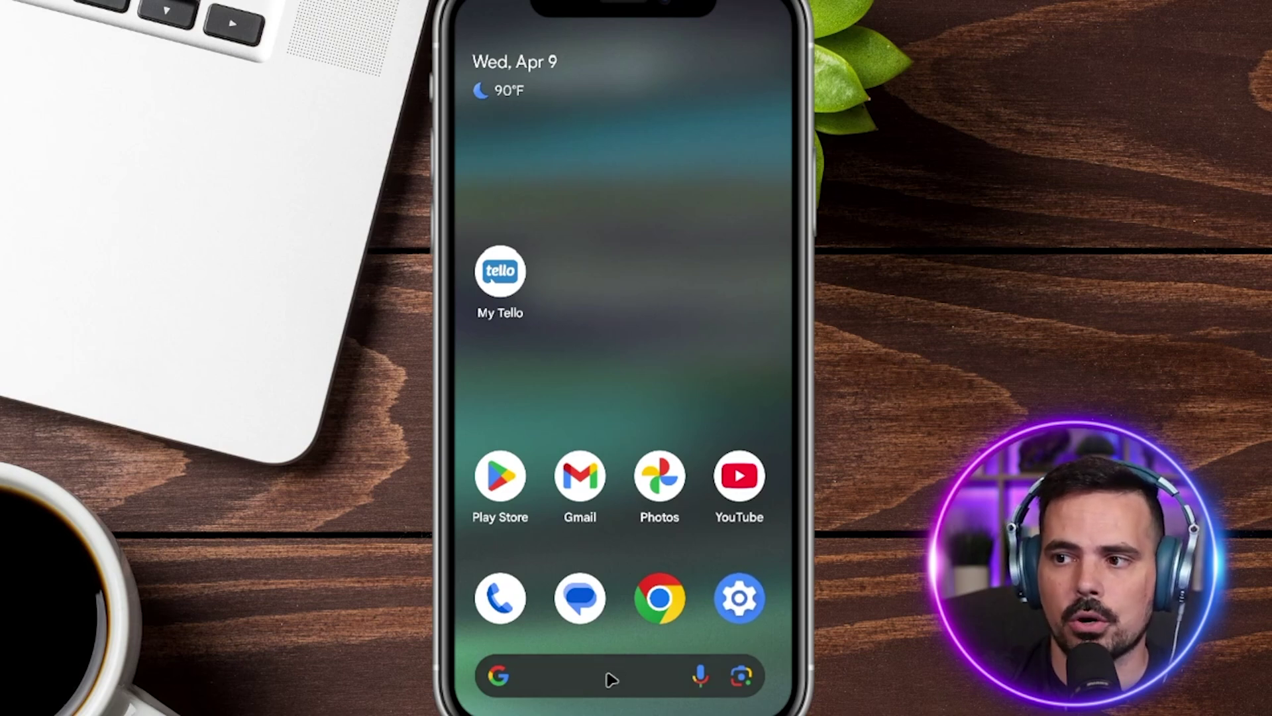
Step: On the phone, open the SIMs settings under Network & internet and start adding a SIM
click(746, 599)
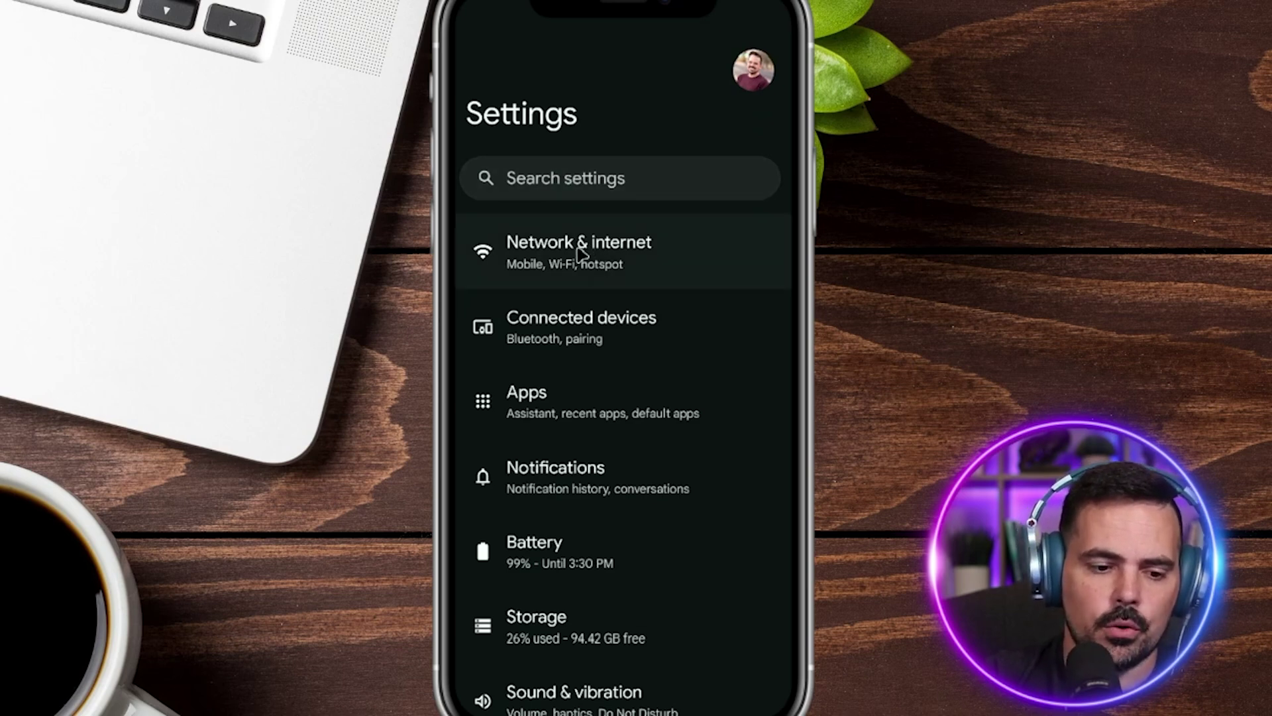
click(643, 245)
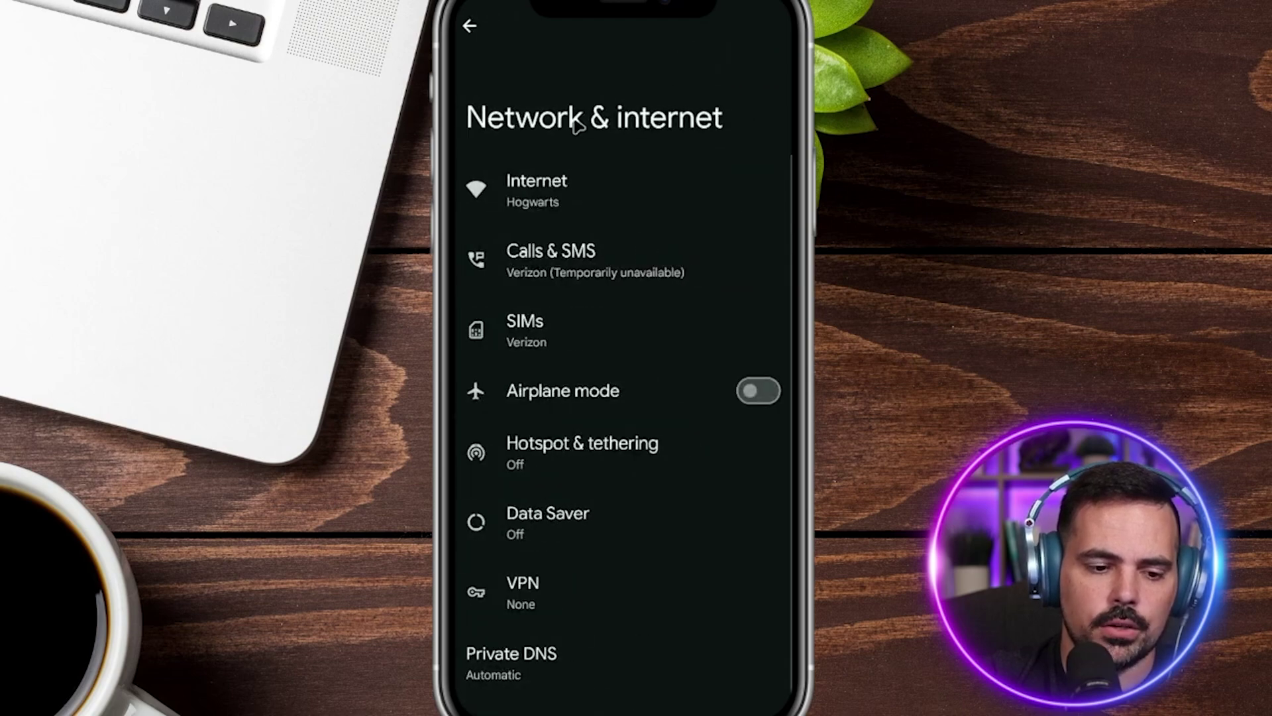
click(533, 330)
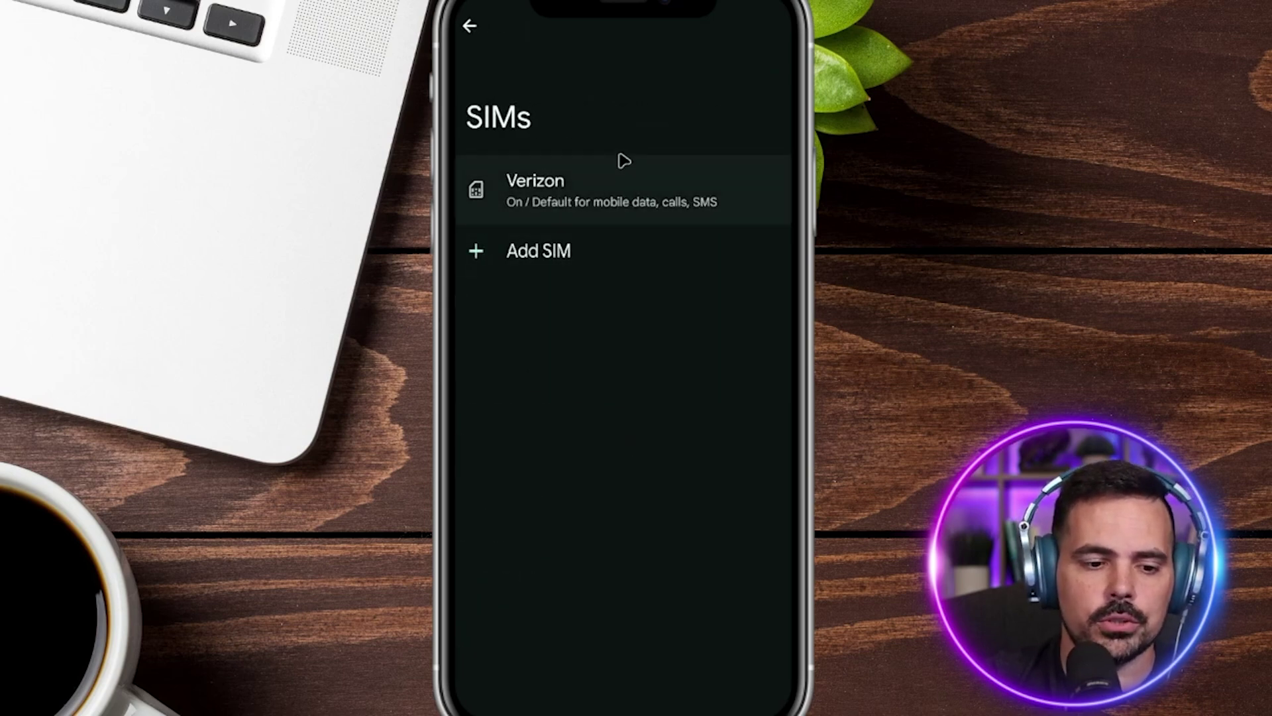
click(552, 259)
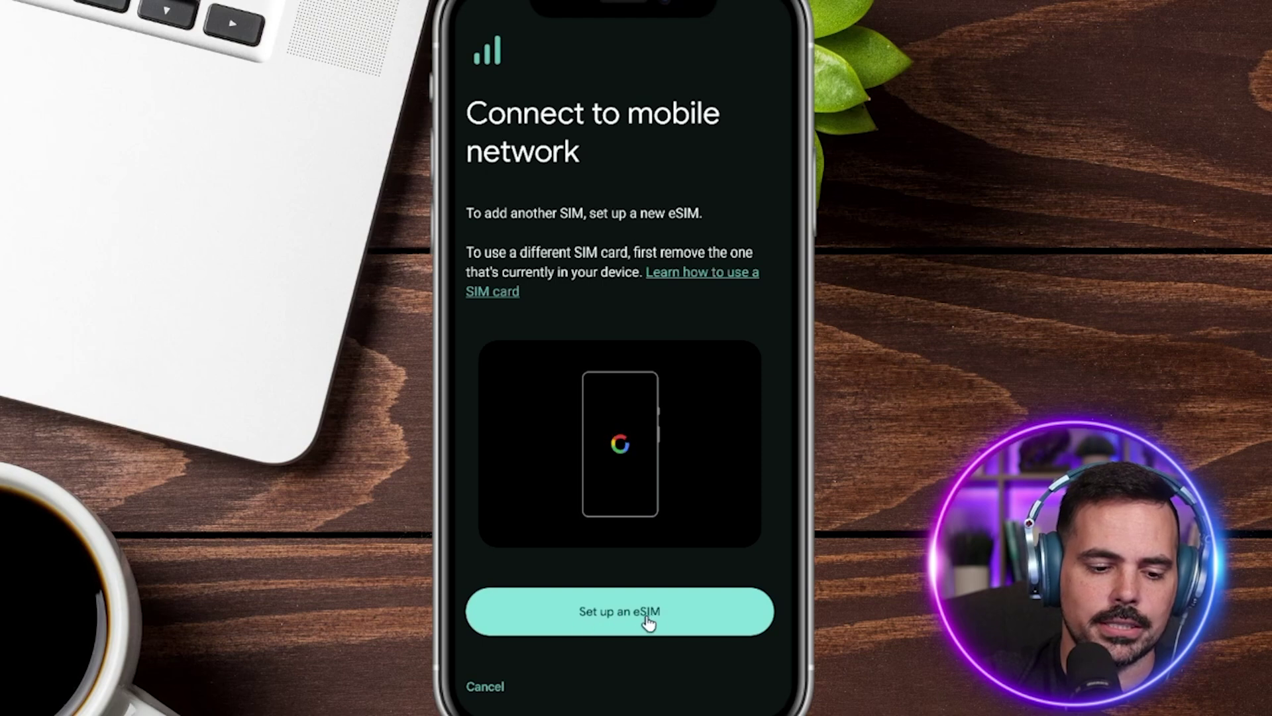
Step: Set up a new eSIM with two SIMs enabled, using a different network and the available Tello eSIM
click(684, 623)
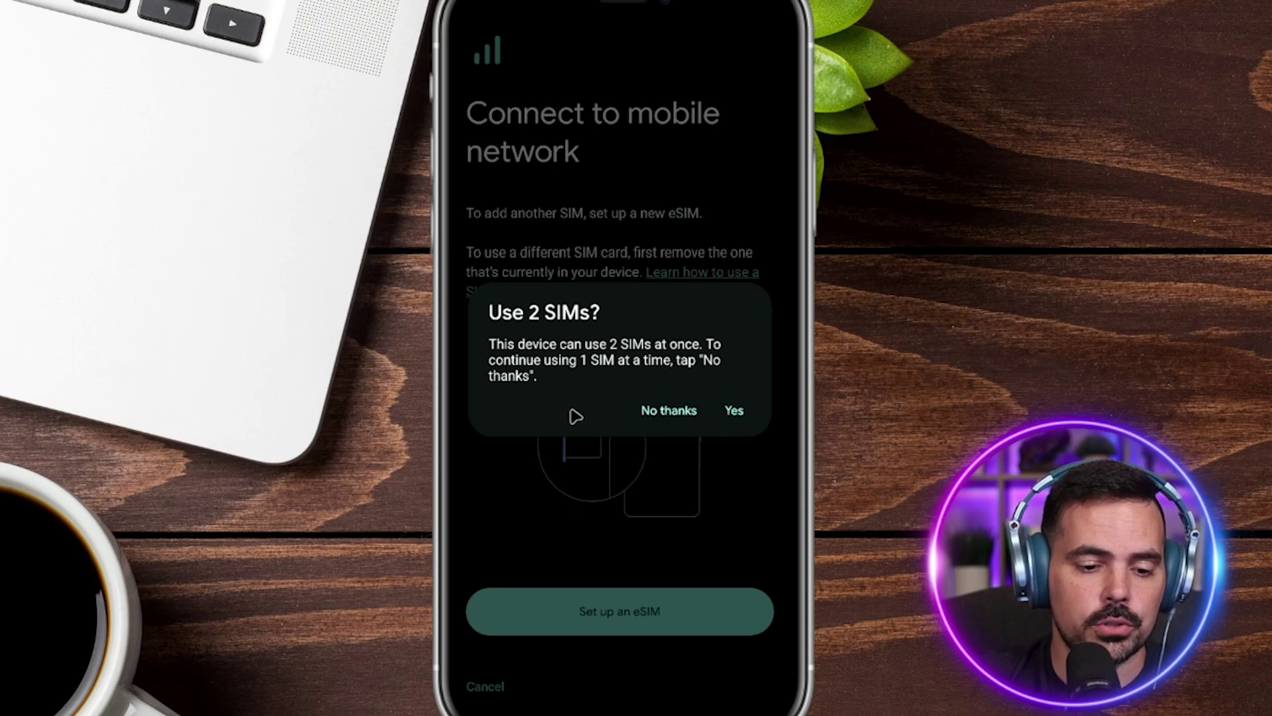
click(751, 420)
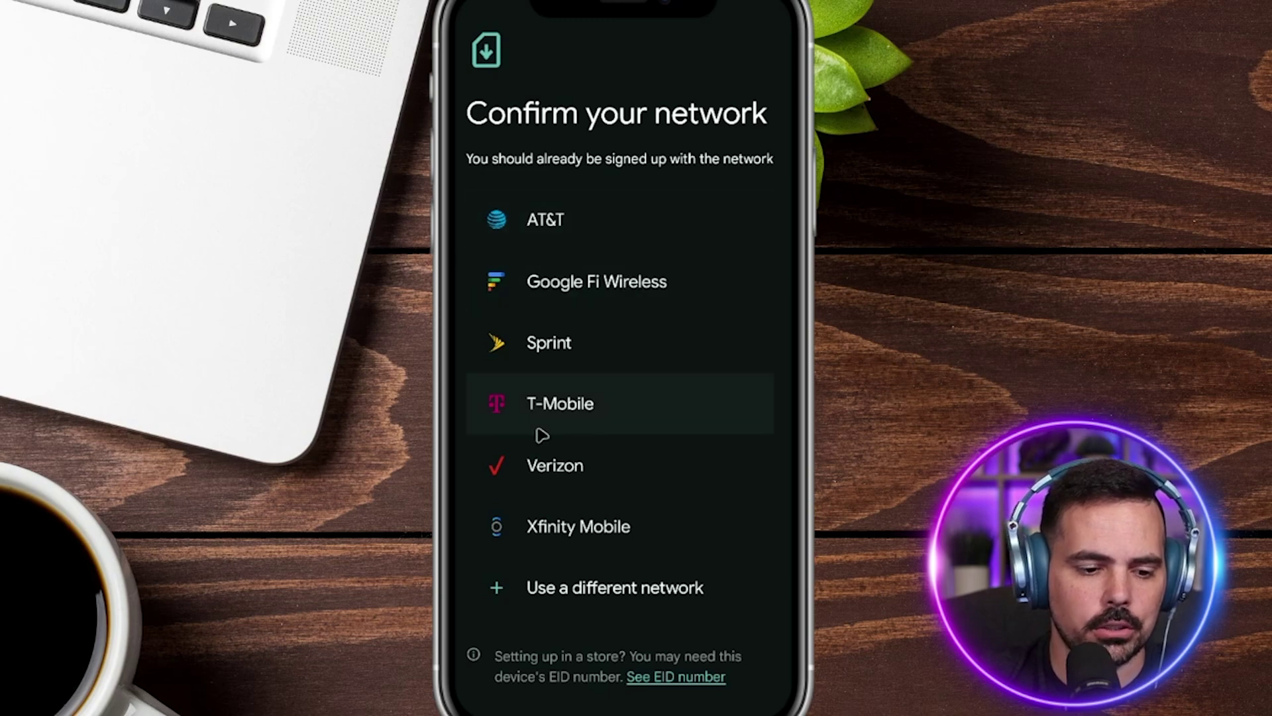
click(583, 594)
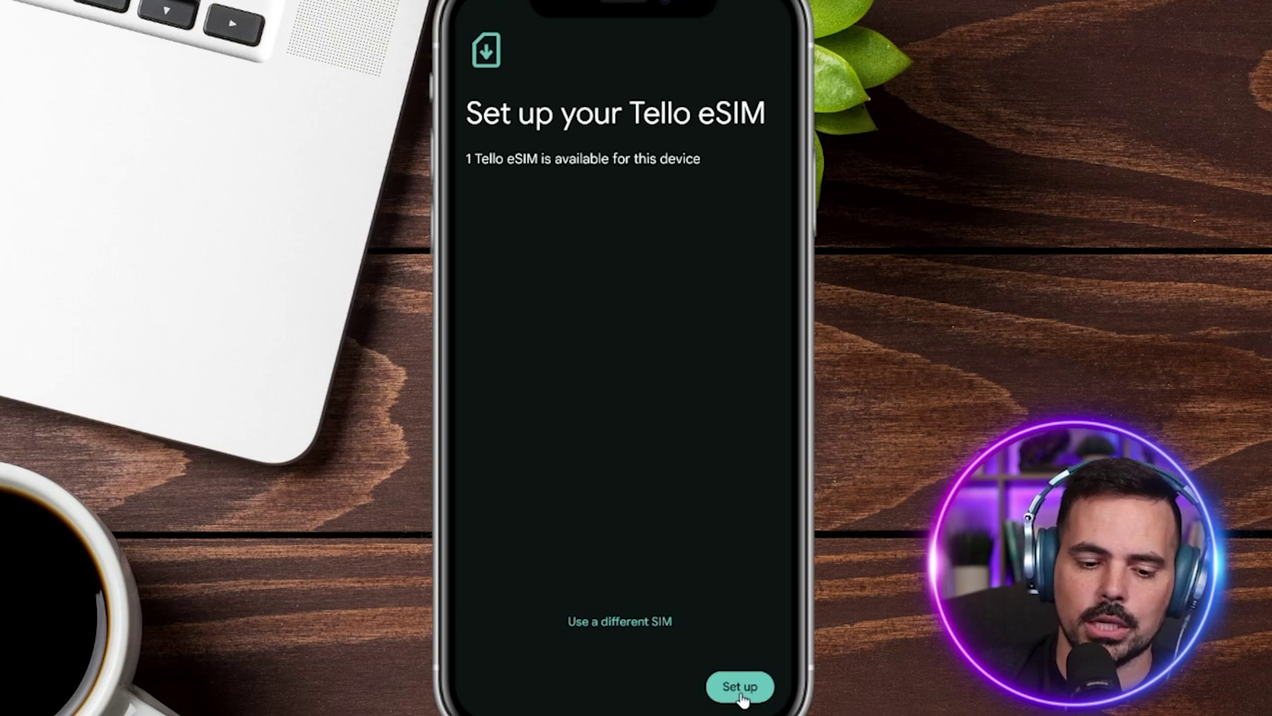
click(760, 663)
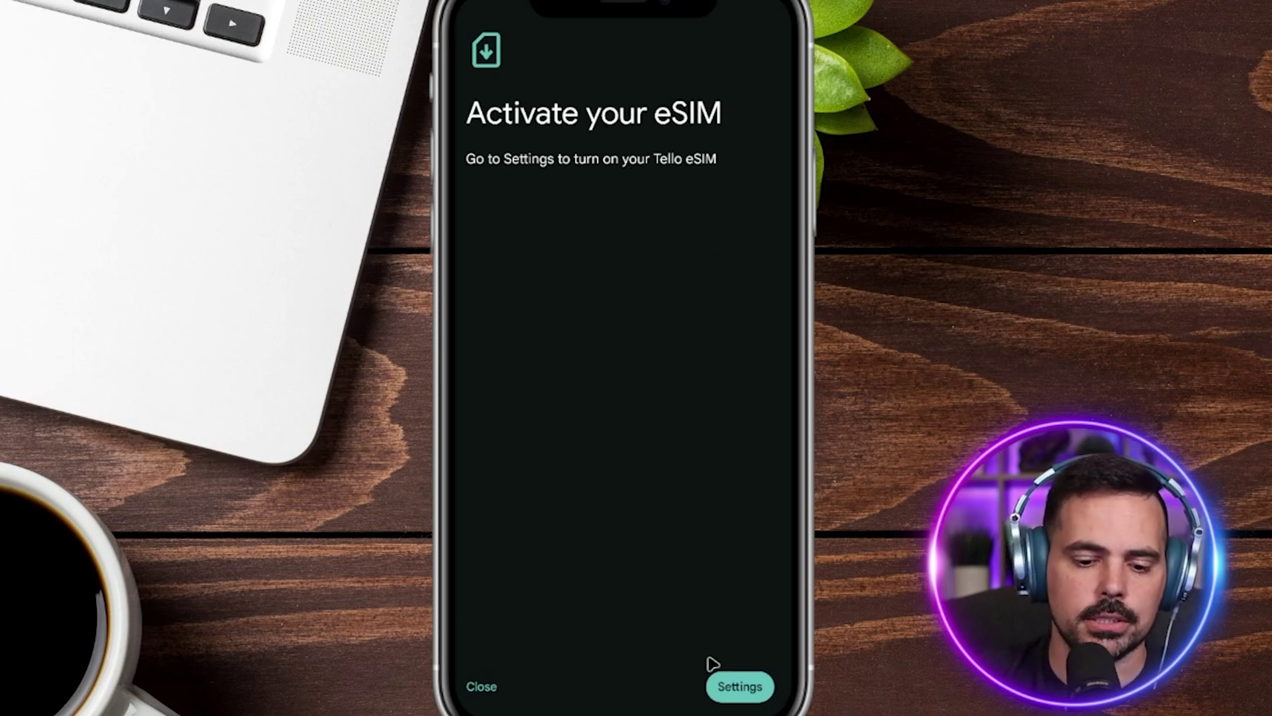
Step: Turn on the Tello SIM in the phone's SIM settings, declining Tello for mobile data and automatic data switching
click(736, 691)
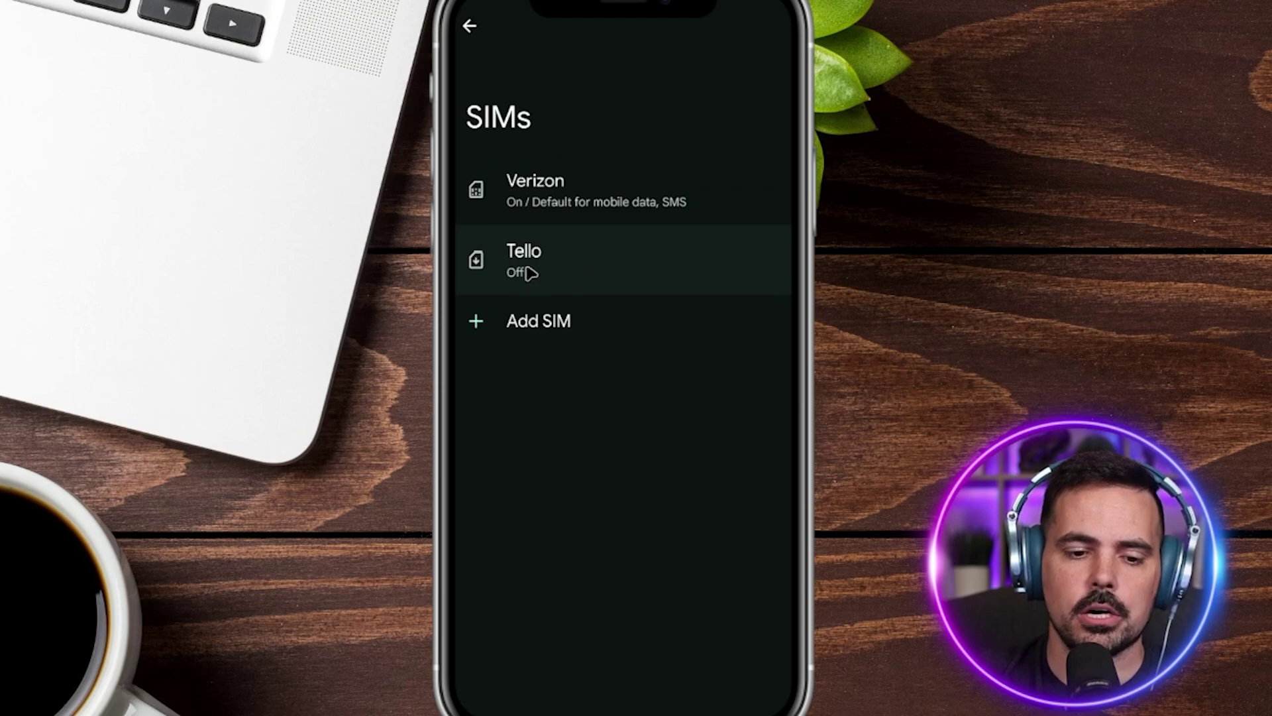
click(560, 262)
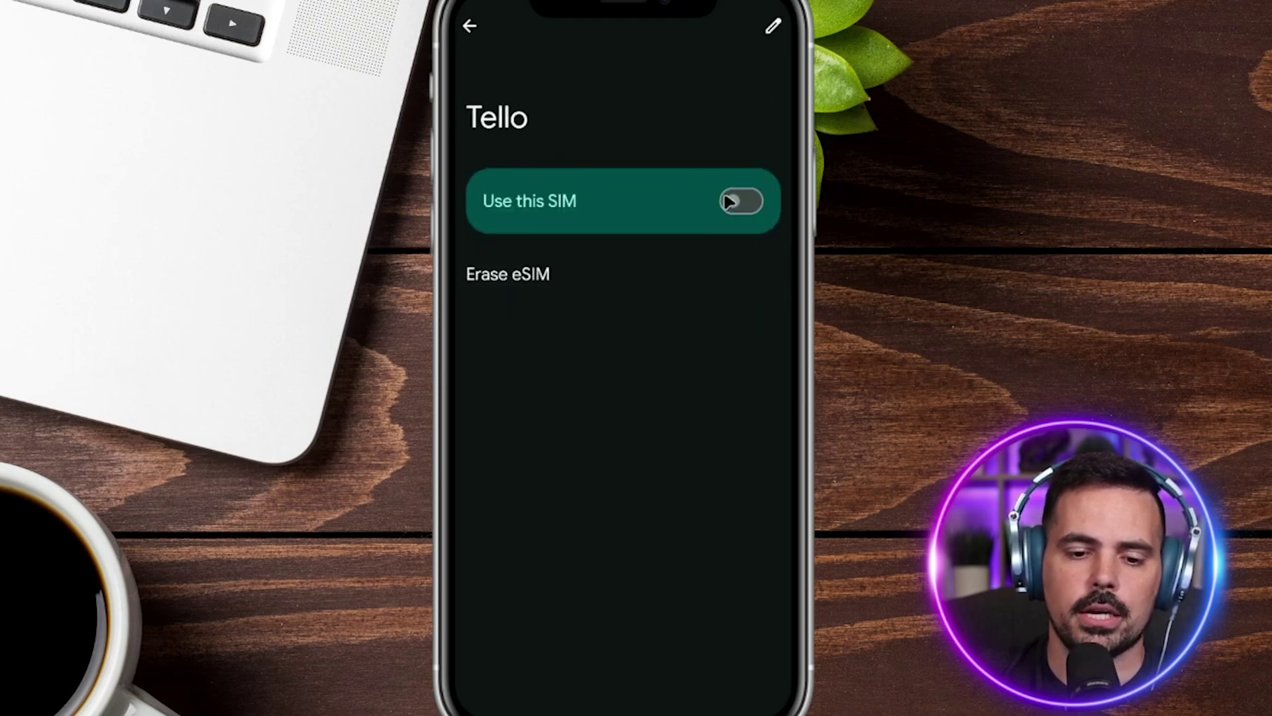
click(737, 202)
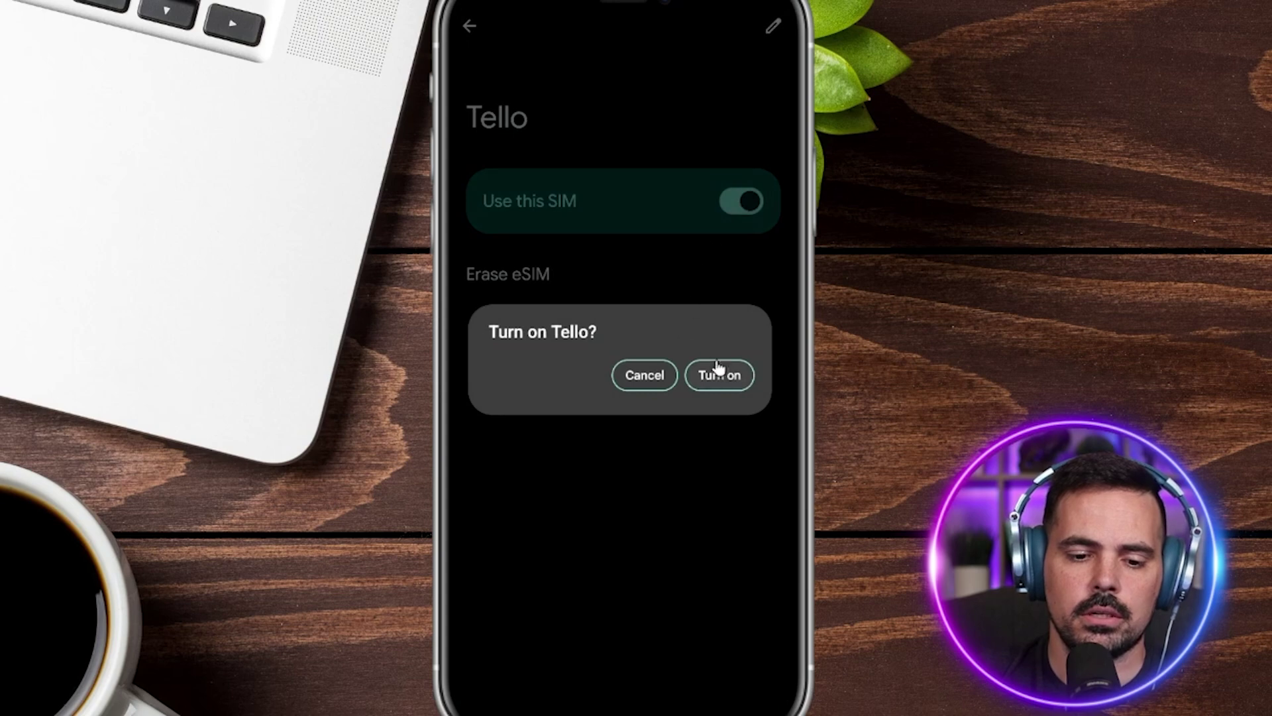
click(732, 382)
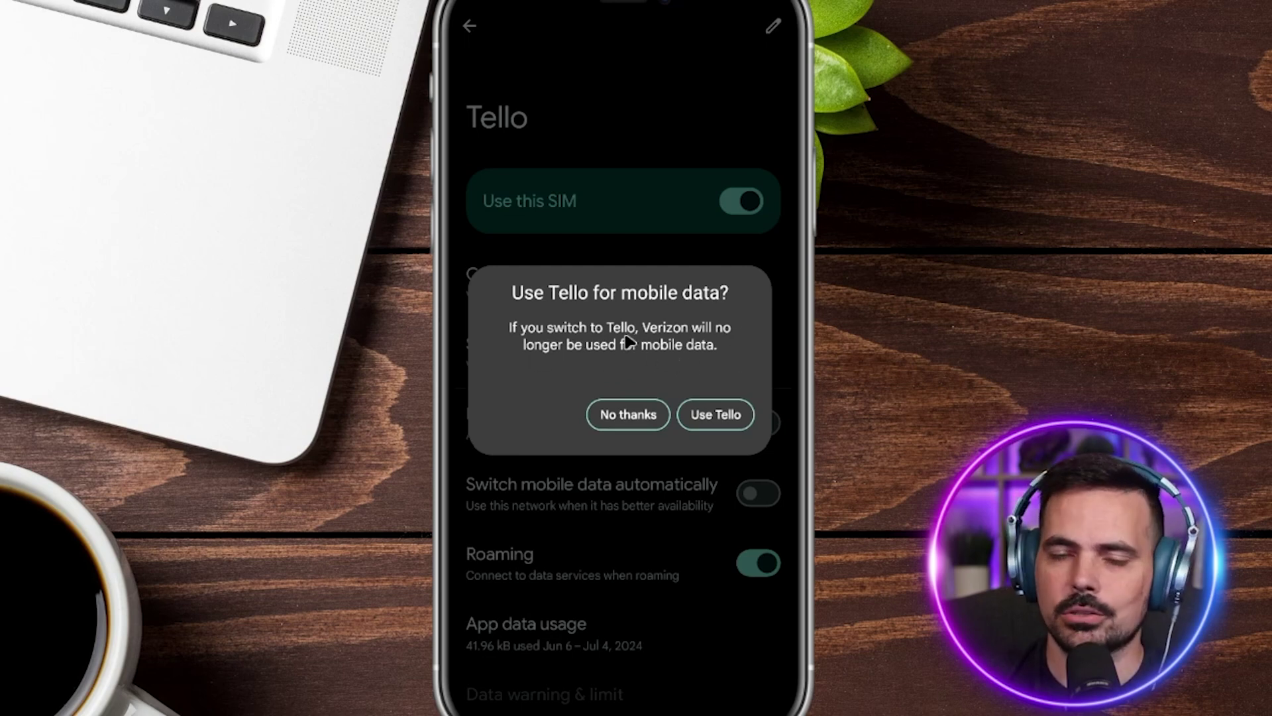
click(617, 422)
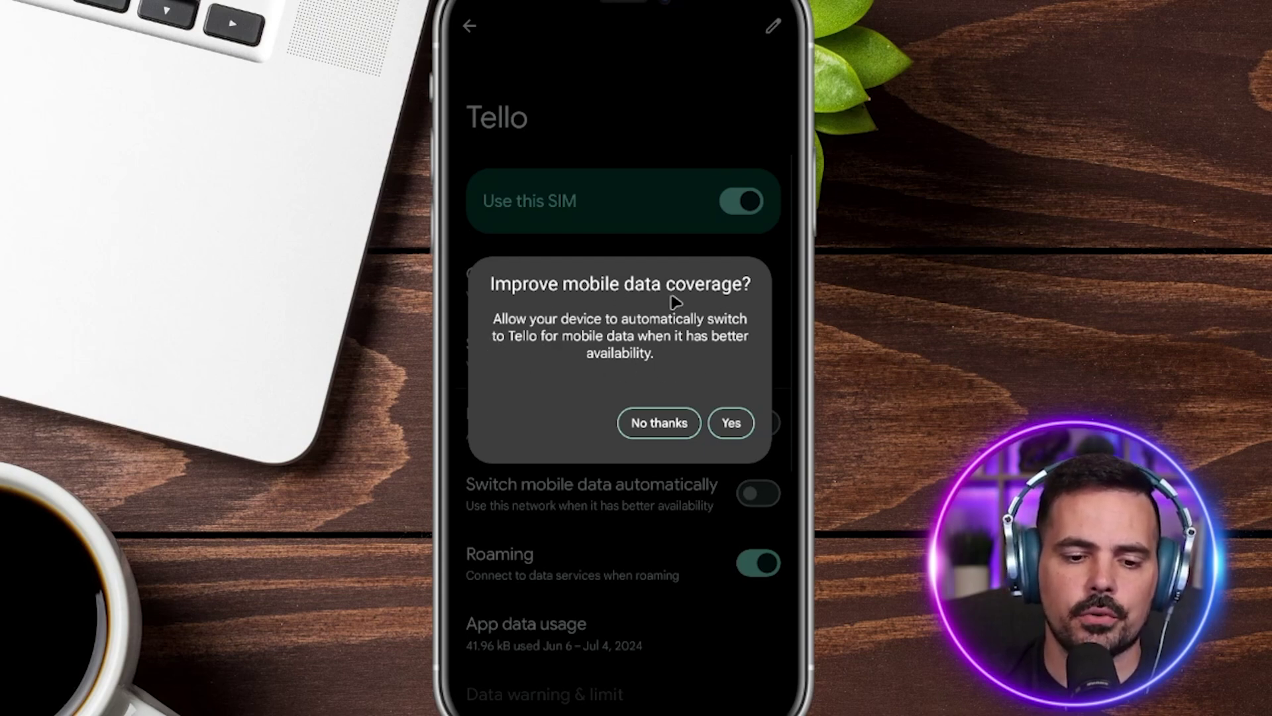
click(642, 429)
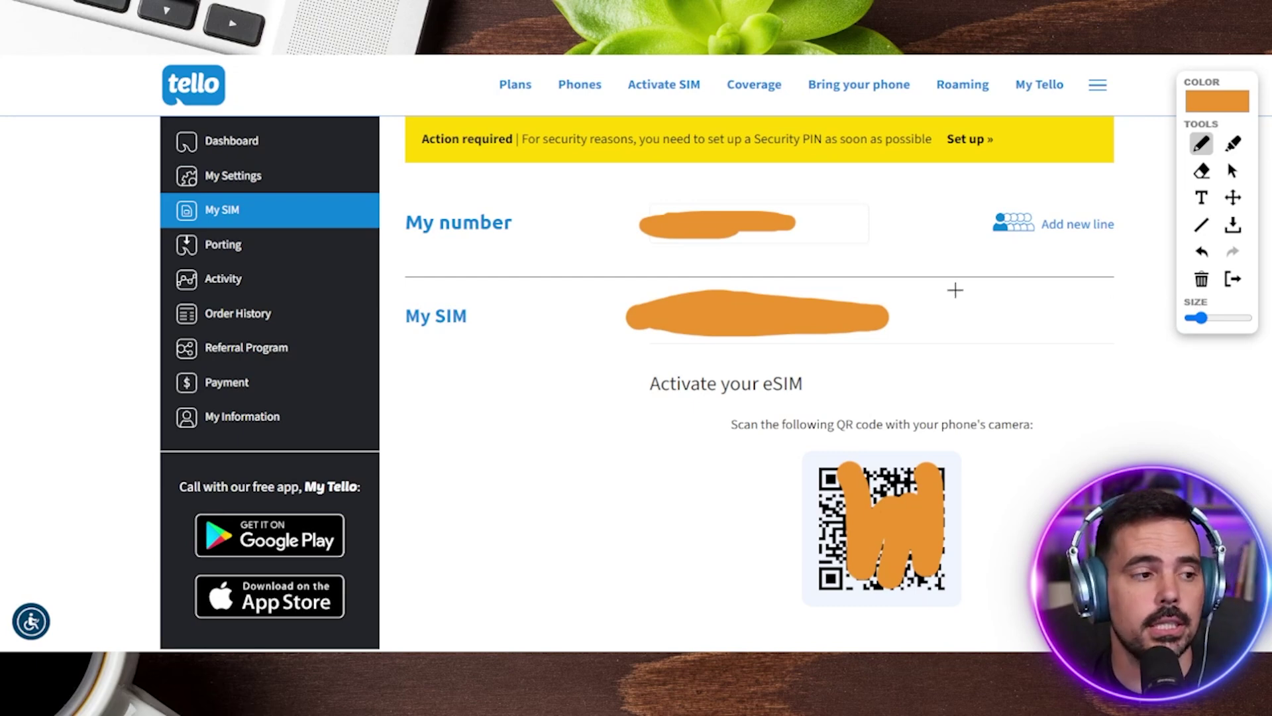
Step: Back on the Tello website, draw an orange arrow from My SIM to Porting and open the Porting page
mouse_move(284, 205)
mouse_down()
mouse_move(358, 206)
mouse_move(256, 247)
mouse_up()
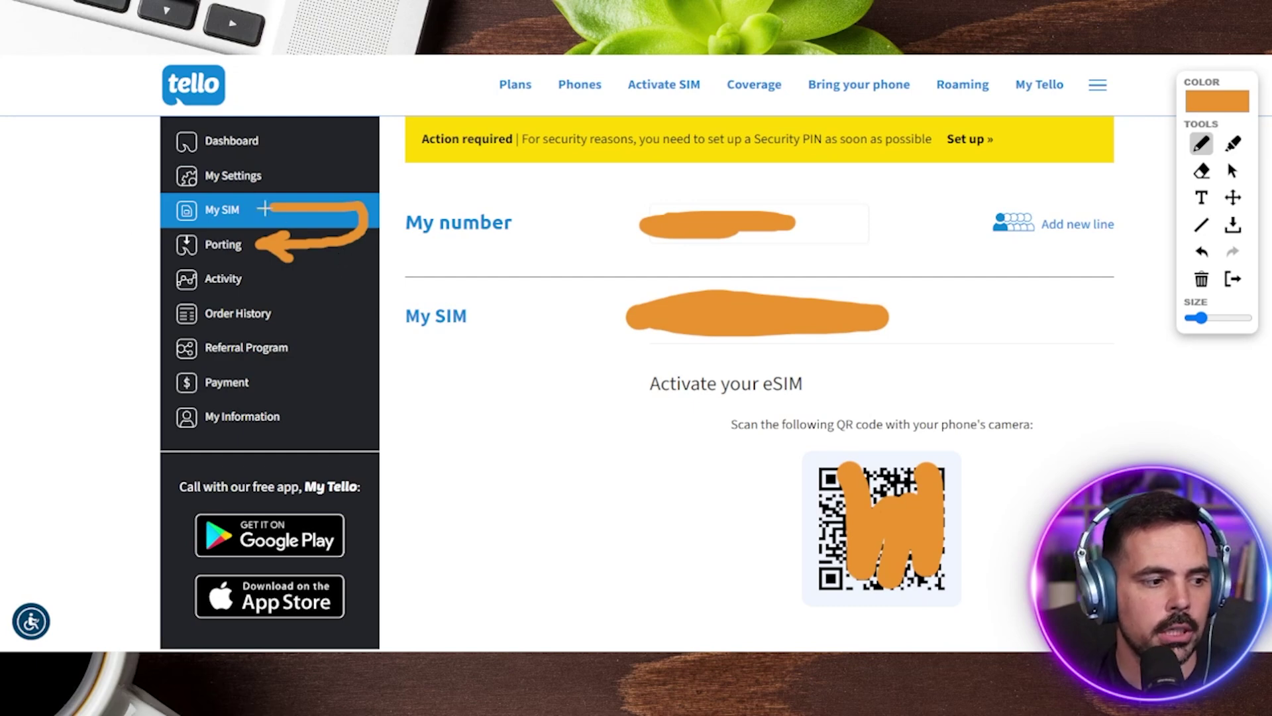
click(1232, 170)
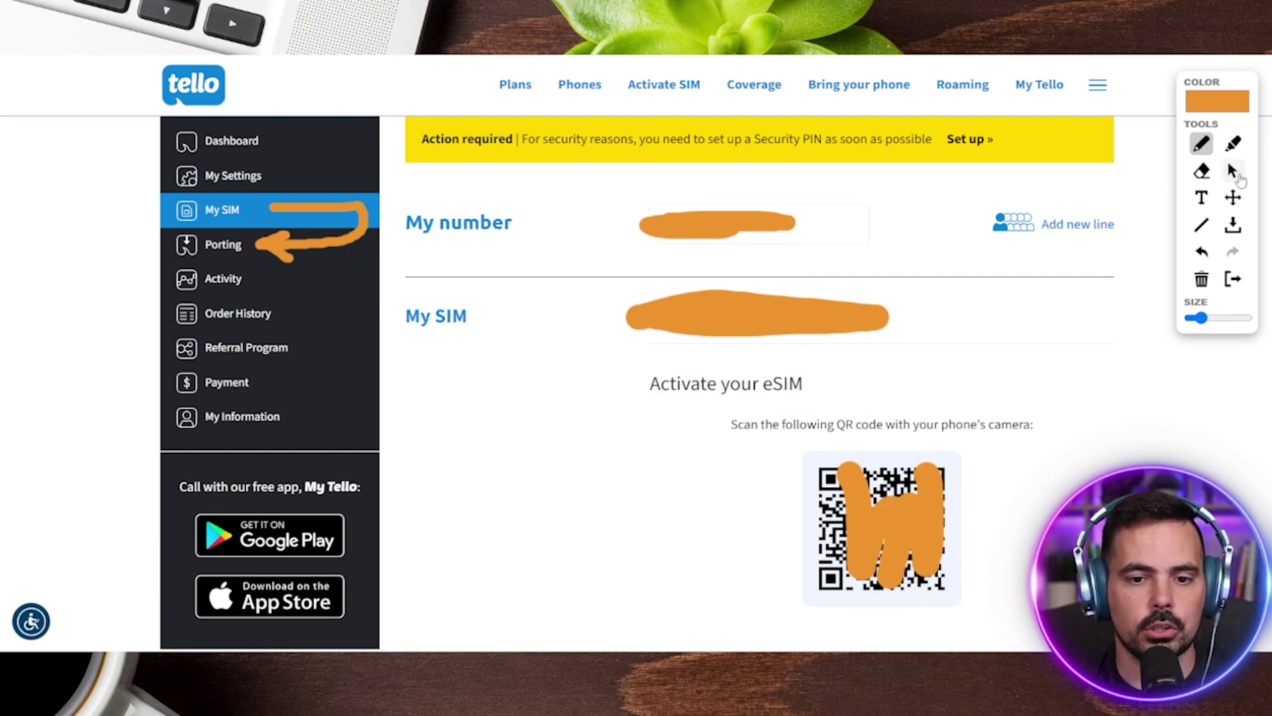
click(225, 248)
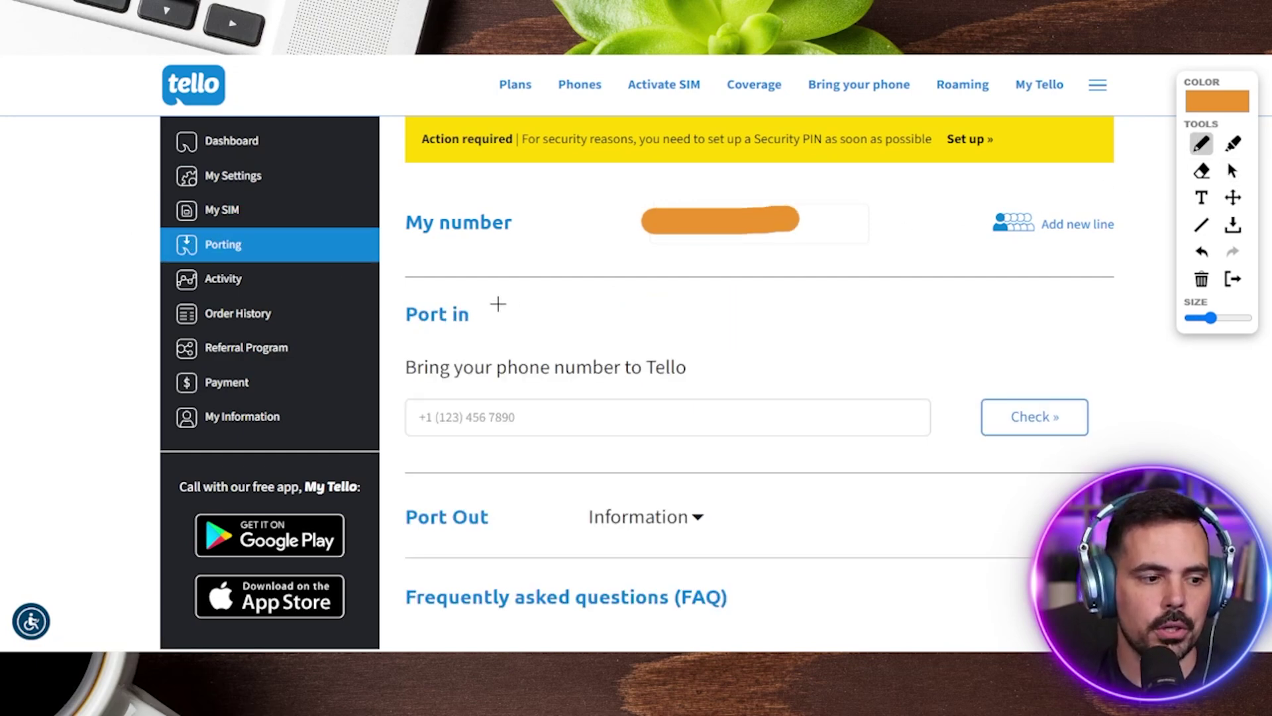
Step: Mark the Port in heading, the phone number field and the Check button with orange strokes
mouse_move(393, 330)
mouse_down()
mouse_move(398, 290)
mouse_move(629, 320)
mouse_up()
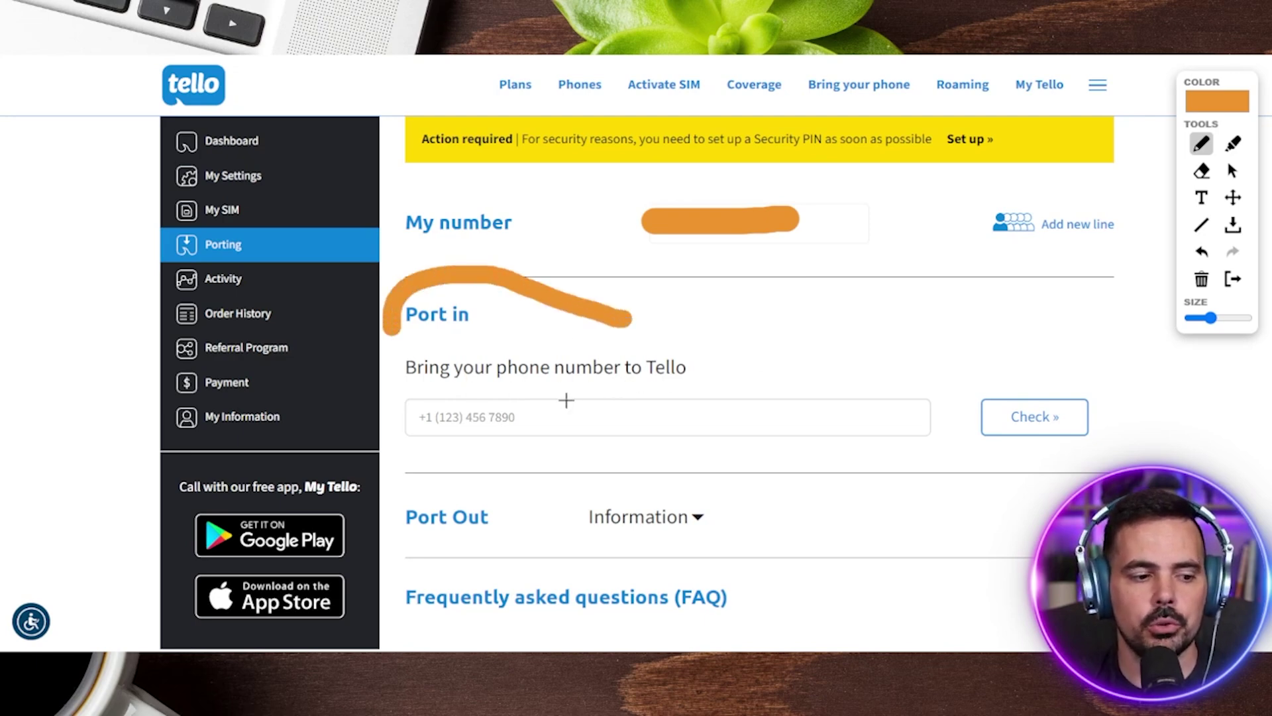
drag(428, 389, 388, 406)
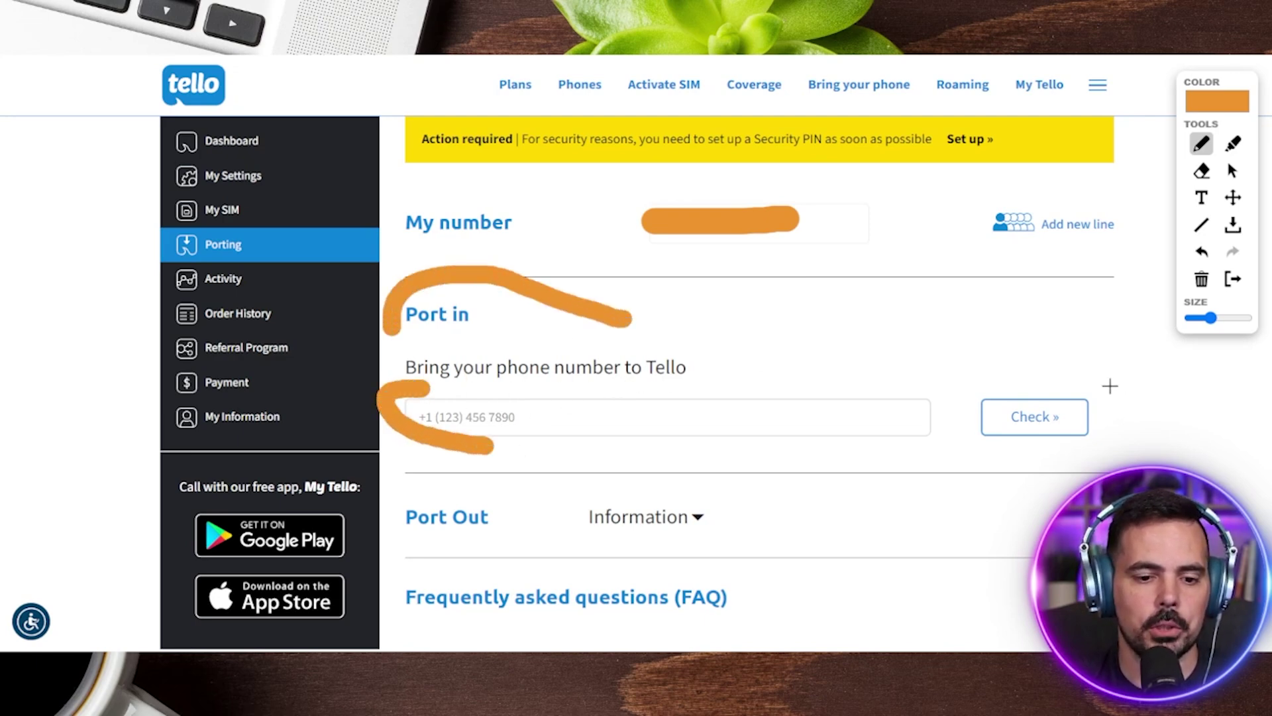
mouse_move(1073, 361)
mouse_down()
mouse_move(1066, 438)
mouse_move(937, 350)
mouse_up()
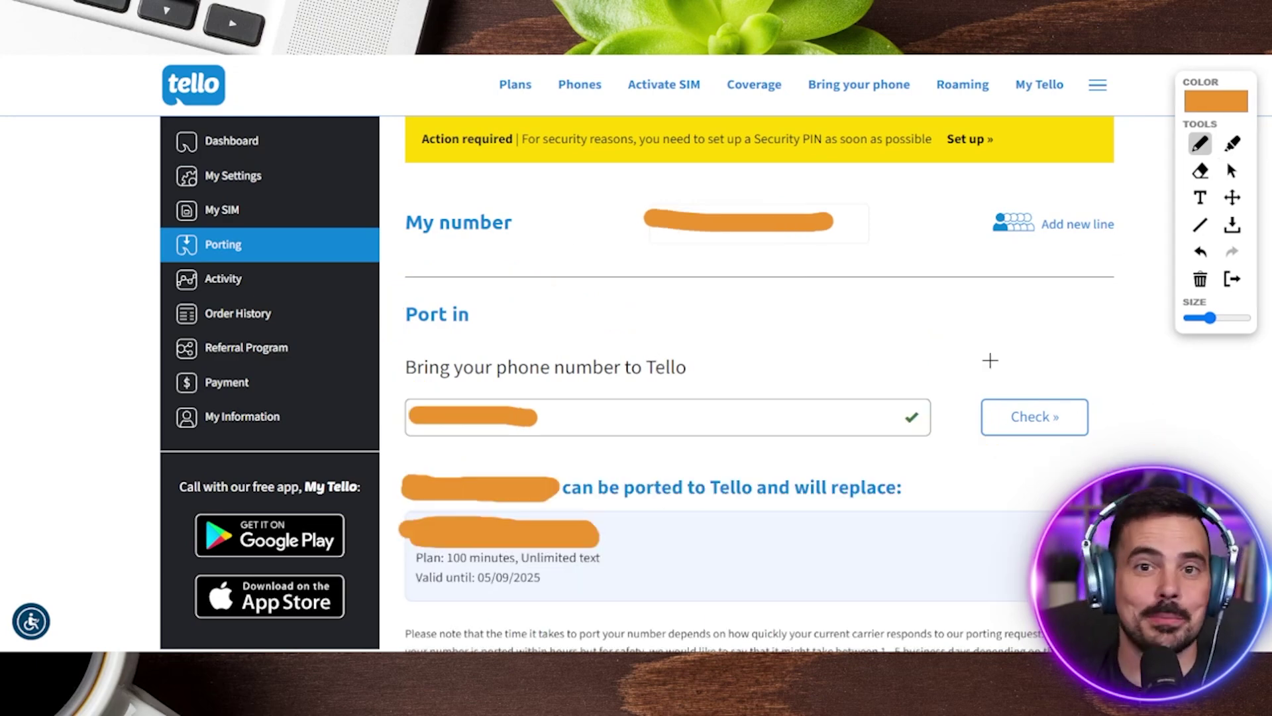
Step: Underline the replaced plan's Valid until date in orange and bring the port-in details form into view
scroll(784, 411, down, 2)
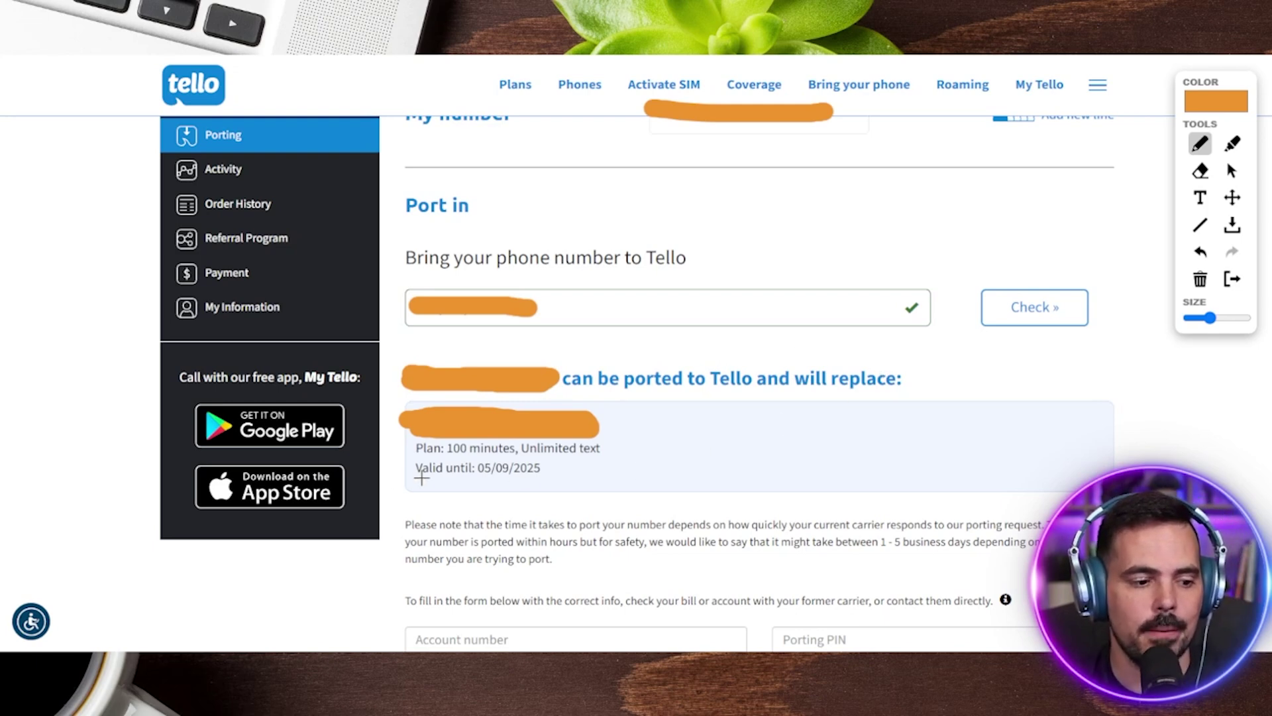
drag(424, 487, 572, 485)
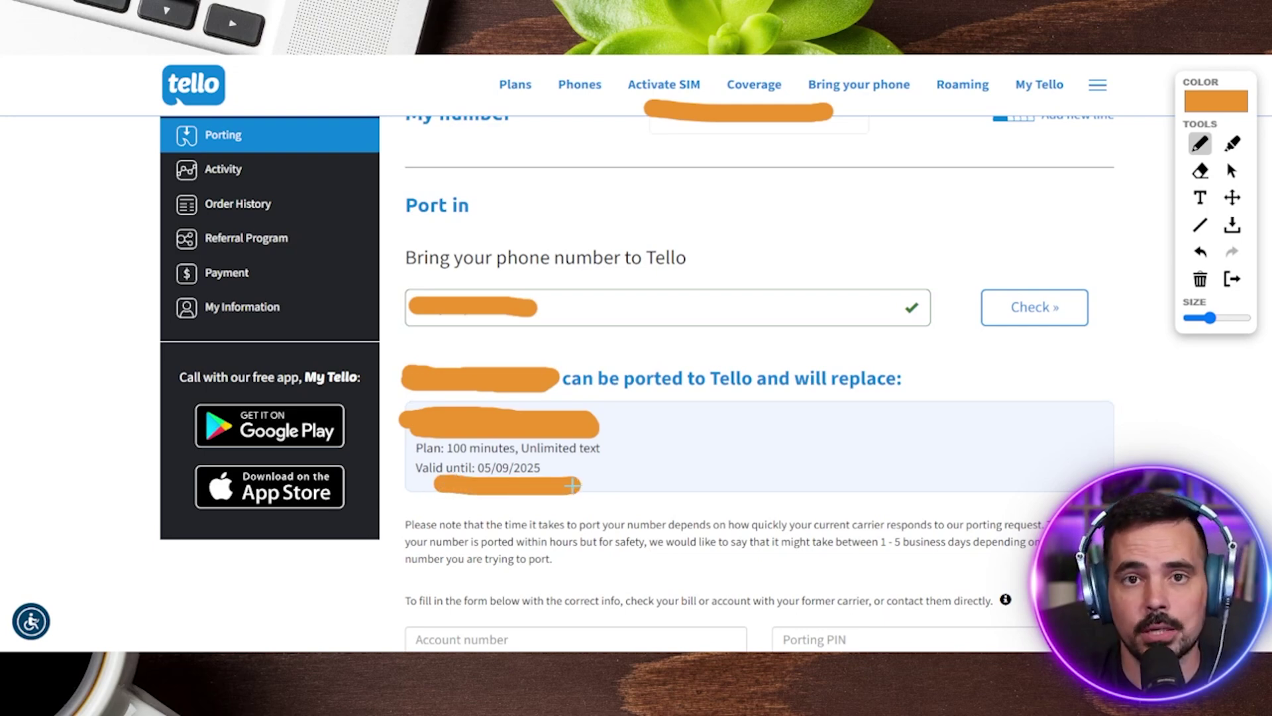
scroll(658, 457, down, 5)
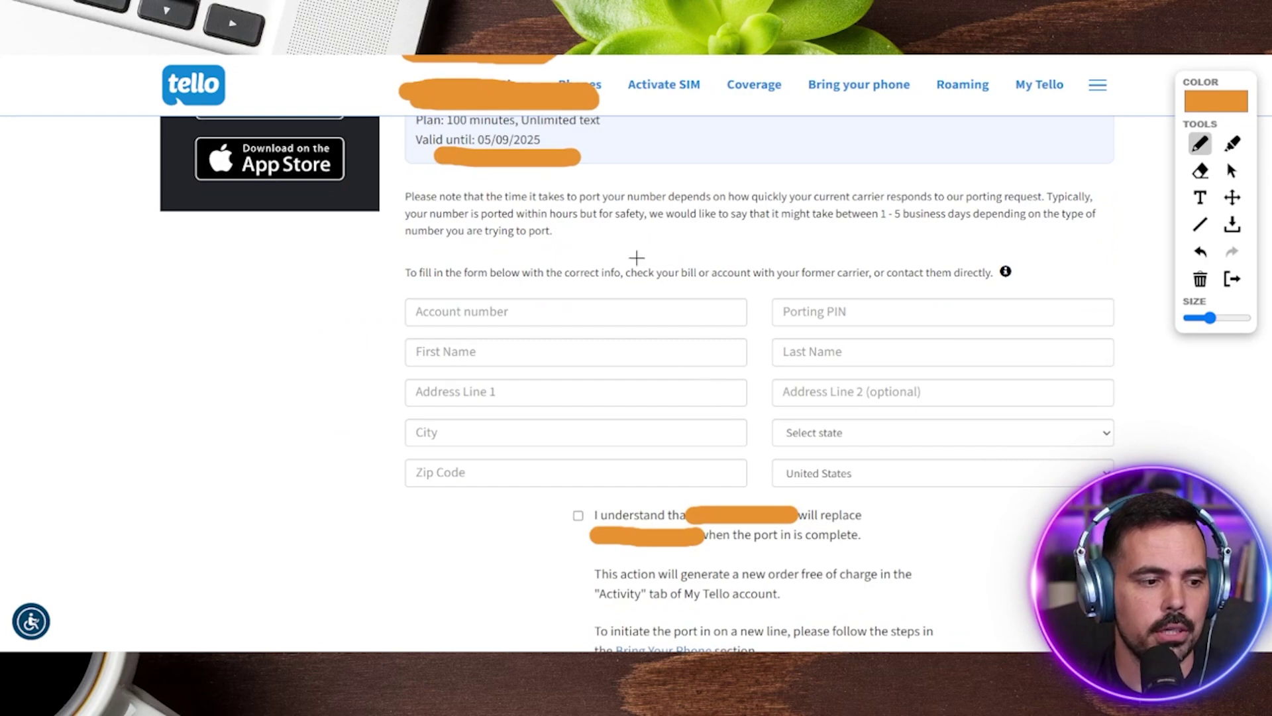
Step: Bracket the port-in detail fields and the acknowledgement checkbox in orange, and underline the 1 - 5 business days porting estimate
scroll(579, 327, down, 2)
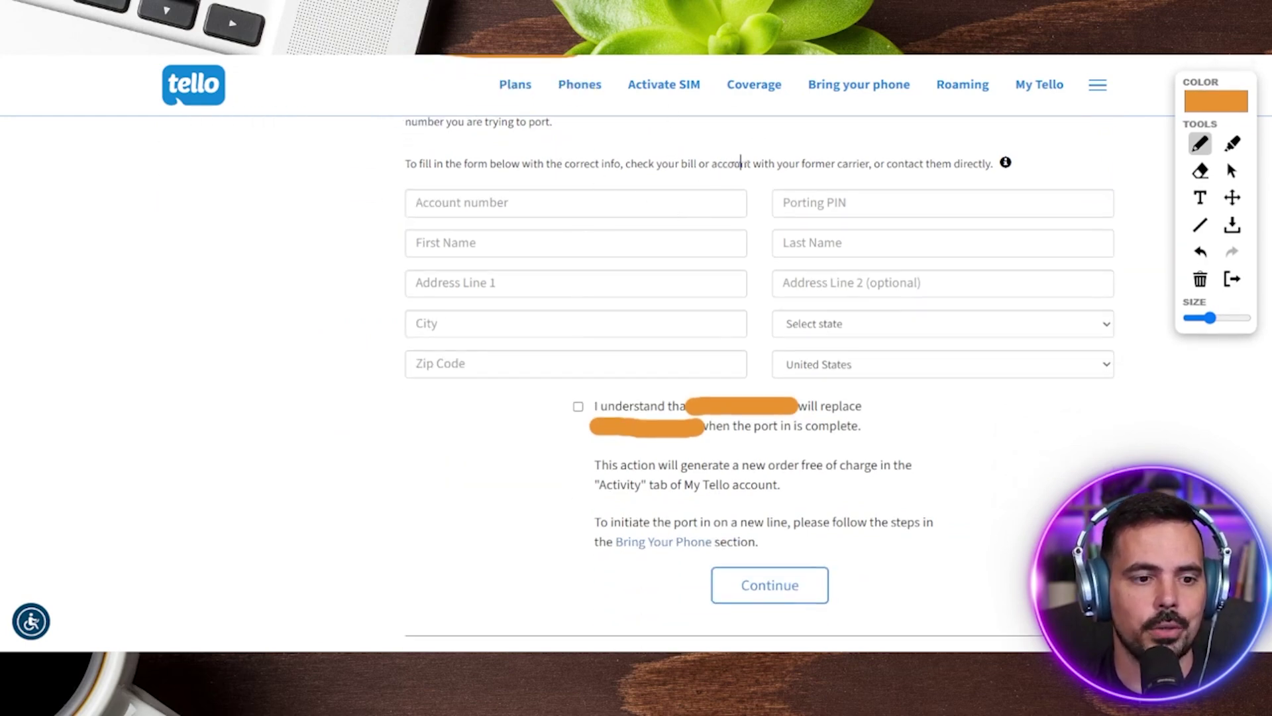
mouse_move(422, 142)
mouse_down()
mouse_move(339, 186)
mouse_move(382, 400)
mouse_up()
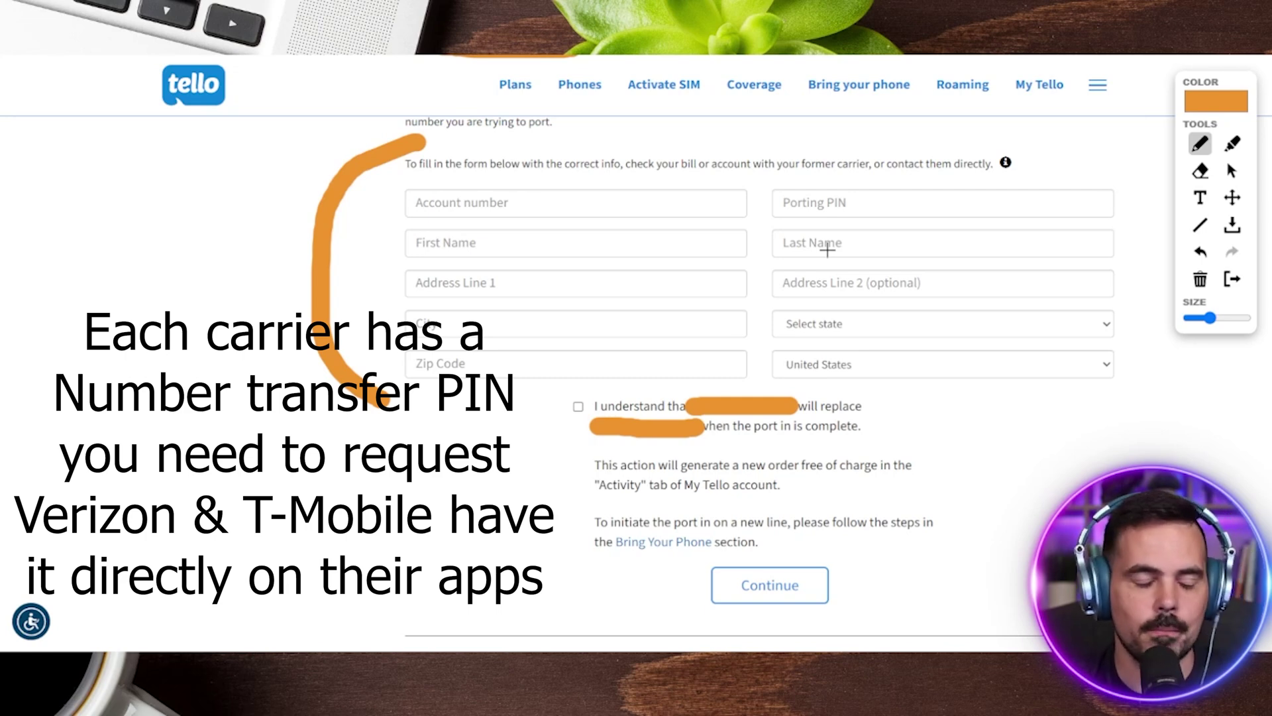
drag(577, 382, 546, 475)
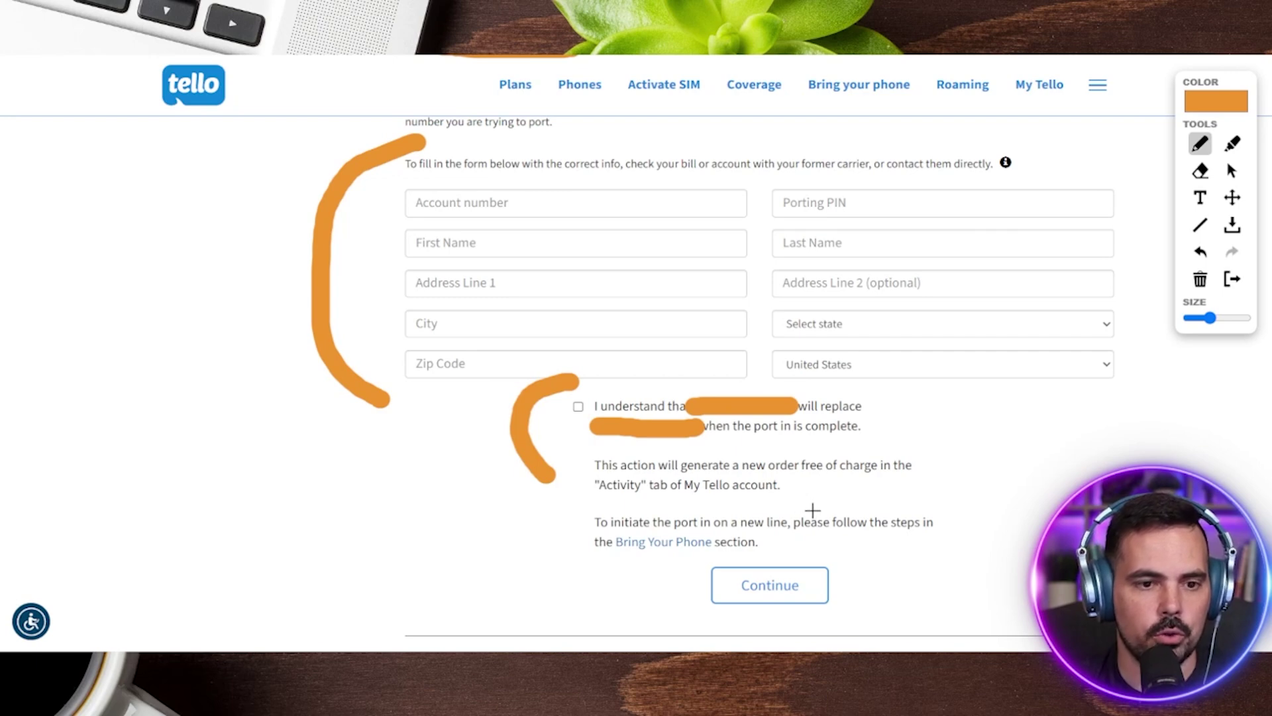
scroll(1020, 411, up, 2)
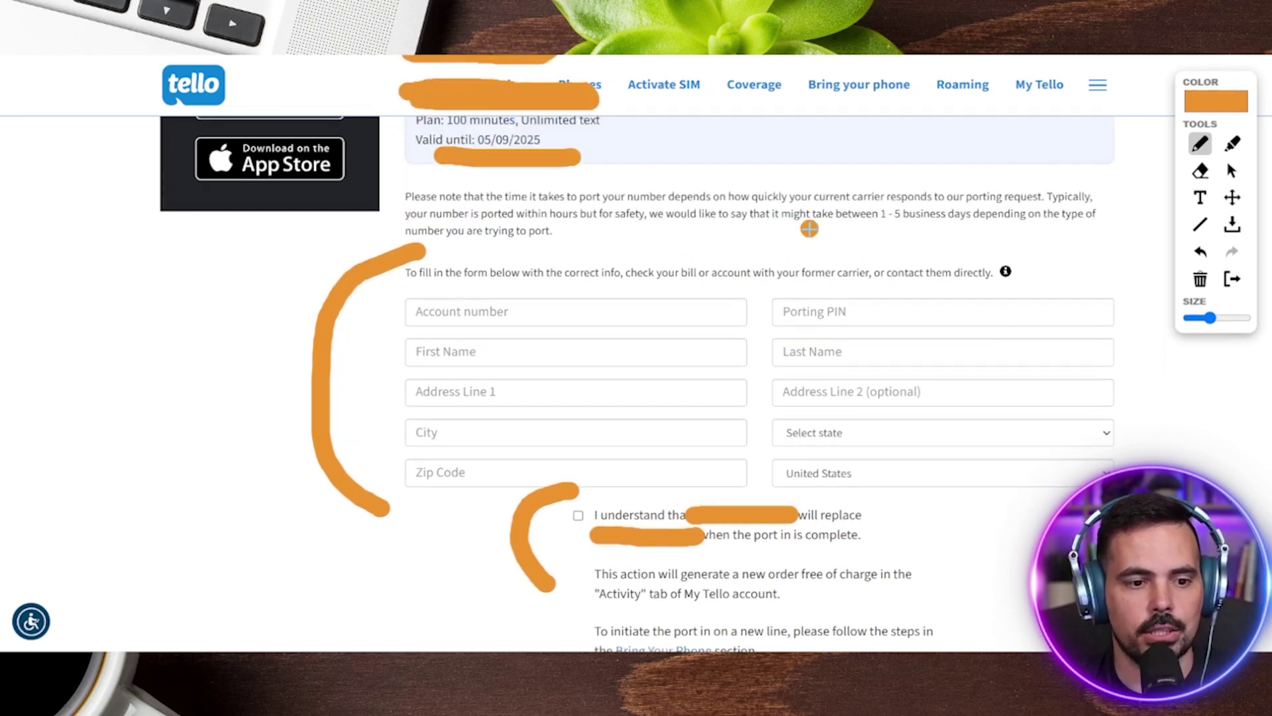
drag(809, 229, 980, 229)
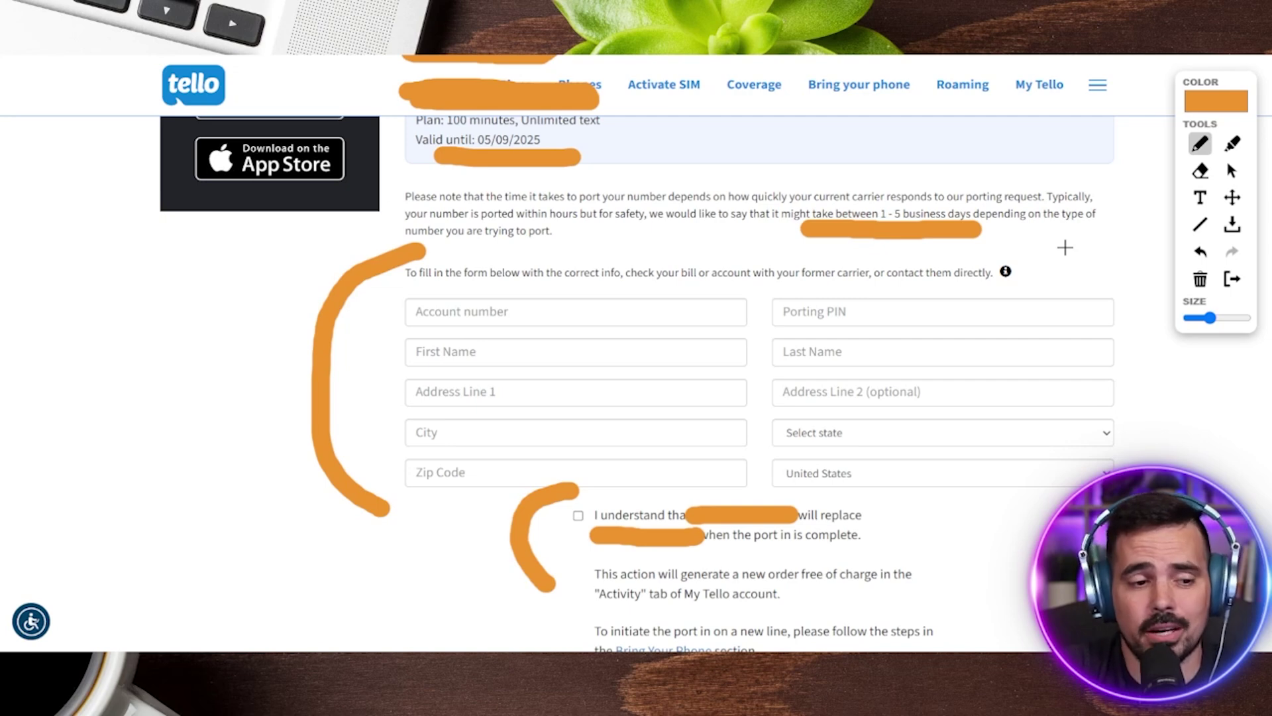
Step: Circle the Continue button below the port-in form in orange
scroll(1065, 248, down, 4)
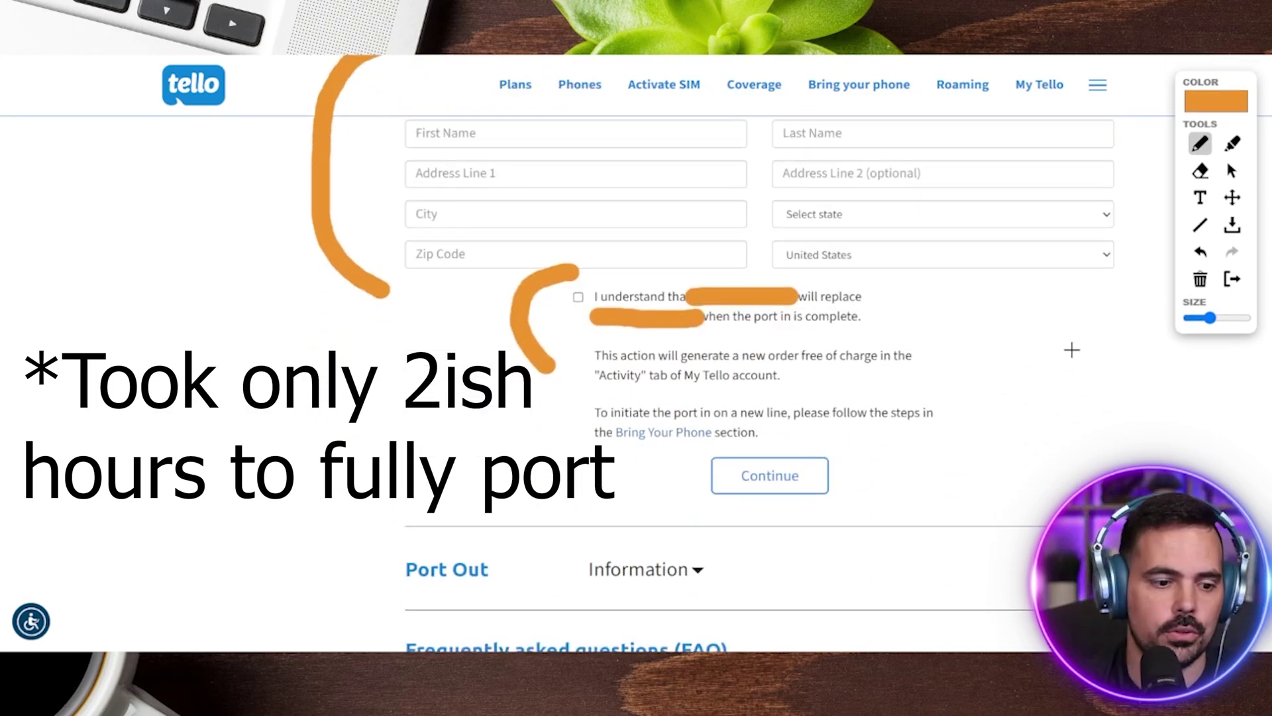
scroll(865, 464, down, 2)
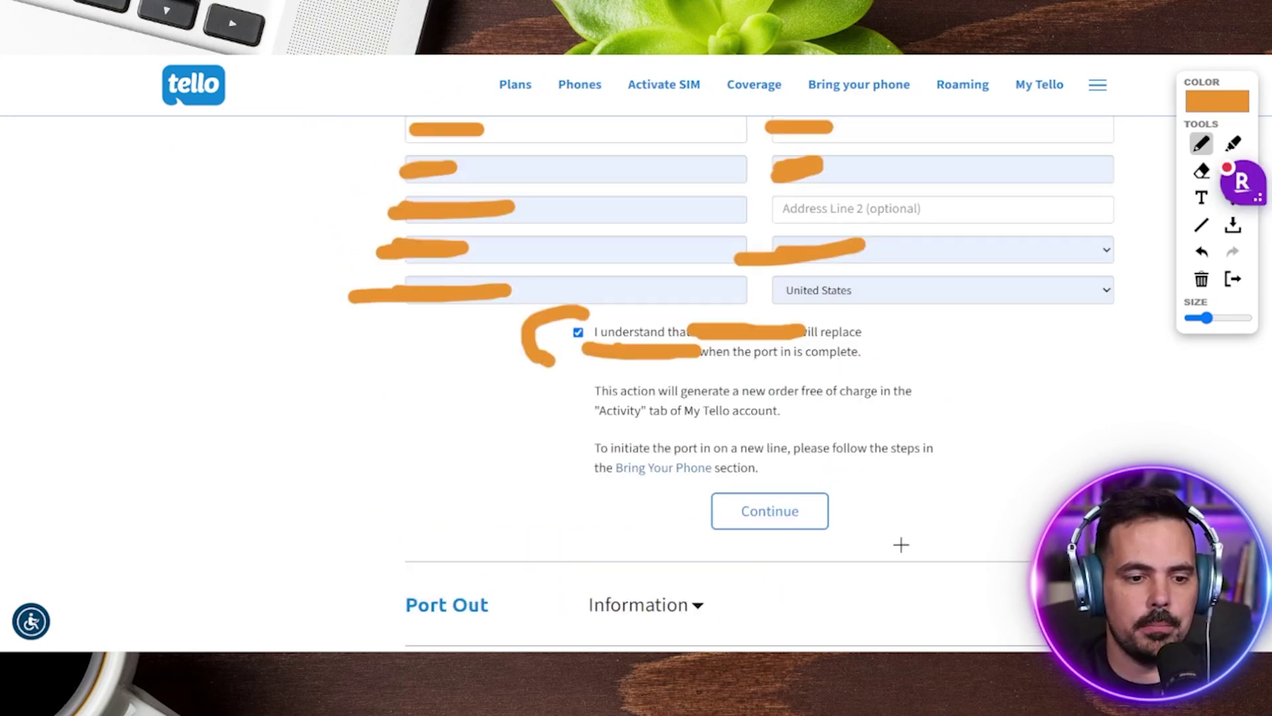
drag(828, 471, 679, 437)
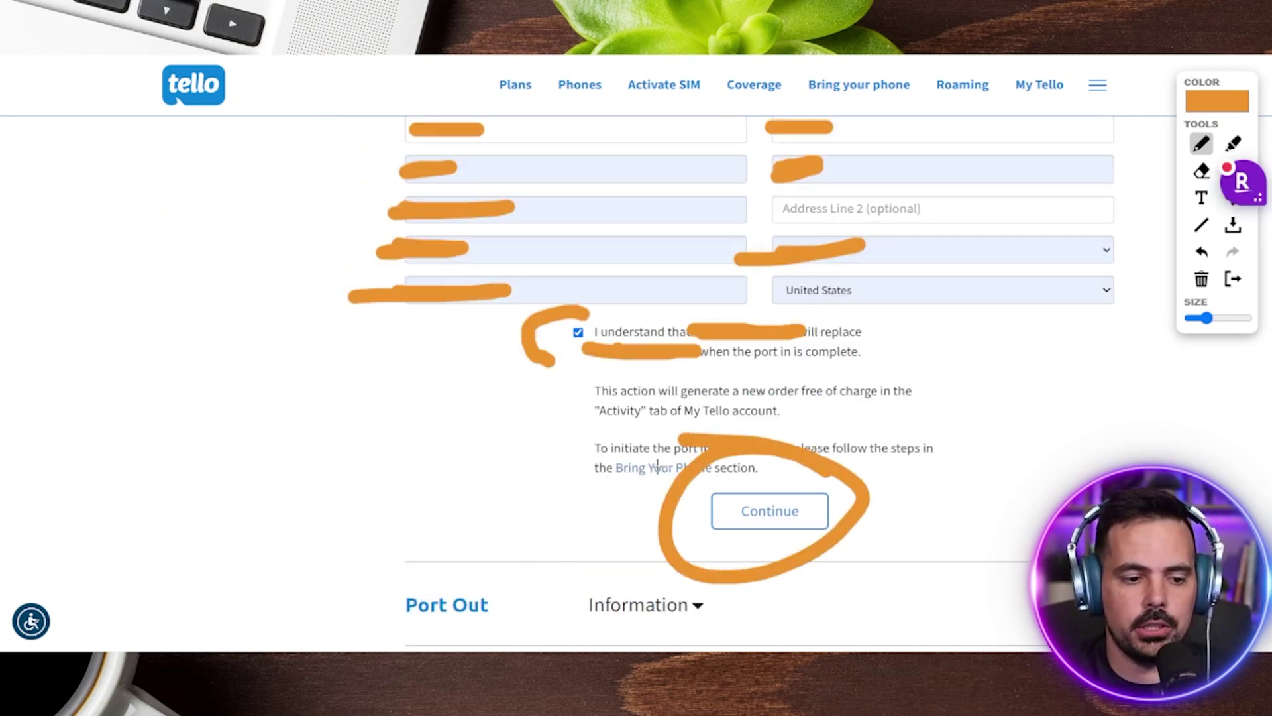
Step: Cover the phone number below the port-in confirmation message with an orange stroke
drag(1212, 94, 1210, 265)
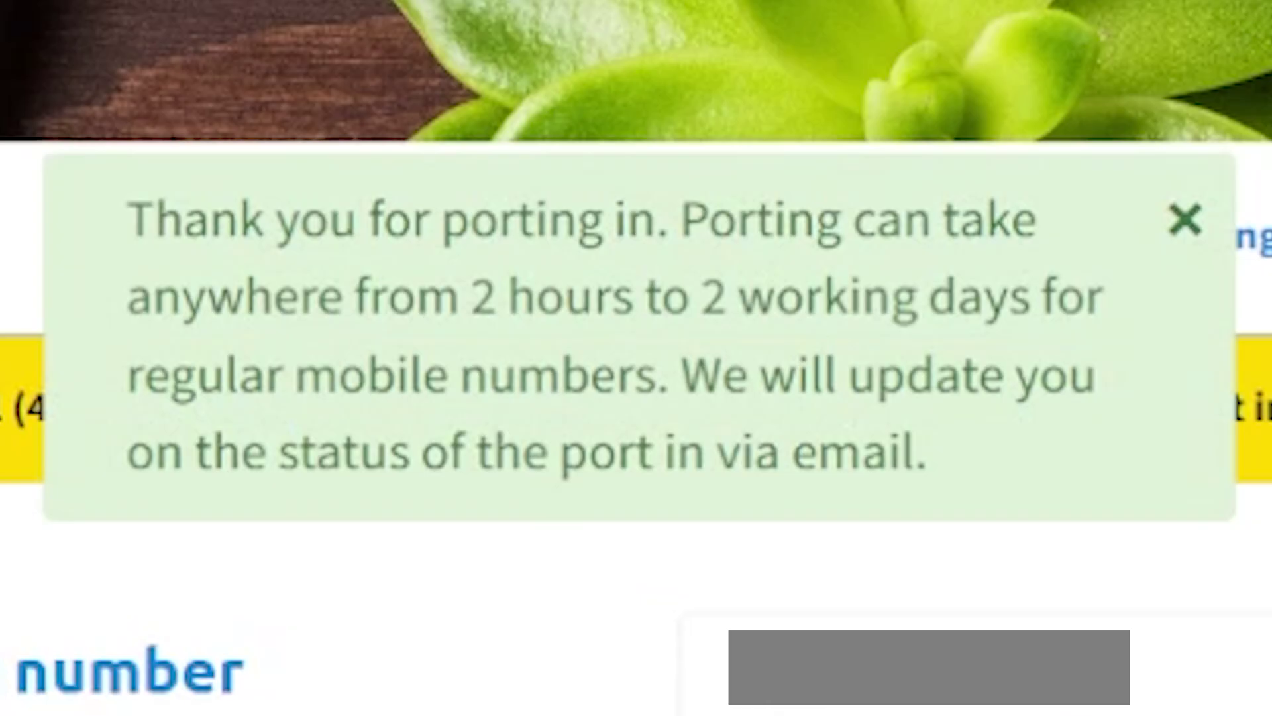
drag(679, 690, 1172, 627)
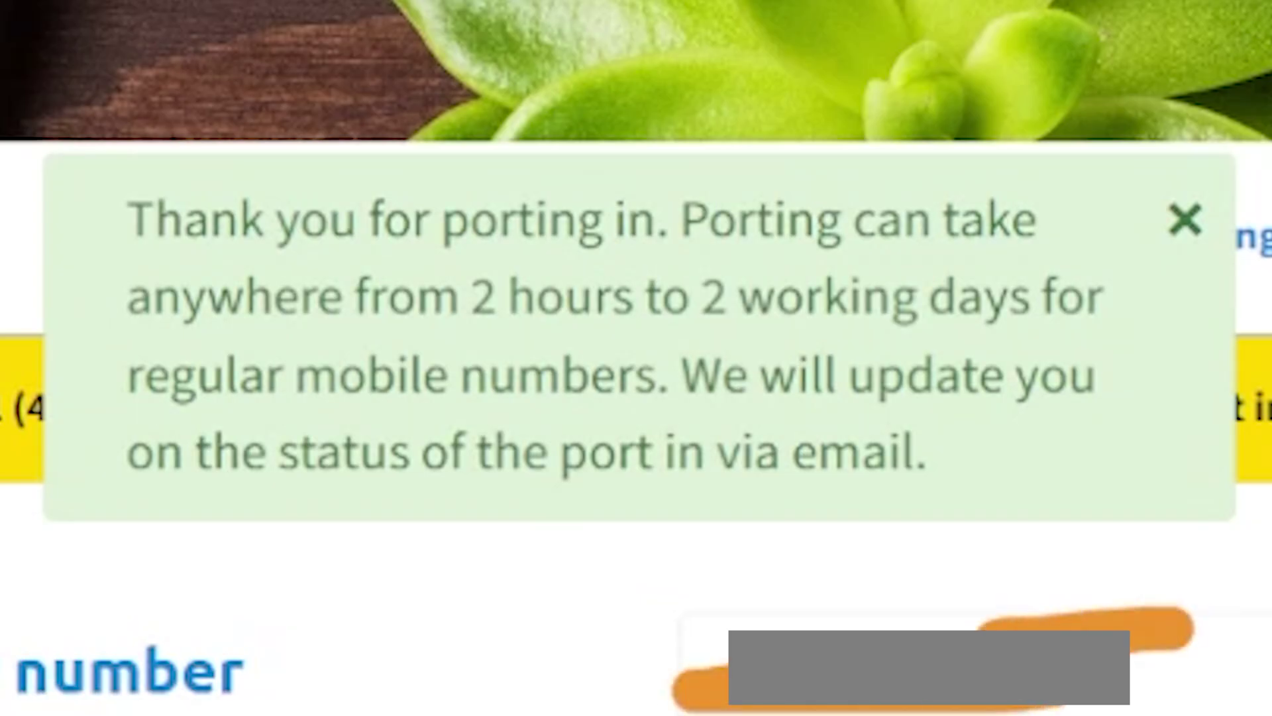